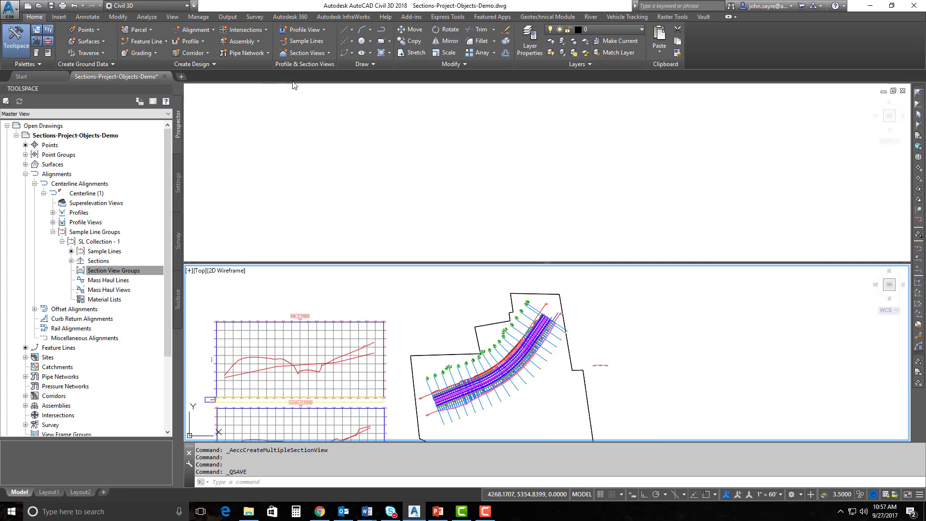
Create section views for every sample line with Draft placement and place the grid at an origin point
{"action": "left_click", "coordinate": [304, 56]}
{"action": "left_click", "coordinate": [321, 68]}
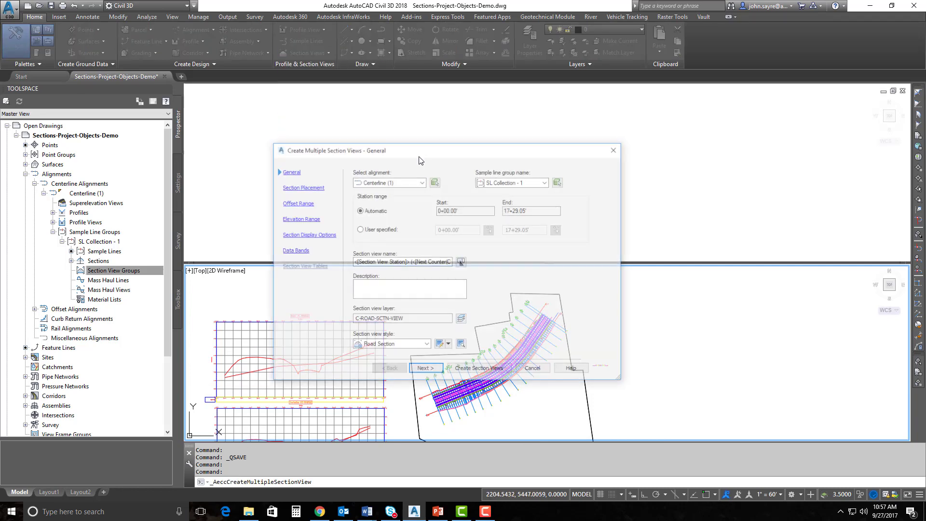
{"action": "left_click", "coordinate": [424, 370]}
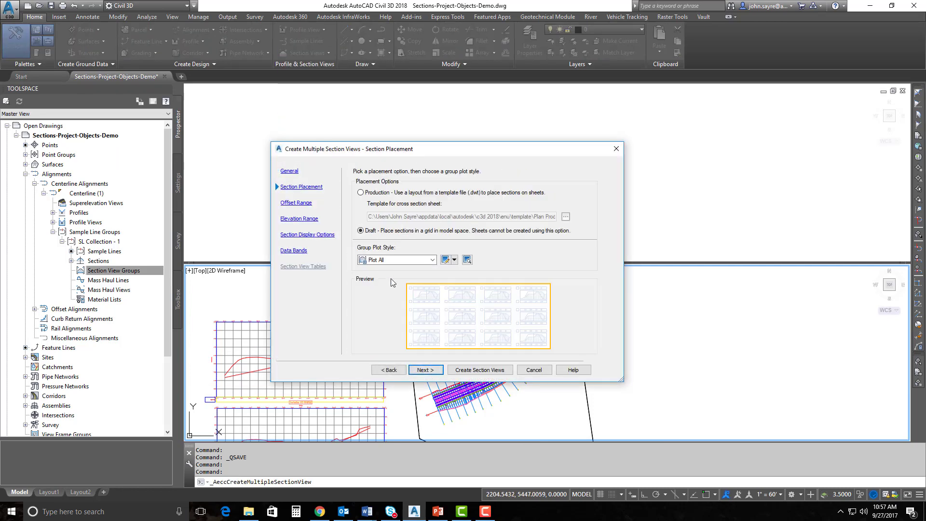
{"action": "left_click", "coordinate": [468, 370]}
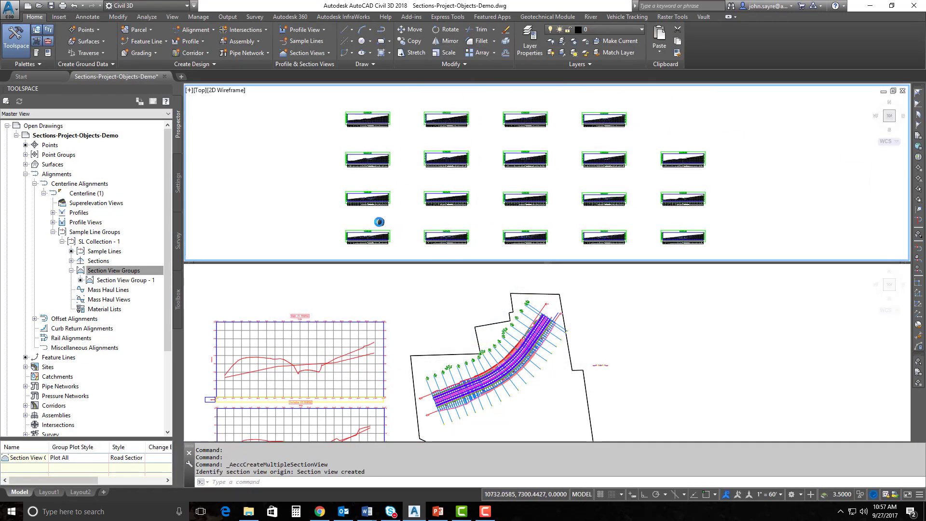
{"action": "left_click", "coordinate": [348, 202]}
{"action": "scroll", "coordinate": [349, 203], "scroll_direction": "up", "scroll_amount": 4}
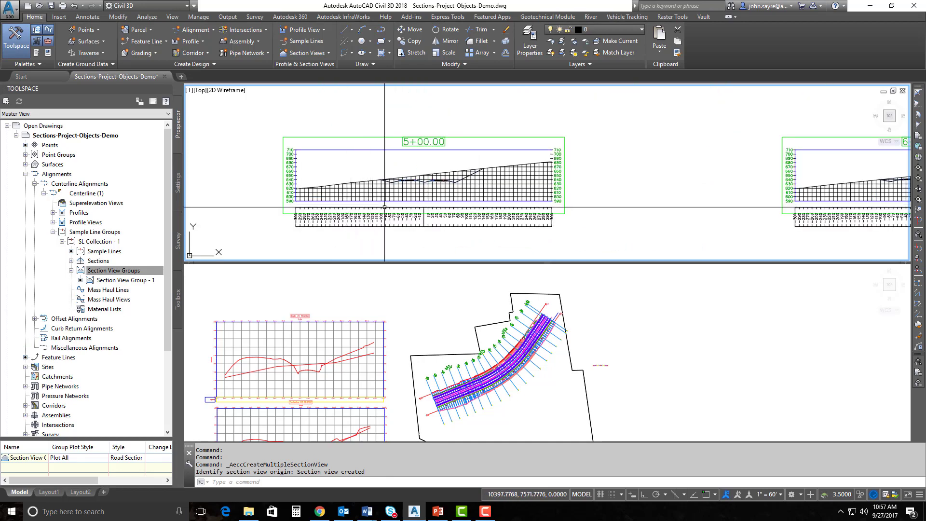
{"action": "scroll", "coordinate": [430, 188], "scroll_direction": "up", "scroll_amount": 5}
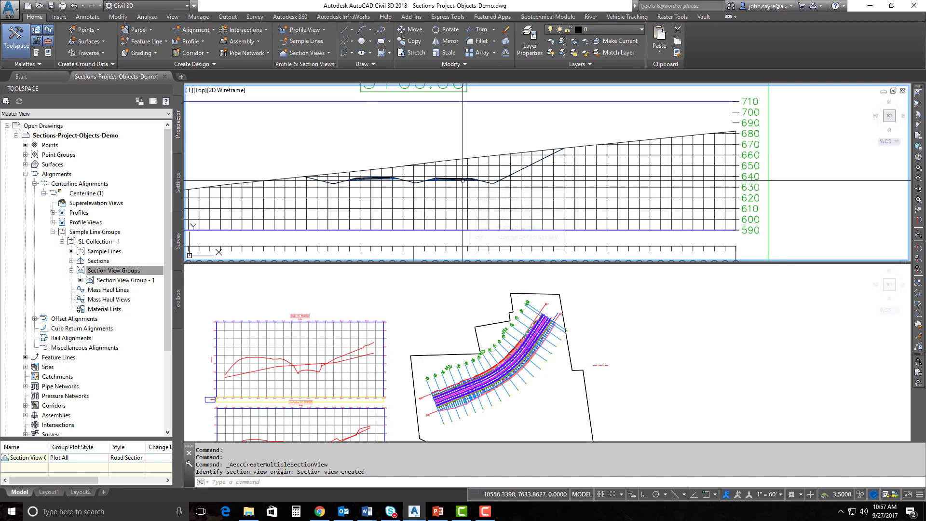
{"action": "scroll", "coordinate": [433, 186], "scroll_direction": "down", "scroll_amount": 5}
{"action": "scroll", "coordinate": [434, 187], "scroll_direction": "down", "scroll_amount": 6}
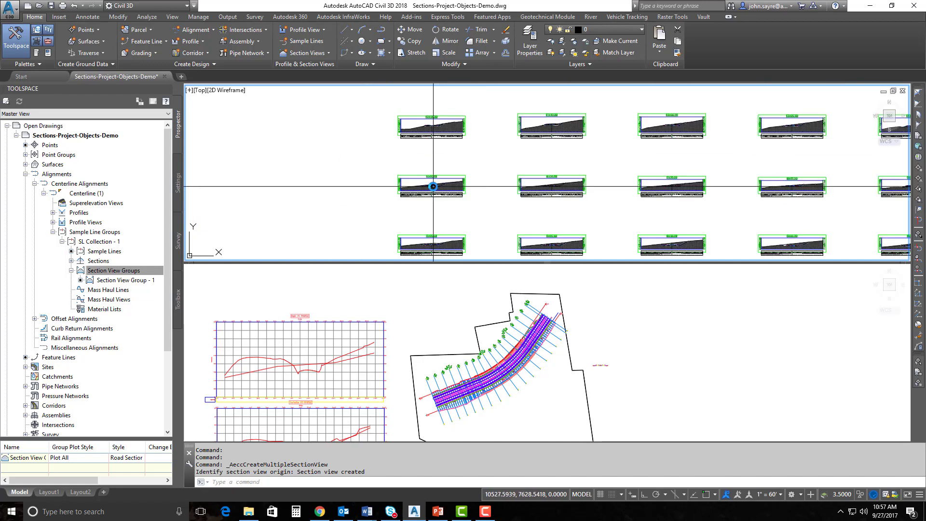
{"action": "scroll", "coordinate": [462, 192], "scroll_direction": "down", "scroll_amount": 5}
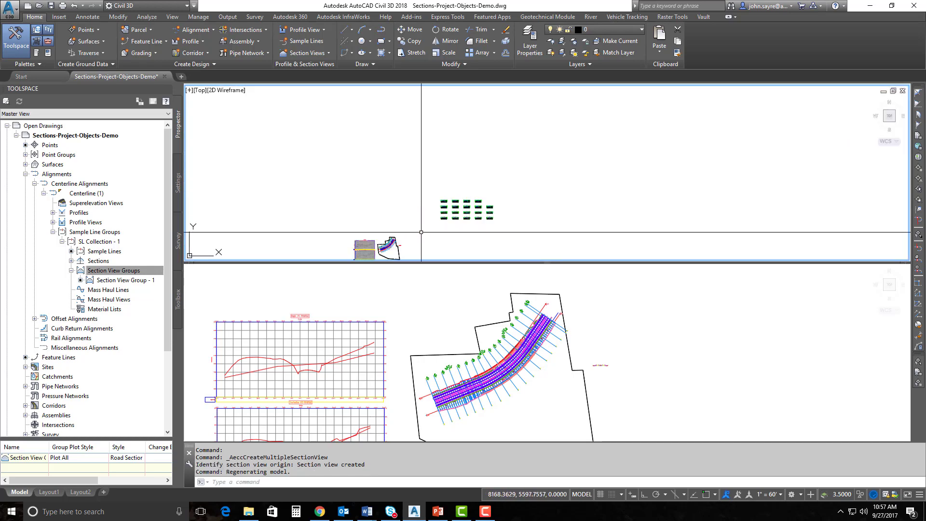
Select sample line SL-03 in the plan and zoom to its 3+00.00 section view
{"action": "middle_click_drag", "start_coordinate": [422, 232], "coordinate": [486, 189]}
{"action": "left_click", "coordinate": [434, 328]}
{"action": "scroll", "coordinate": [425, 323], "scroll_direction": "up", "scroll_amount": 6}
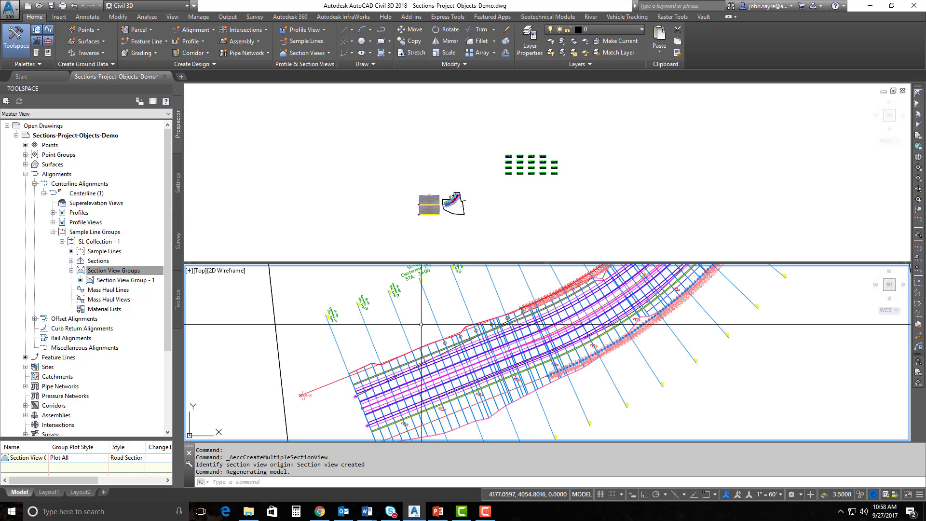
{"action": "middle_click_drag", "start_coordinate": [421, 384], "coordinate": [434, 399]}
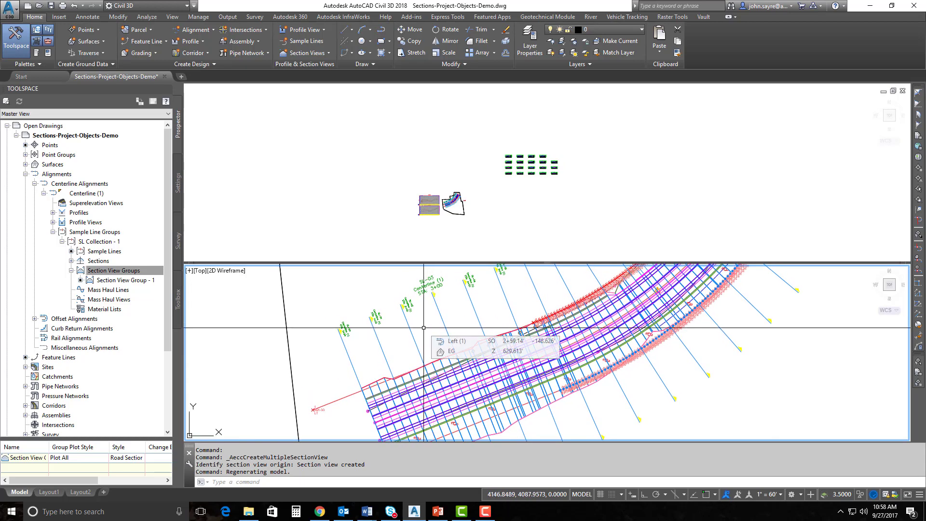
{"action": "middle_click_drag", "start_coordinate": [424, 327], "coordinate": [423, 351]}
{"action": "scroll", "coordinate": [426, 340], "scroll_direction": "up", "scroll_amount": 4}
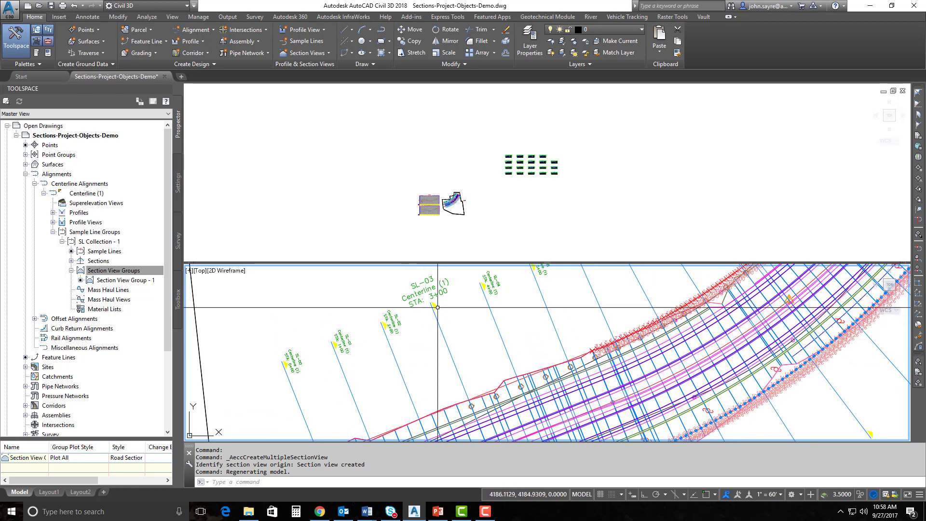
{"action": "scroll", "coordinate": [434, 318], "scroll_direction": "up", "scroll_amount": 2}
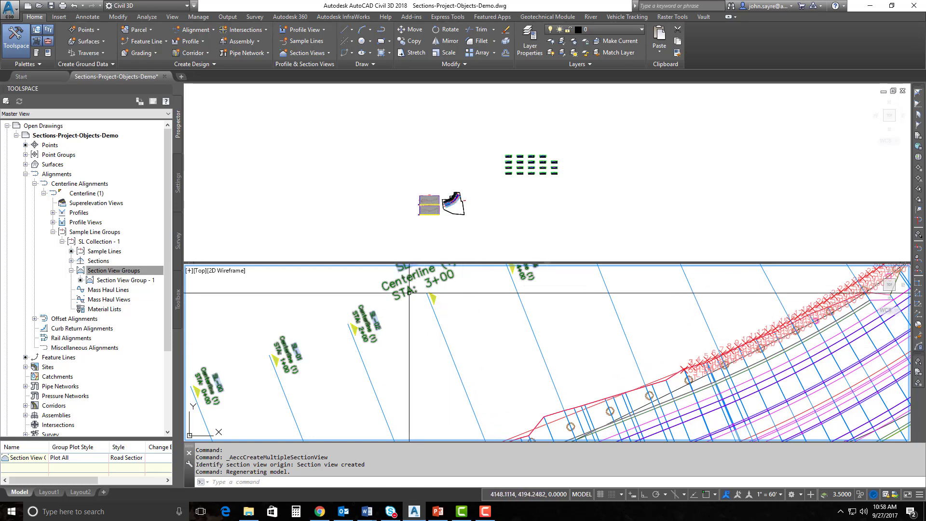
{"action": "left_click", "coordinate": [433, 307]}
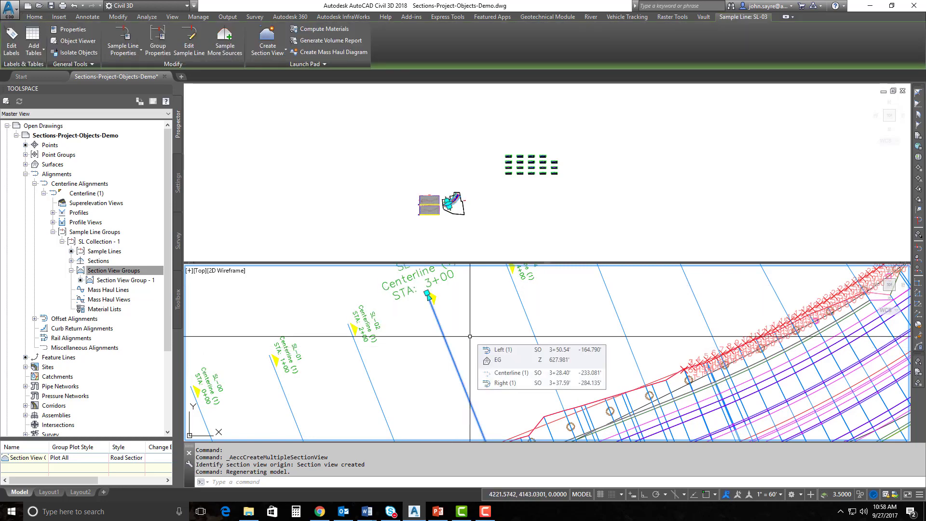
{"action": "left_click", "coordinate": [486, 248]}
{"action": "right_click", "coordinate": [488, 218]}
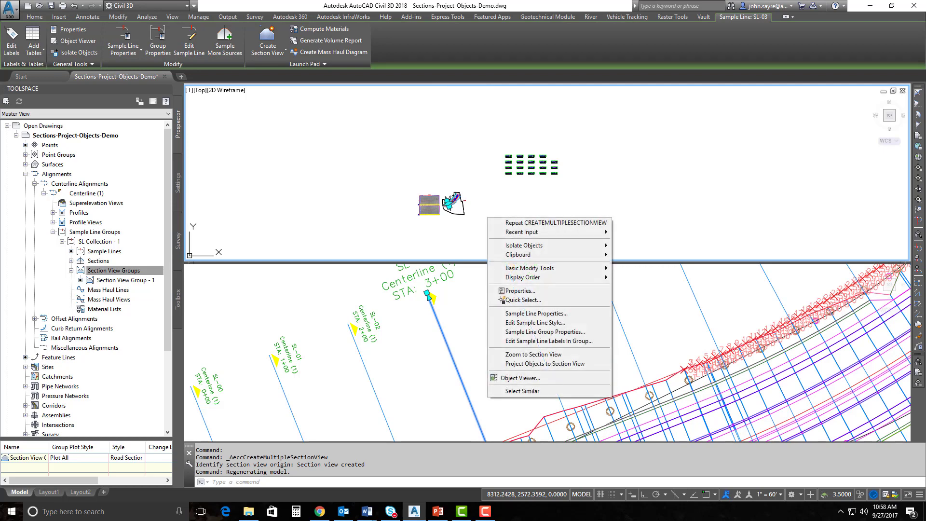
{"action": "left_click", "coordinate": [533, 355]}
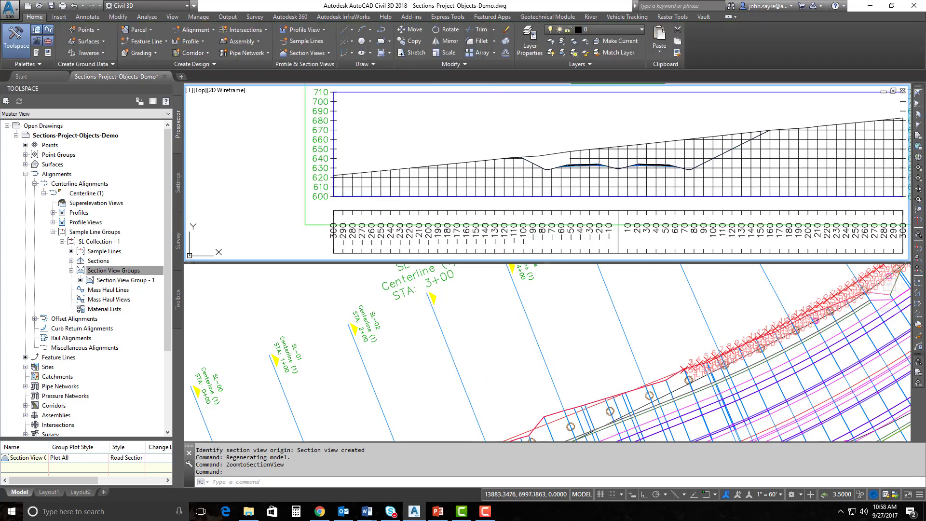
{"action": "left_click", "coordinate": [481, 137]}
{"action": "left_click", "coordinate": [486, 137]}
{"action": "scroll", "coordinate": [567, 141], "scroll_direction": "down", "scroll_amount": 2}
{"action": "middle_click_drag", "start_coordinate": [588, 137], "coordinate": [522, 162]}
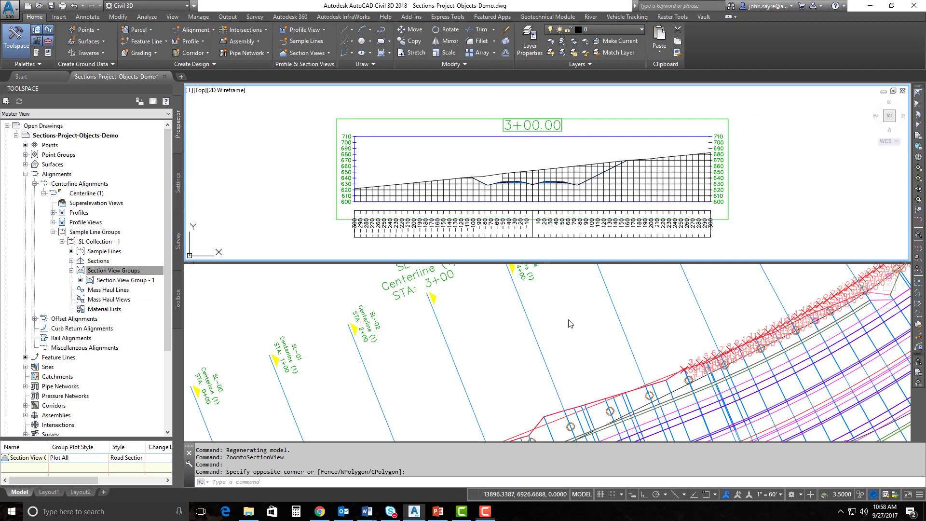
{"action": "scroll", "coordinate": [590, 323], "scroll_direction": "down", "scroll_amount": 4}
{"action": "scroll", "coordinate": [585, 313], "scroll_direction": "up", "scroll_amount": 4}
Select sample line SL-05 and zoom to its 5+00.00 section view
{"action": "left_click", "coordinate": [583, 311]}
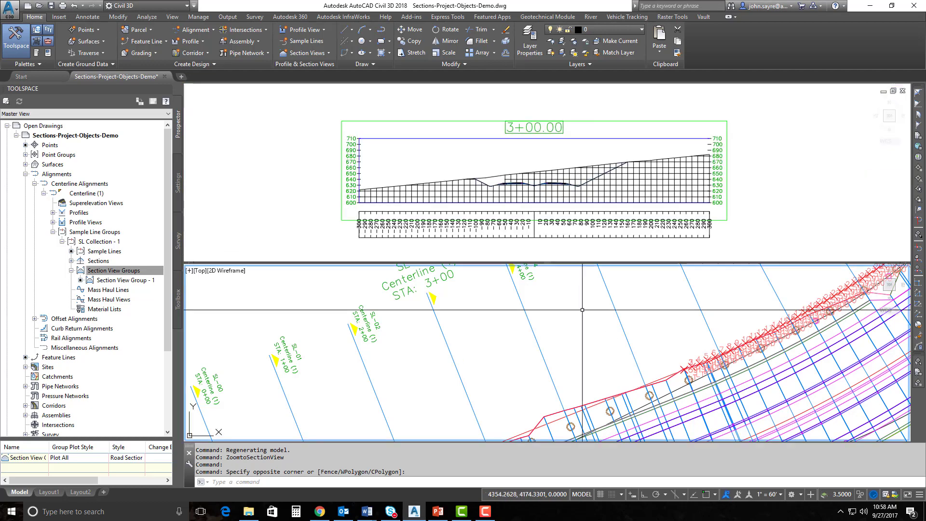
{"action": "scroll", "coordinate": [649, 309], "scroll_direction": "down", "scroll_amount": 4}
{"action": "middle_click_drag", "start_coordinate": [666, 309], "coordinate": [540, 384]}
{"action": "scroll", "coordinate": [539, 384], "scroll_direction": "up", "scroll_amount": 4}
{"action": "scroll", "coordinate": [425, 334], "scroll_direction": "up", "scroll_amount": 2}
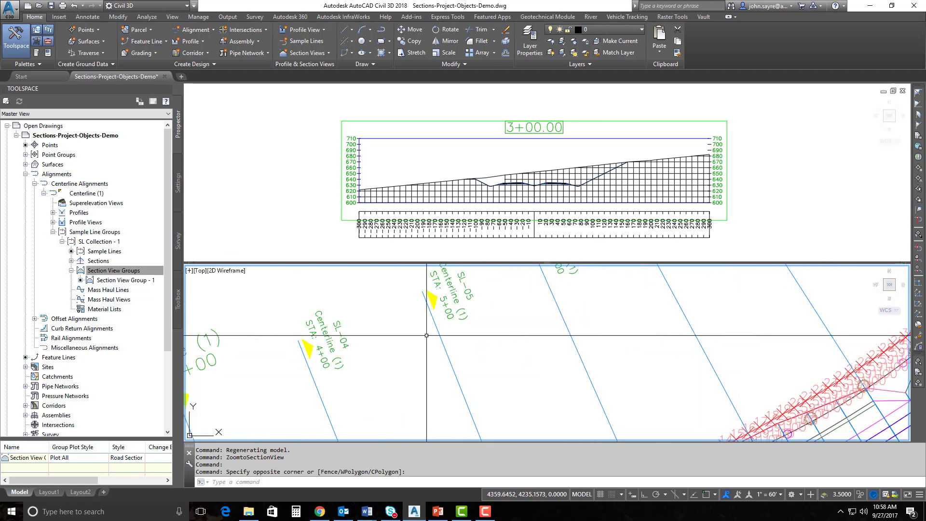
{"action": "left_click", "coordinate": [441, 338]}
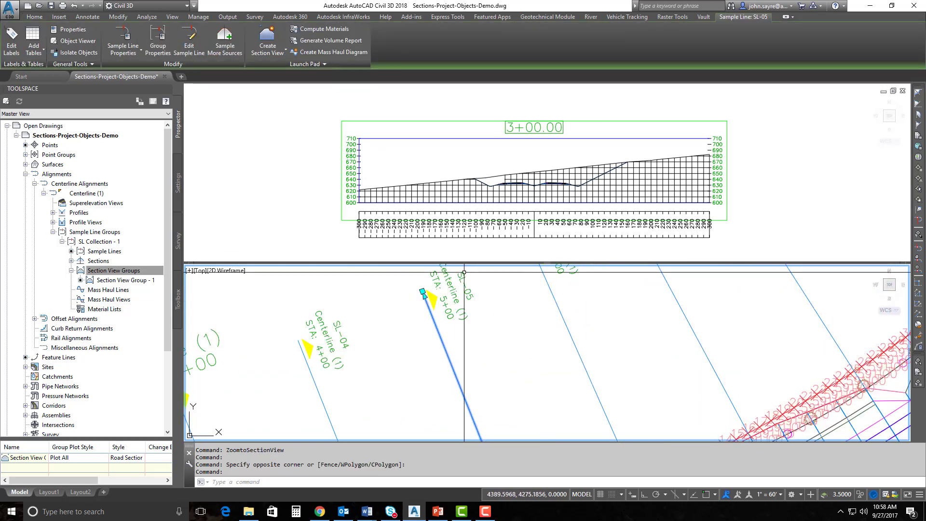
{"action": "left_click", "coordinate": [459, 255]}
{"action": "right_click", "coordinate": [460, 256]}
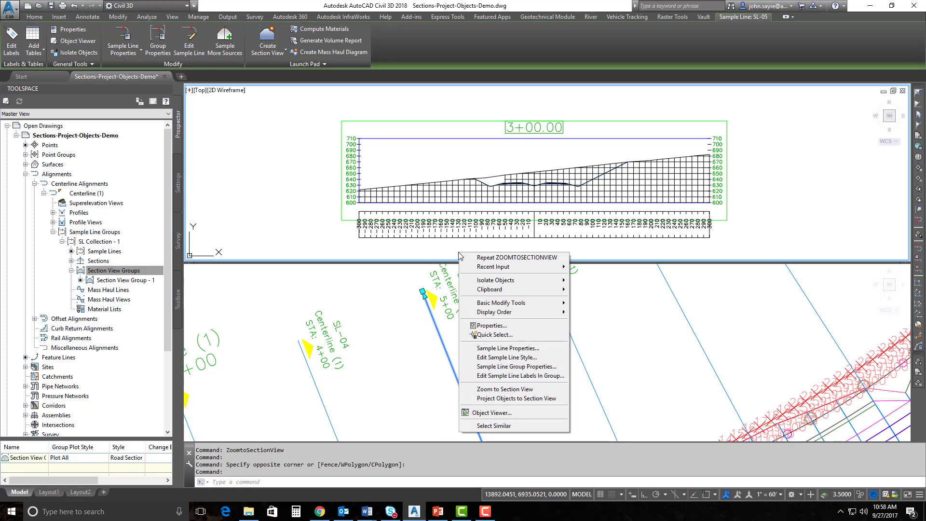
{"action": "left_click", "coordinate": [506, 389]}
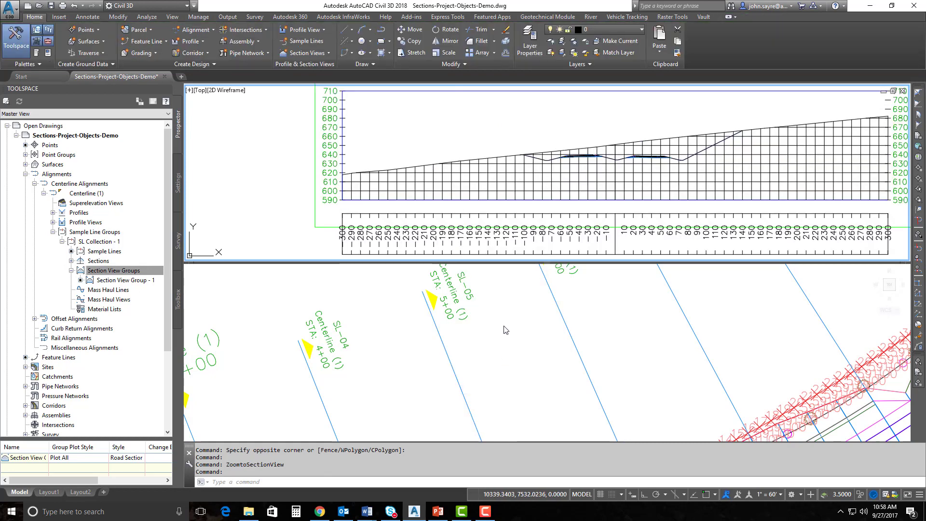
{"action": "left_click", "coordinate": [558, 153]}
{"action": "scroll", "coordinate": [559, 153], "scroll_direction": "down", "scroll_amount": 3}
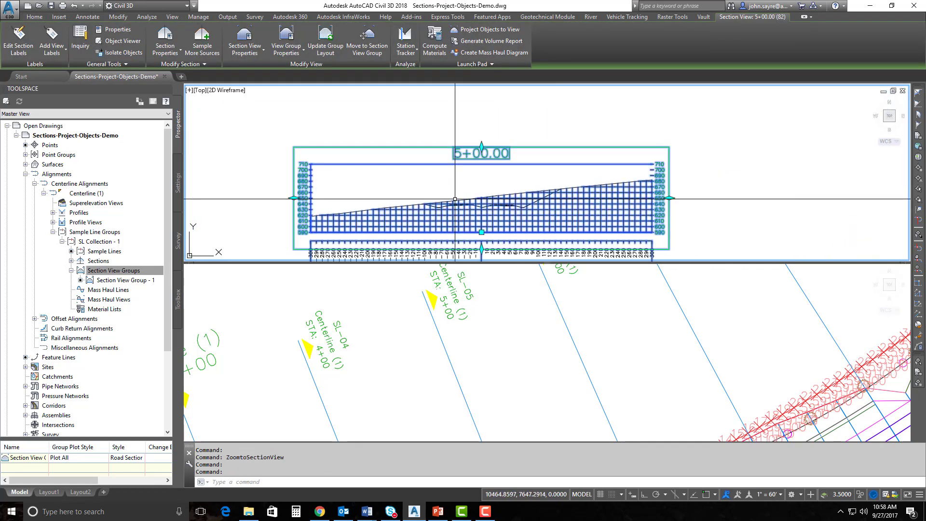
{"action": "middle_click_drag", "start_coordinate": [455, 198], "coordinate": [481, 186]}
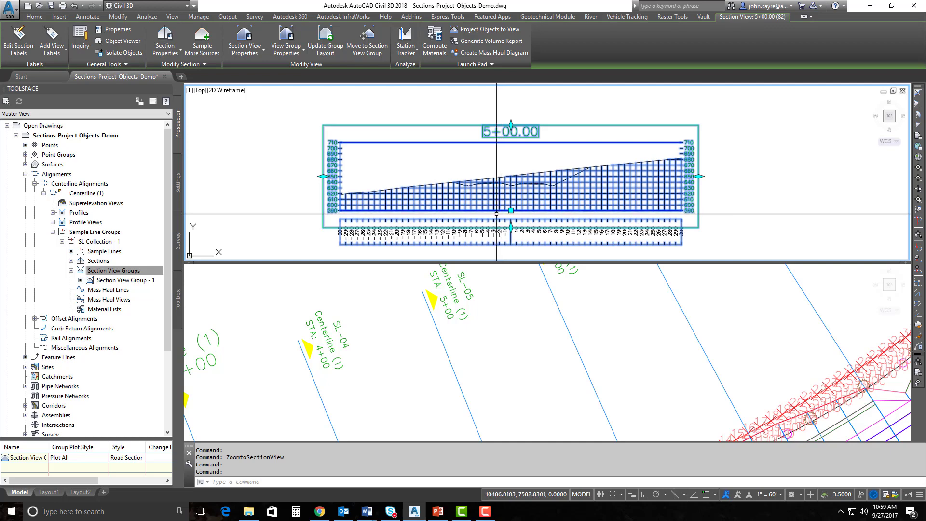
Clear the selection and zoom the plan to the sample line of the 5+00.00 section view
{"action": "left_click", "coordinate": [494, 296]}
{"action": "left_click", "coordinate": [292, 228]}
{"action": "key", "text": "Escape"}
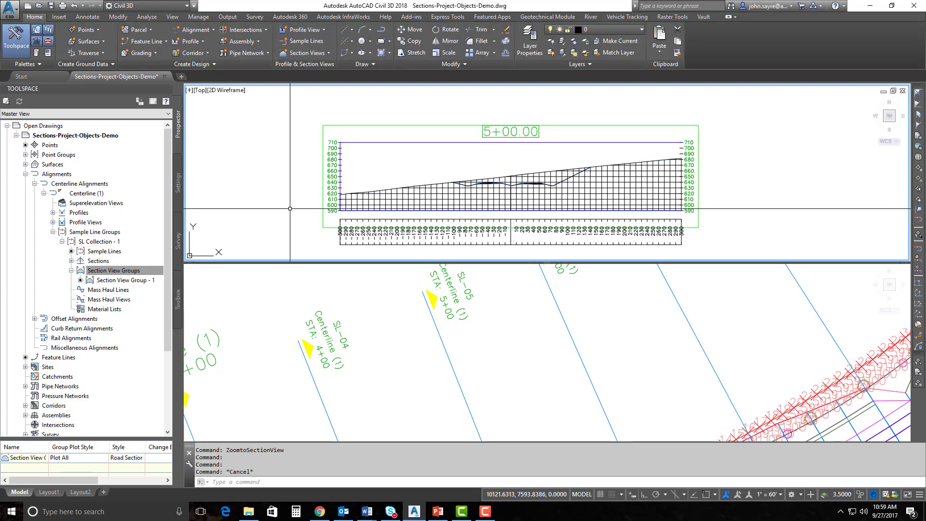
{"action": "key", "text": "Escape"}
{"action": "left_click", "coordinate": [475, 324]}
{"action": "scroll", "coordinate": [475, 324], "scroll_direction": "down", "scroll_amount": 8}
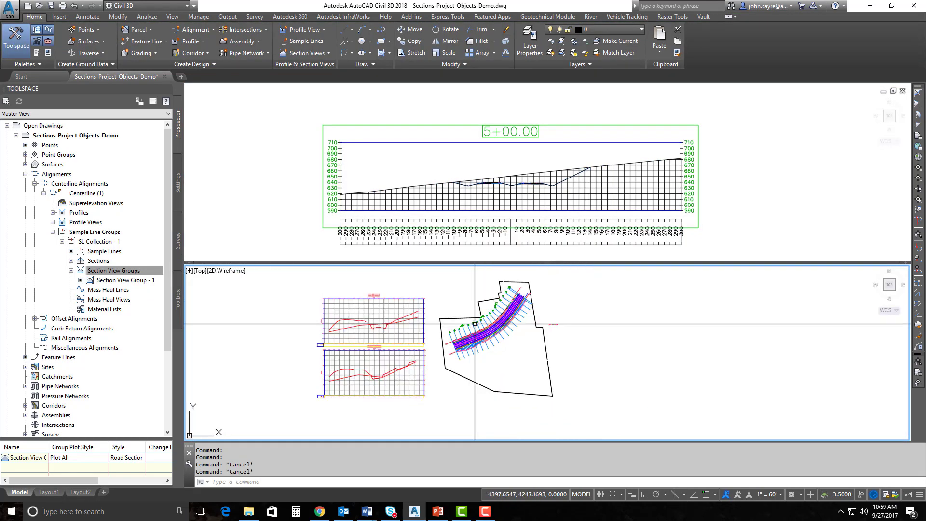
{"action": "middle_click_drag", "start_coordinate": [475, 324], "coordinate": [483, 353]}
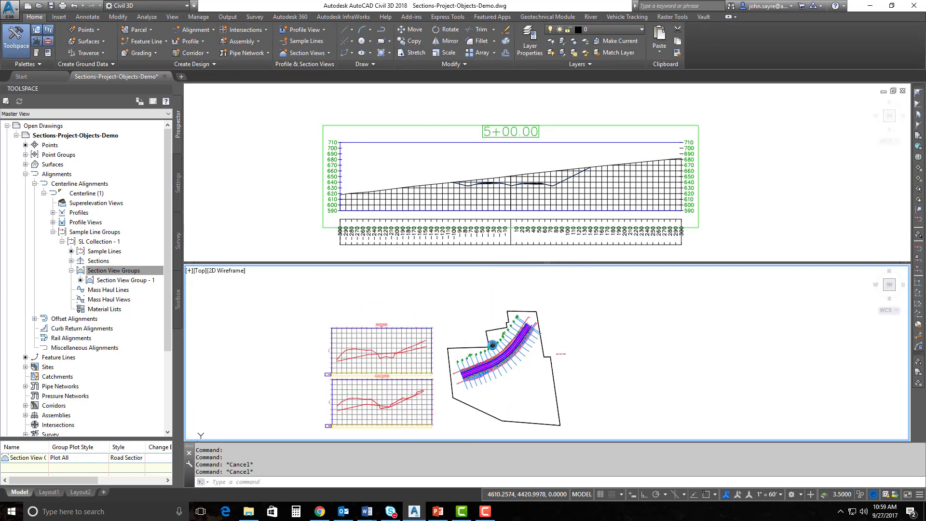
{"action": "left_click", "coordinate": [427, 174]}
{"action": "left_click", "coordinate": [417, 161]}
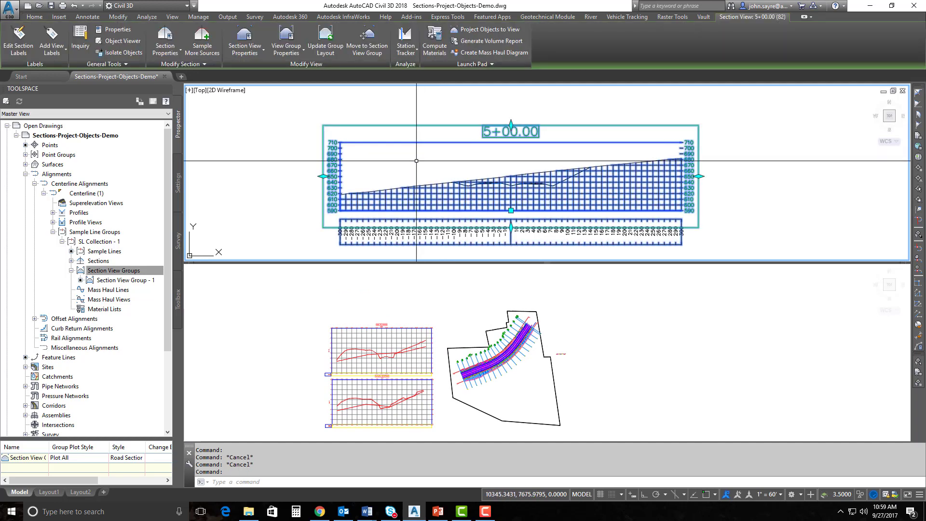
{"action": "right_click", "coordinate": [441, 158]}
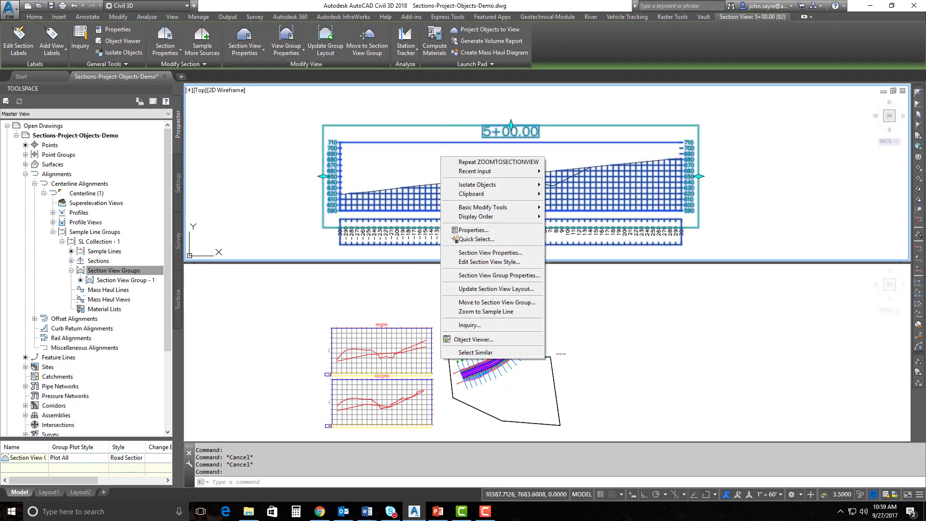
{"action": "left_click", "coordinate": [497, 313]}
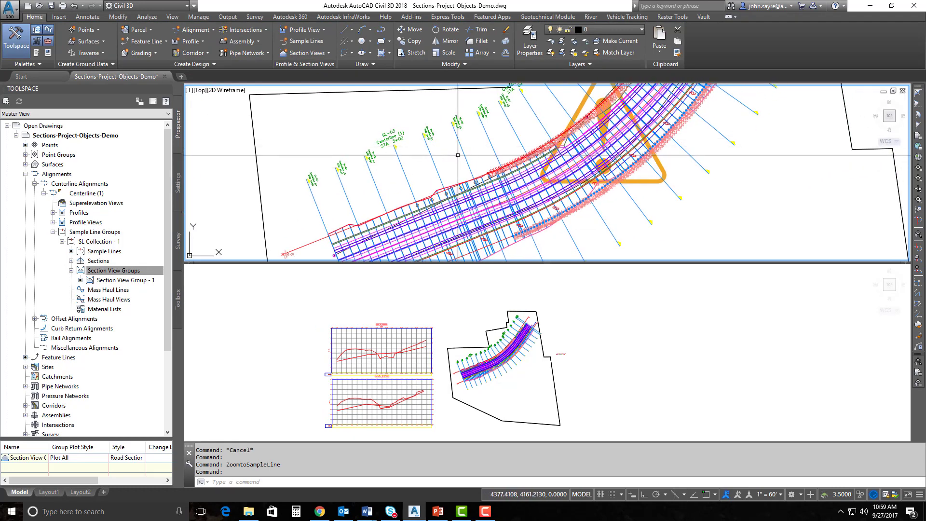
Zoom the plan to the sample line of the 11+00.00 section view
{"action": "scroll", "coordinate": [487, 172], "scroll_direction": "down", "scroll_amount": 8}
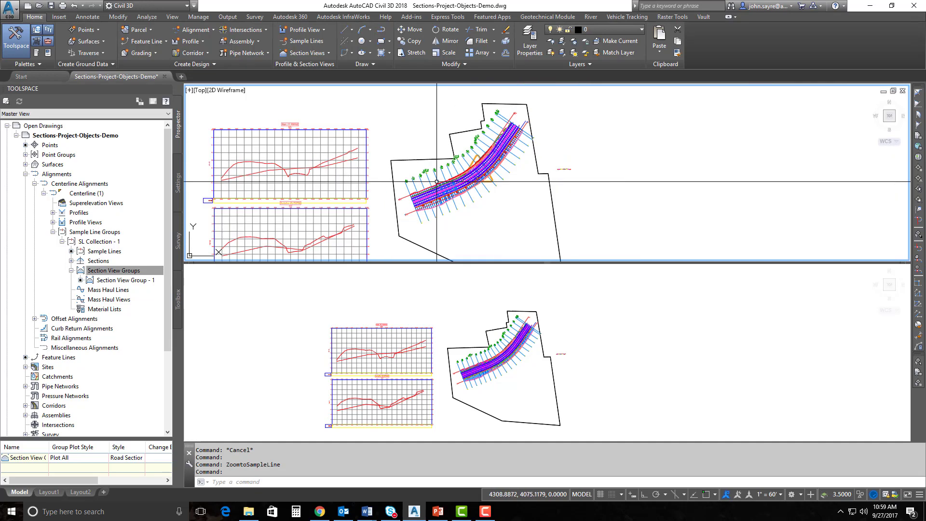
{"action": "scroll", "coordinate": [486, 173], "scroll_direction": "up", "scroll_amount": 10}
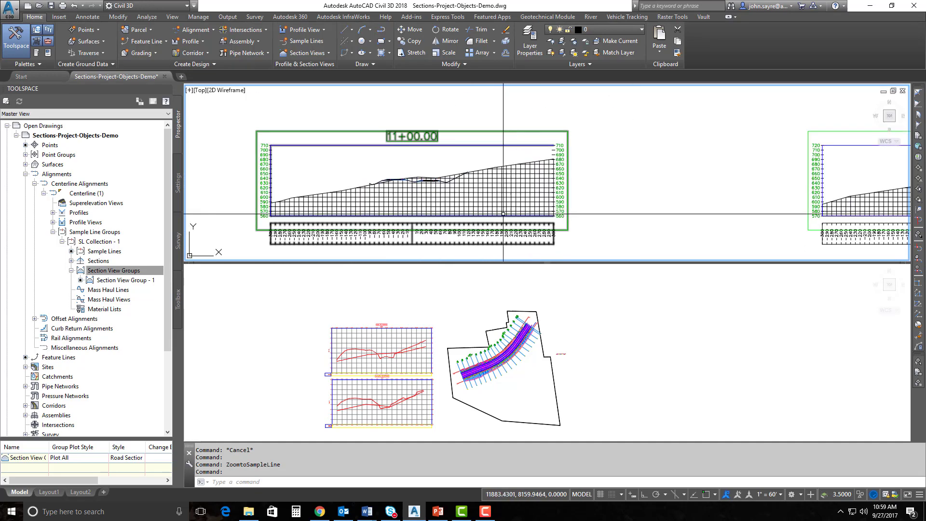
{"action": "left_click", "coordinate": [361, 145]}
{"action": "left_click", "coordinate": [388, 170]}
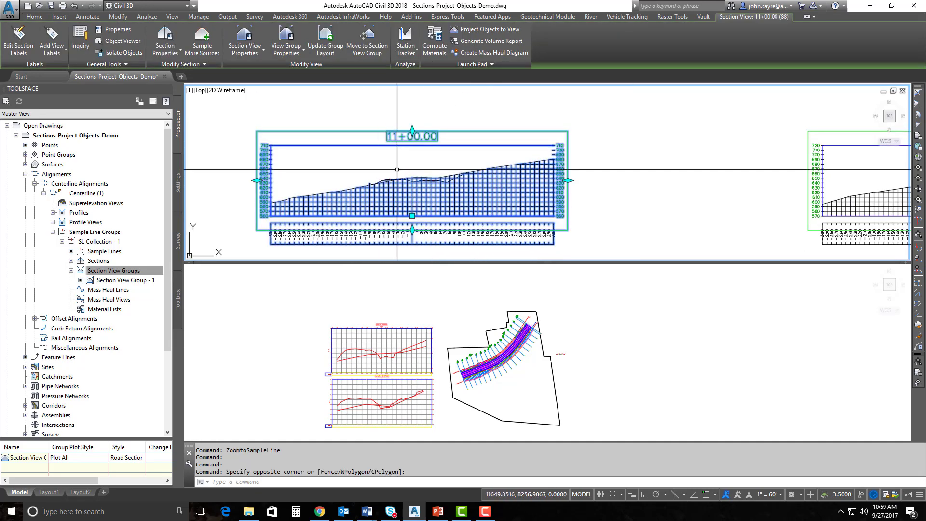
{"action": "left_click", "coordinate": [445, 284]}
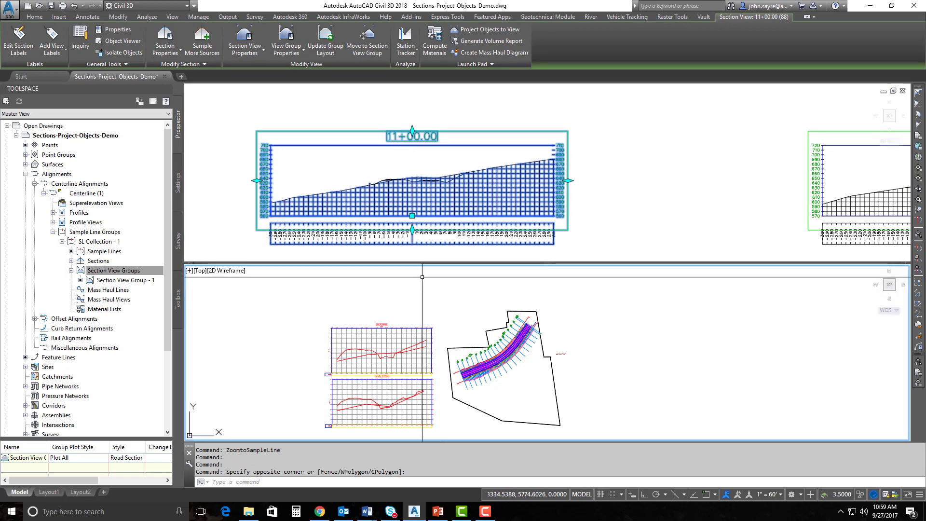
{"action": "right_click", "coordinate": [452, 292]}
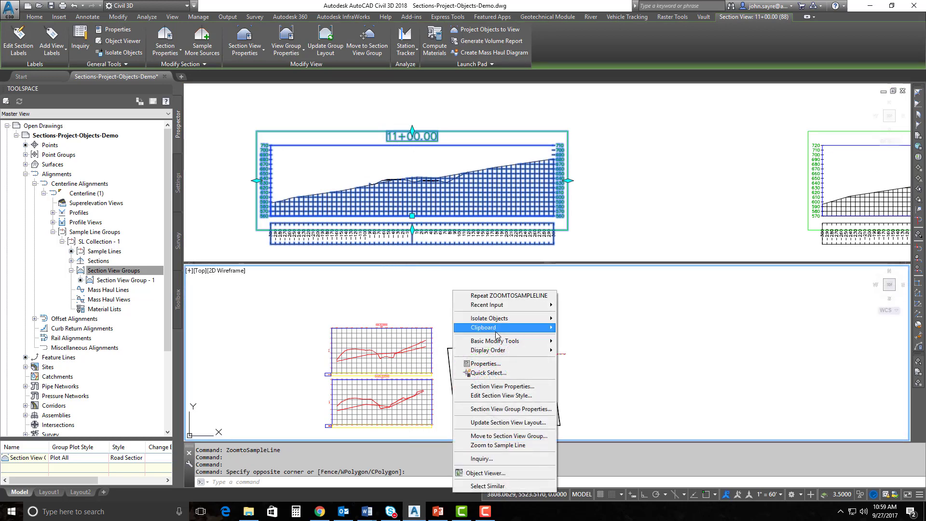
{"action": "left_click", "coordinate": [491, 444]}
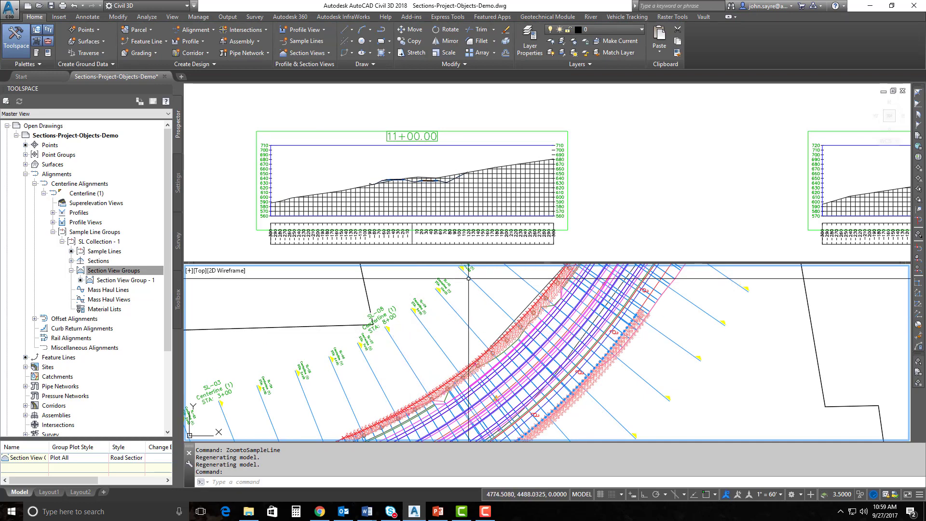
Zoom the plan to the sample line of the 13+00 section view
{"action": "scroll", "coordinate": [459, 314], "scroll_direction": "up", "scroll_amount": 5}
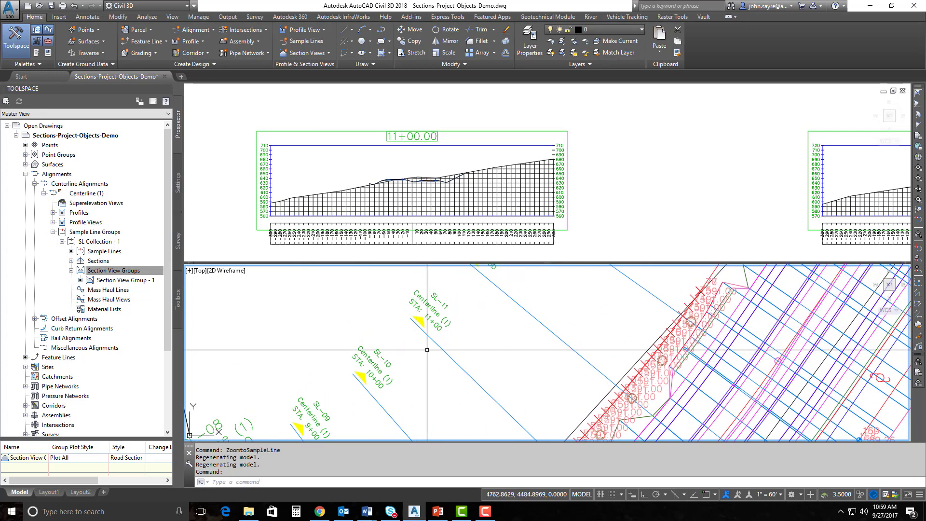
{"action": "scroll", "coordinate": [427, 350], "scroll_direction": "up", "scroll_amount": 4}
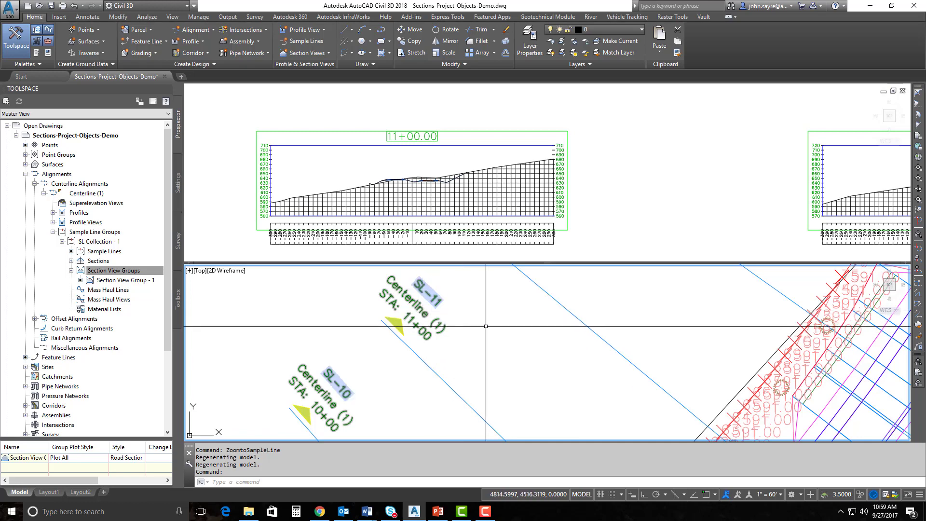
{"action": "scroll", "coordinate": [486, 327], "scroll_direction": "down", "scroll_amount": 1}
{"action": "left_click", "coordinate": [598, 176]}
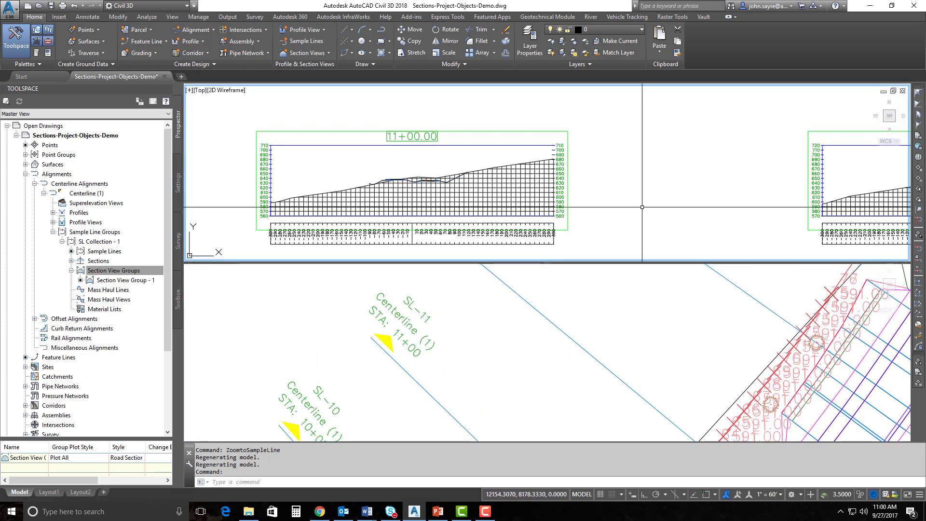
{"action": "middle_click_drag", "start_coordinate": [686, 205], "coordinate": [372, 209]}
{"action": "scroll", "coordinate": [584, 191], "scroll_direction": "down", "scroll_amount": 4}
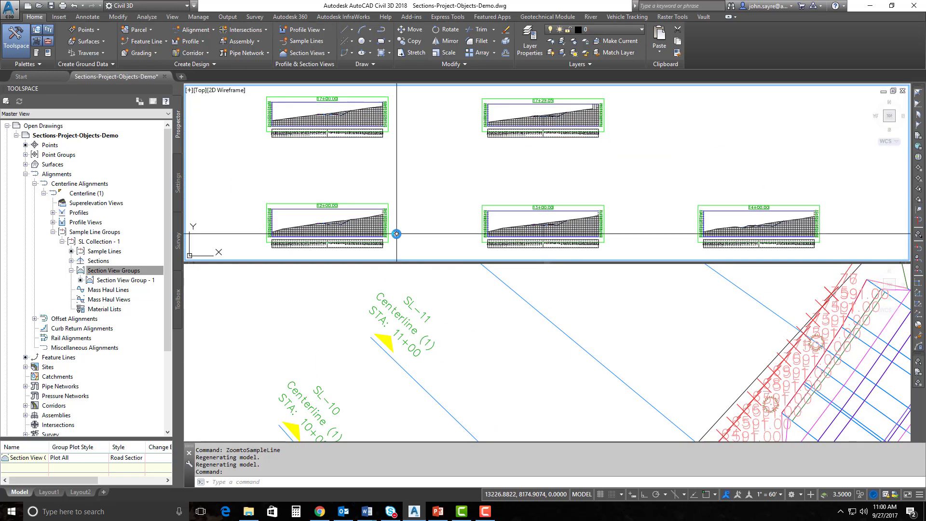
{"action": "left_click", "coordinate": [512, 205]}
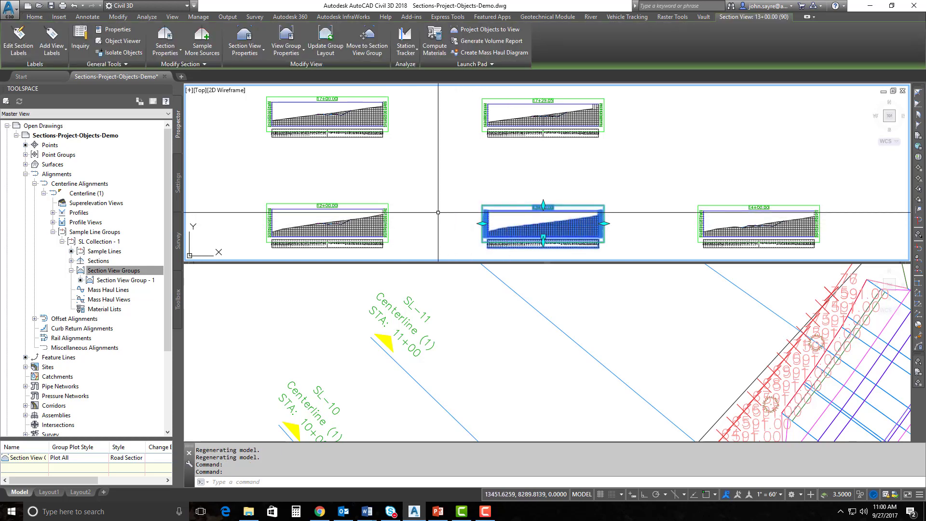
{"action": "right_click", "coordinate": [459, 183]}
{"action": "left_click", "coordinate": [432, 294]}
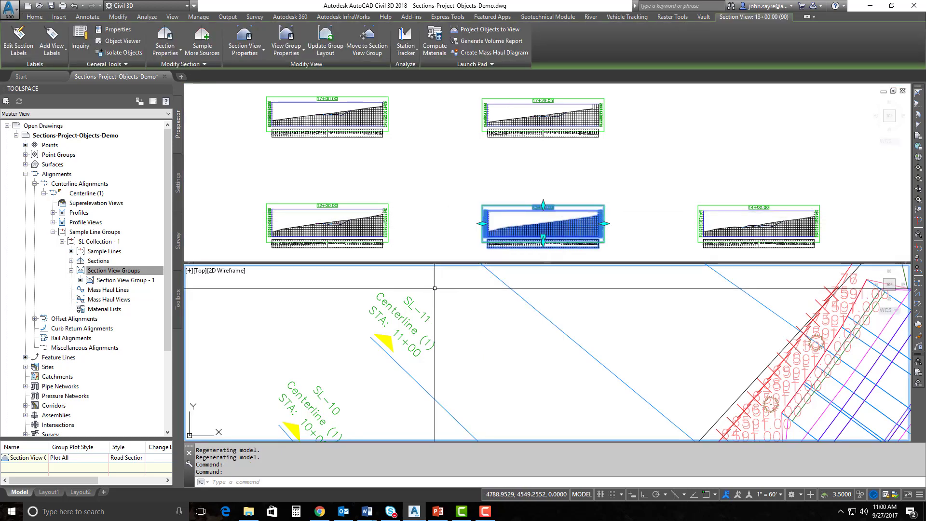
{"action": "right_click", "coordinate": [435, 290]}
{"action": "left_click", "coordinate": [482, 444]}
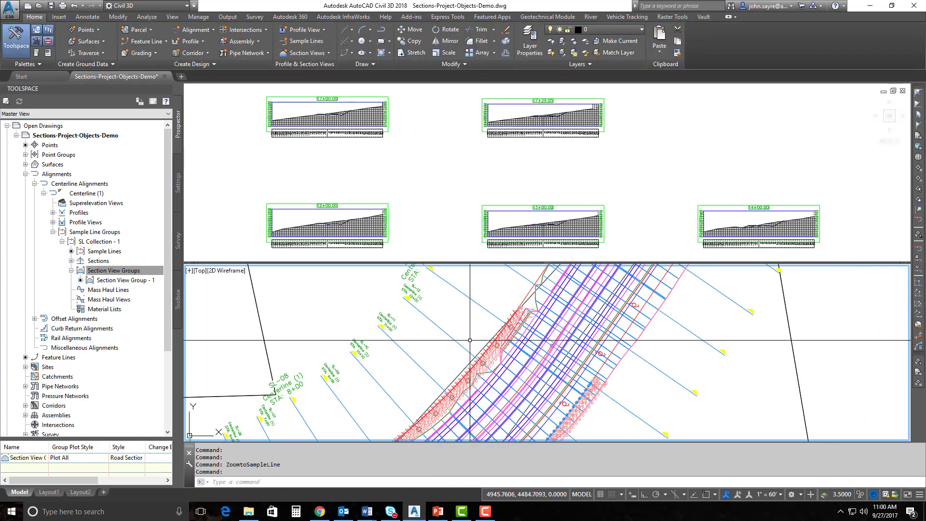
Re-centre the section view grid, showing 6+00 and 7+00, above the corridor plan
{"action": "scroll", "coordinate": [425, 300], "scroll_direction": "up", "scroll_amount": 4}
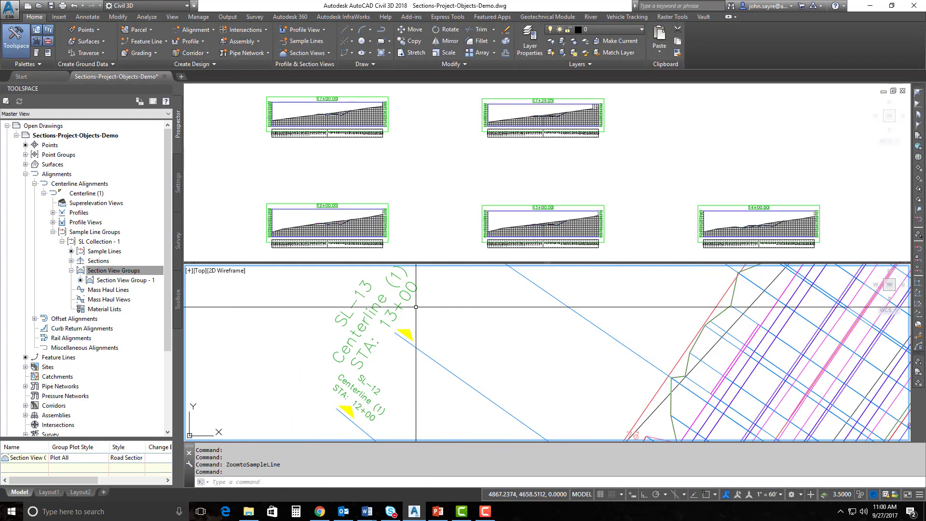
{"action": "scroll", "coordinate": [459, 305], "scroll_direction": "down", "scroll_amount": 6}
{"action": "scroll", "coordinate": [458, 306], "scroll_direction": "down", "scroll_amount": 5}
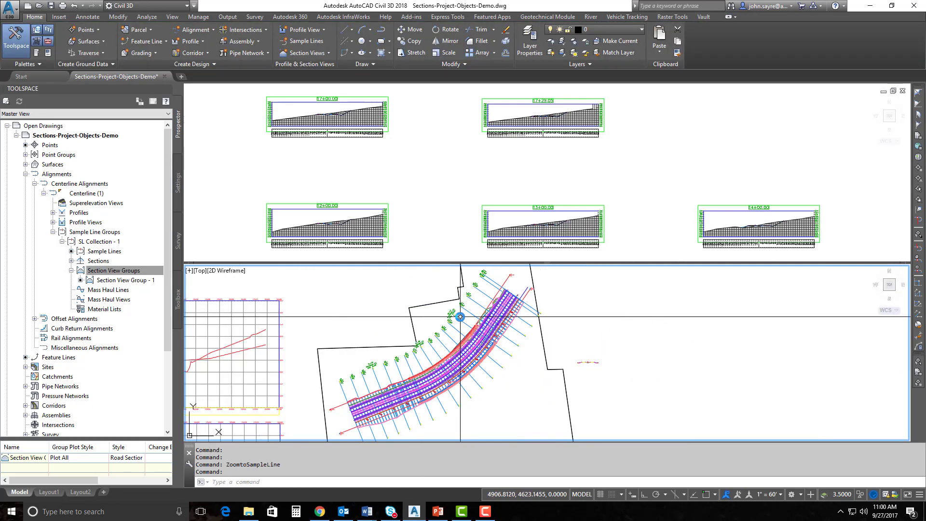
{"action": "left_click", "coordinate": [436, 212]}
{"action": "scroll", "coordinate": [436, 212], "scroll_direction": "down", "scroll_amount": 6}
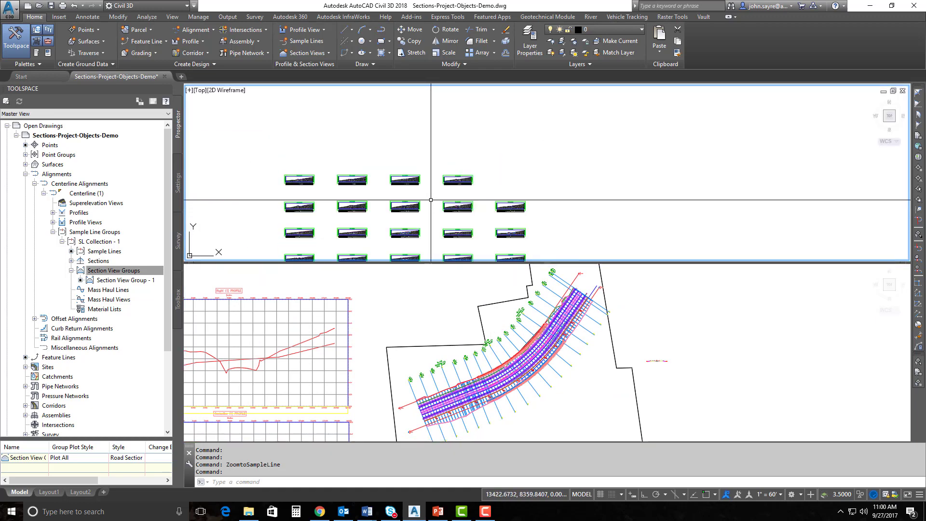
{"action": "middle_click_drag", "start_coordinate": [410, 228], "coordinate": [548, 186]}
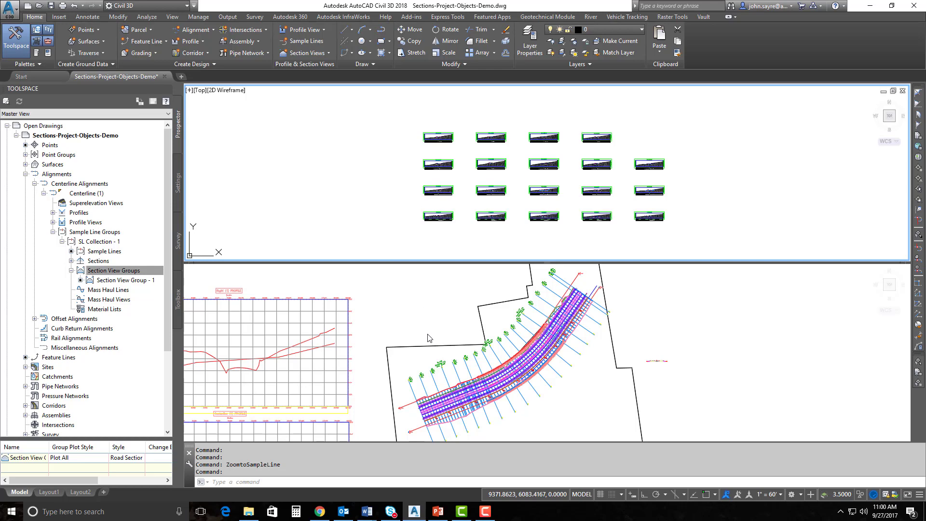
{"action": "left_click", "coordinate": [446, 335]}
{"action": "middle_click_drag", "start_coordinate": [497, 373], "coordinate": [488, 370]}
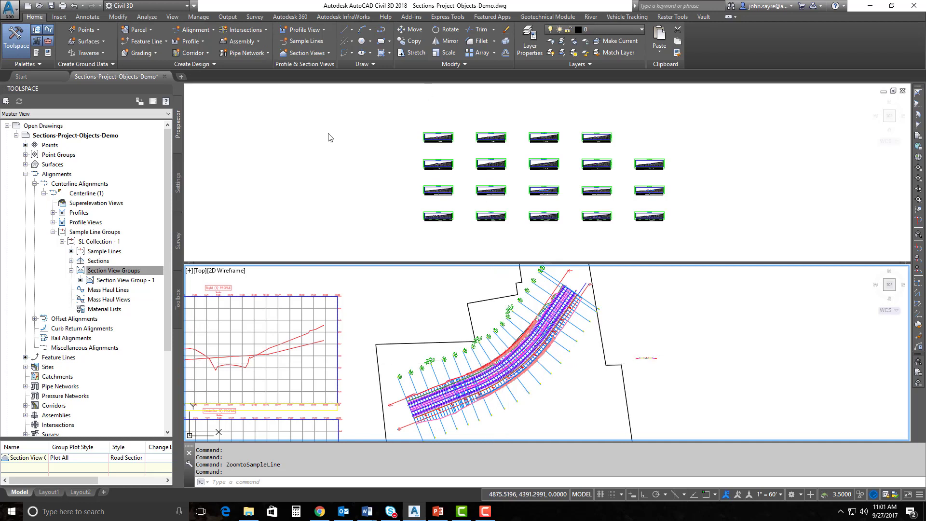
{"action": "left_click", "coordinate": [459, 209]}
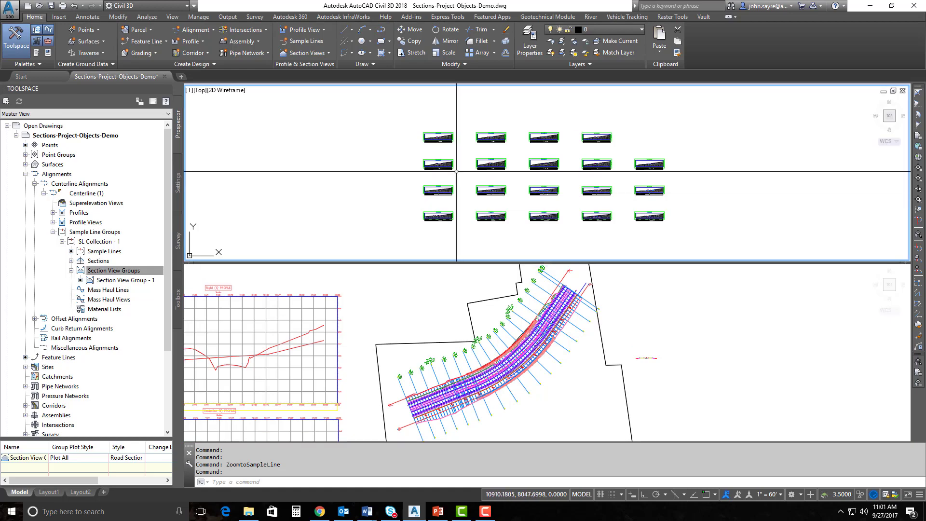
{"action": "scroll", "coordinate": [456, 226], "scroll_direction": "up", "scroll_amount": 4}
{"action": "scroll", "coordinate": [455, 231], "scroll_direction": "up", "scroll_amount": 2}
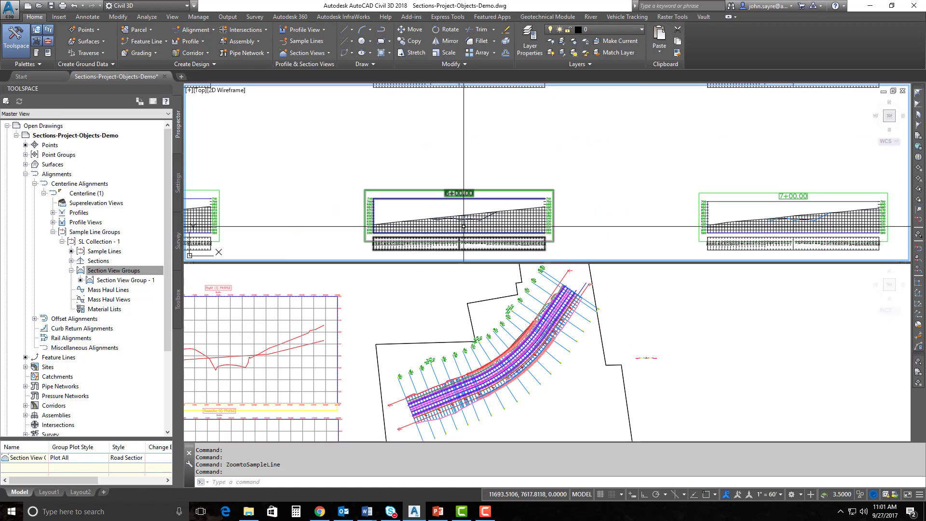
{"action": "scroll", "coordinate": [475, 205], "scroll_direction": "up", "scroll_amount": 2}
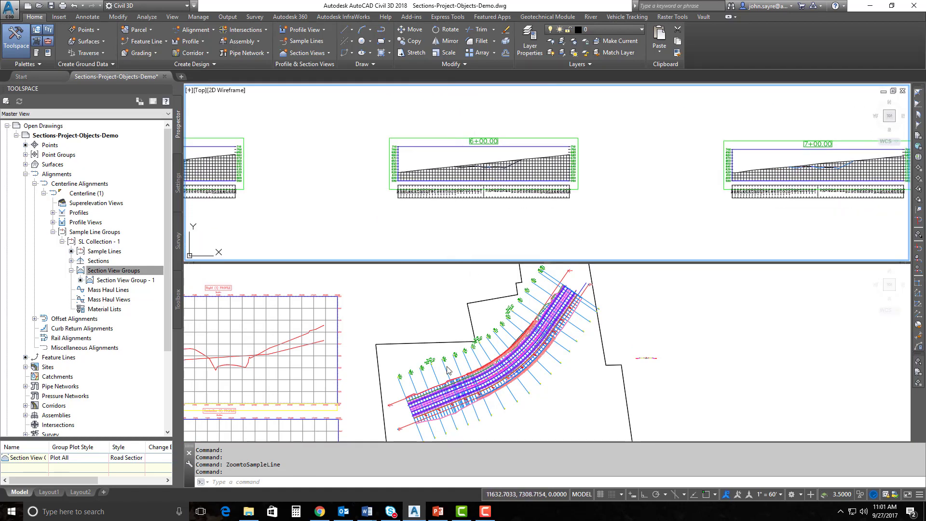
Zoom the plan in on the sample lines around SL-03 at station 3+00
{"action": "left_click", "coordinate": [498, 421]}
{"action": "scroll", "coordinate": [499, 420], "scroll_direction": "up", "scroll_amount": 3}
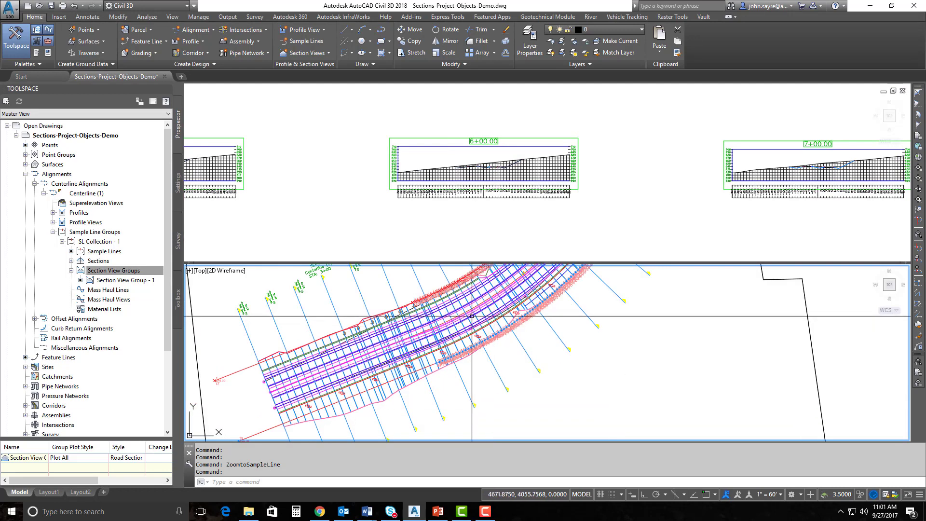
{"action": "scroll", "coordinate": [458, 381], "scroll_direction": "up", "scroll_amount": 1}
{"action": "scroll", "coordinate": [419, 342], "scroll_direction": "up", "scroll_amount": 1}
{"action": "mouse_move", "coordinate": [420, 342]}
{"action": "middle_mouse_down"}
{"action": "mouse_move", "coordinate": [468, 309]}
{"action": "mouse_move", "coordinate": [434, 345]}
{"action": "middle_mouse_up"}
{"action": "left_click", "coordinate": [490, 289]}
{"action": "left_click", "coordinate": [489, 290]}
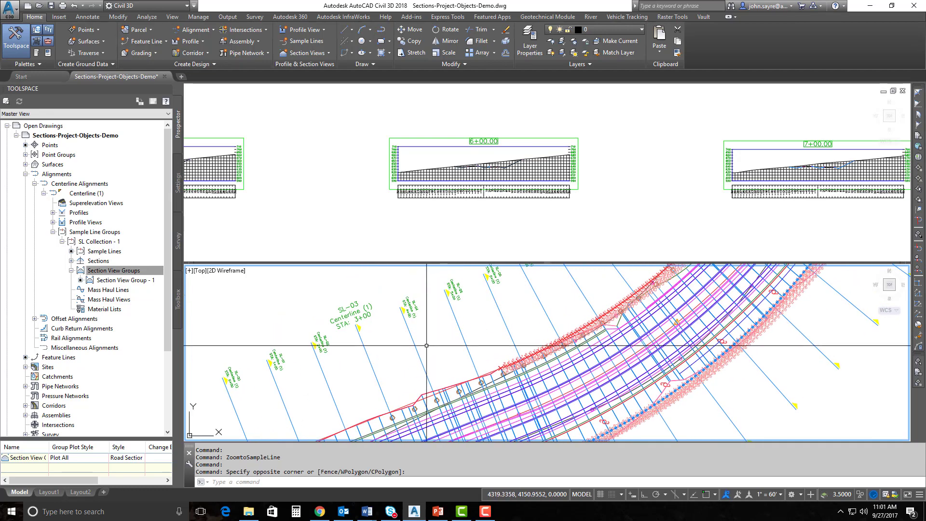
Start Project Objects To Multiple Section Views and open its settings for SL Collection - 1
{"action": "left_click", "coordinate": [303, 54]}
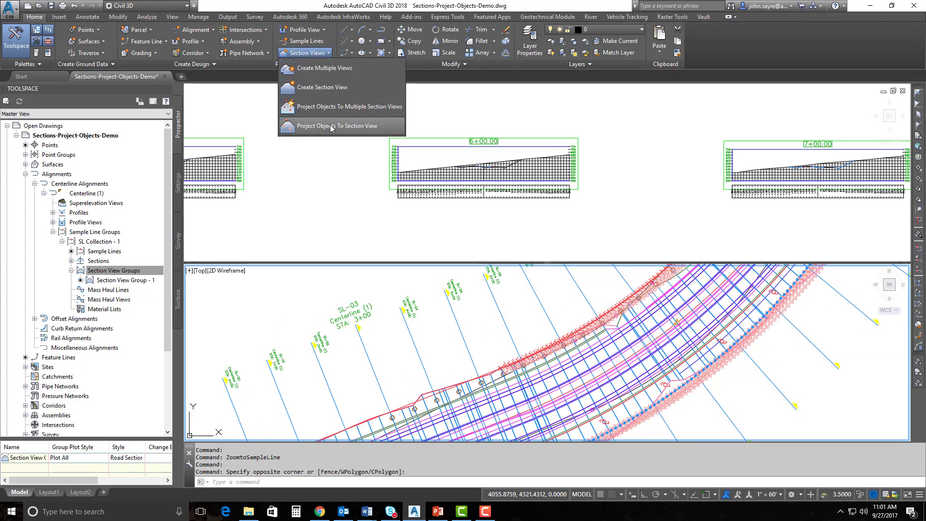
{"action": "left_click", "coordinate": [330, 108]}
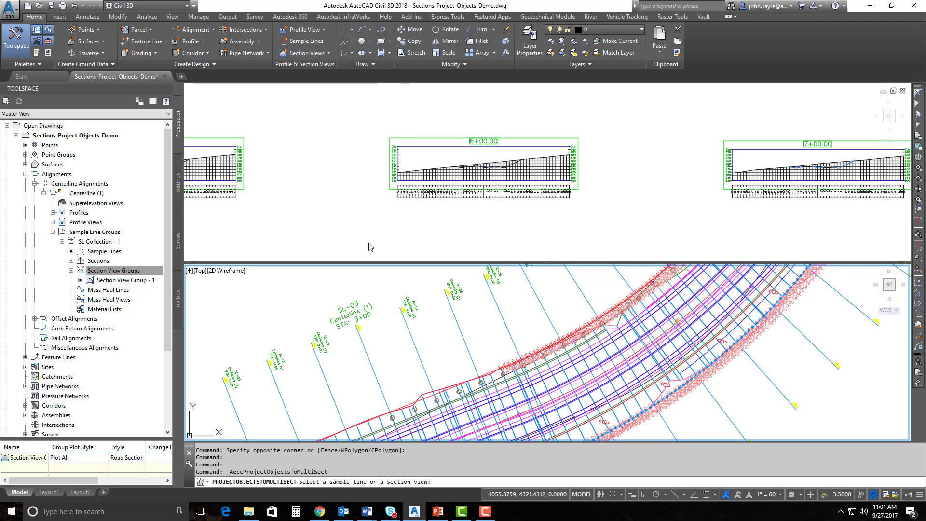
{"action": "left_click", "coordinate": [429, 336]}
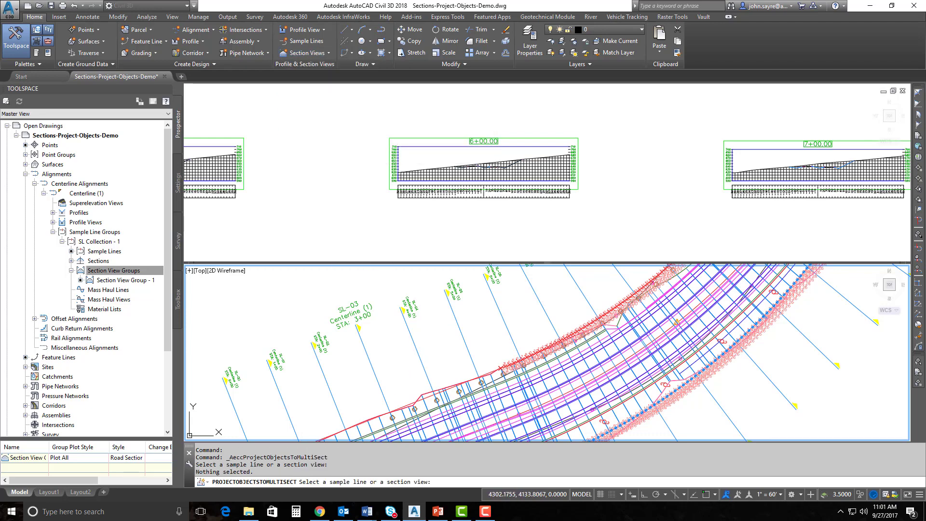
{"action": "left_click", "coordinate": [438, 338]}
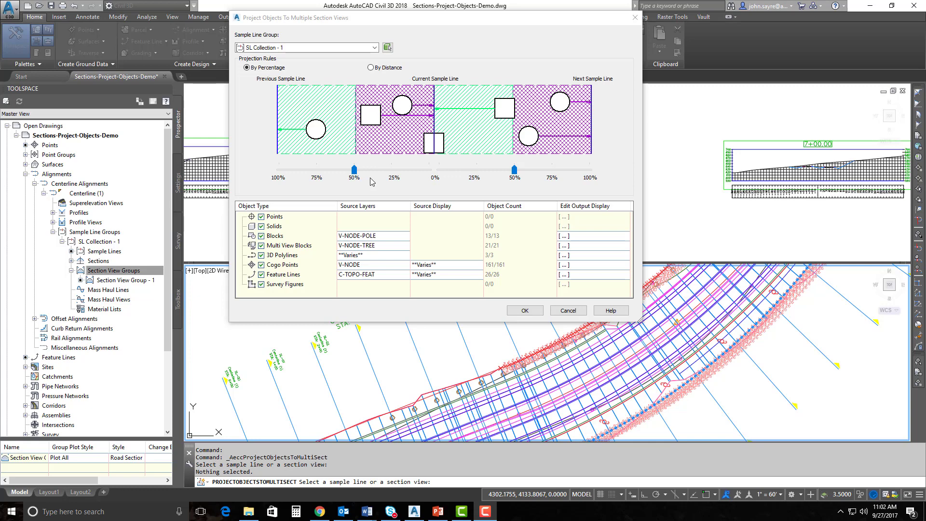
Set the projection rule to By Distance, 10 before and 10 after each sample line
{"action": "left_click", "coordinate": [371, 69]}
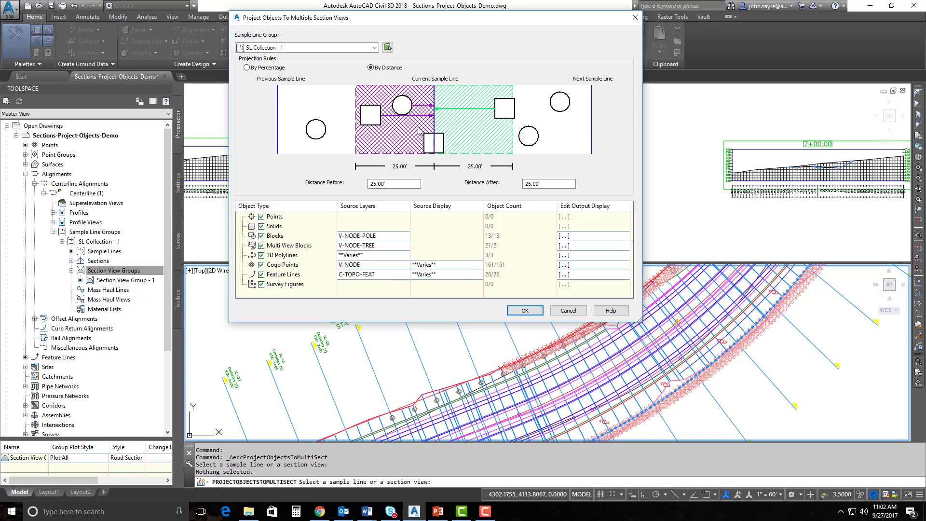
{"action": "left_click", "coordinate": [389, 183]}
{"action": "type", "text": "10"}
{"action": "key", "text": "Tab"}
{"action": "type", "text": "10"}
Confirm 3D polylines project from layers C-ROAD-FNC and C-ROW, 3/3 objects
{"action": "left_click", "coordinate": [278, 221]}
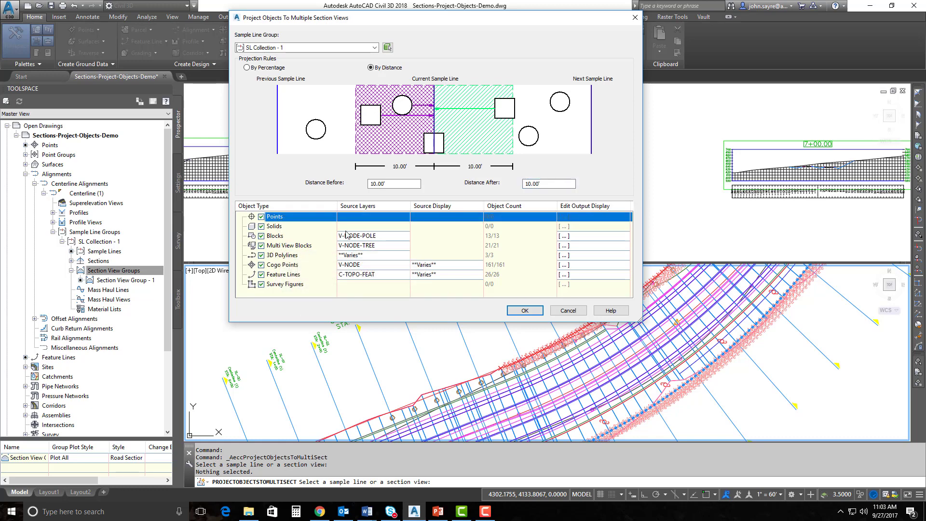
{"action": "left_click", "coordinate": [274, 237]}
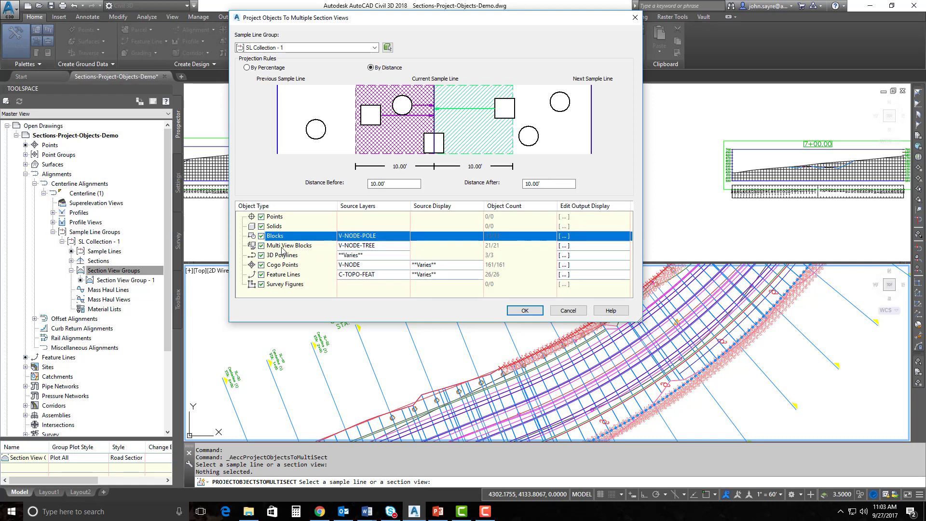
{"action": "left_click", "coordinate": [301, 246]}
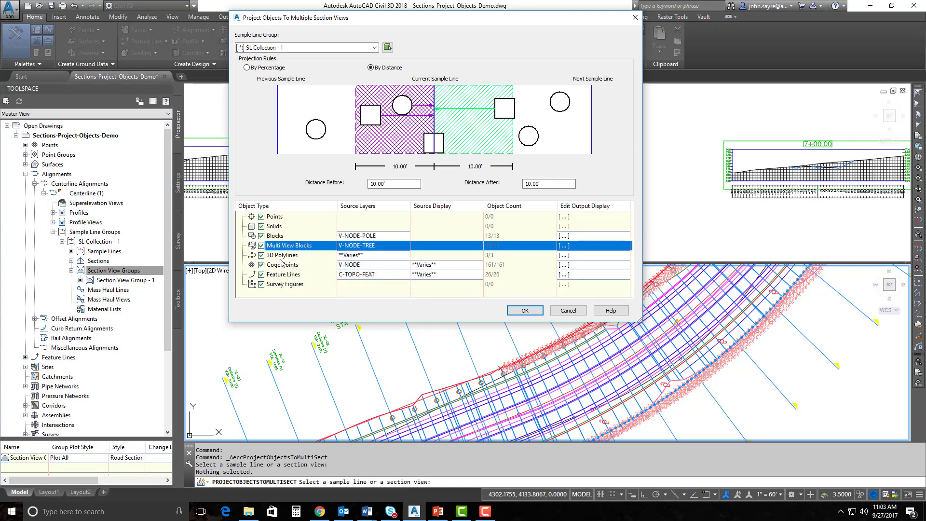
{"action": "left_click", "coordinate": [288, 255]}
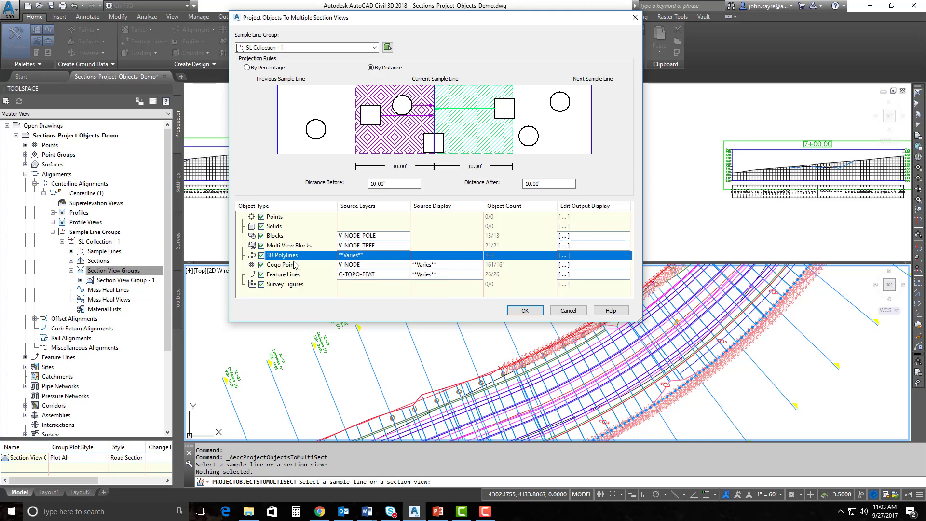
{"action": "left_click", "coordinate": [360, 255]}
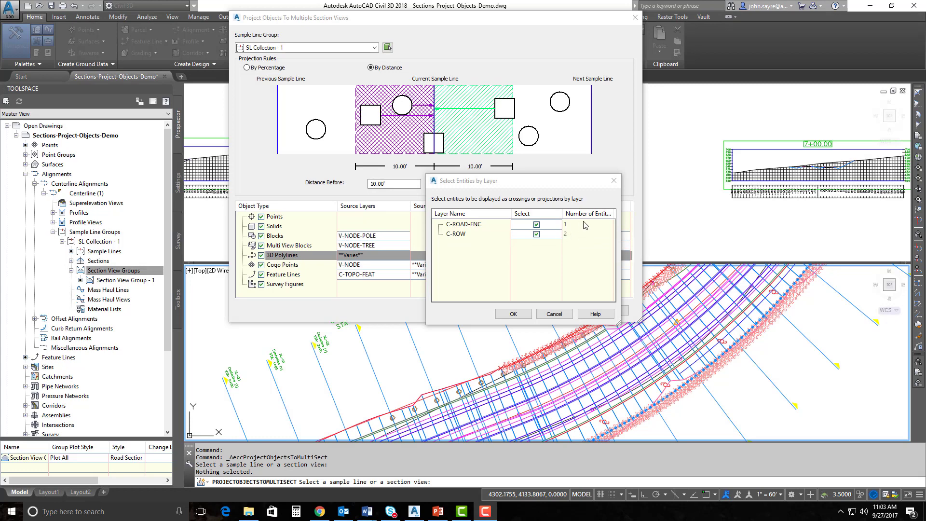
{"action": "left_click_drag", "start_coordinate": [620, 323], "coordinate": [710, 324]}
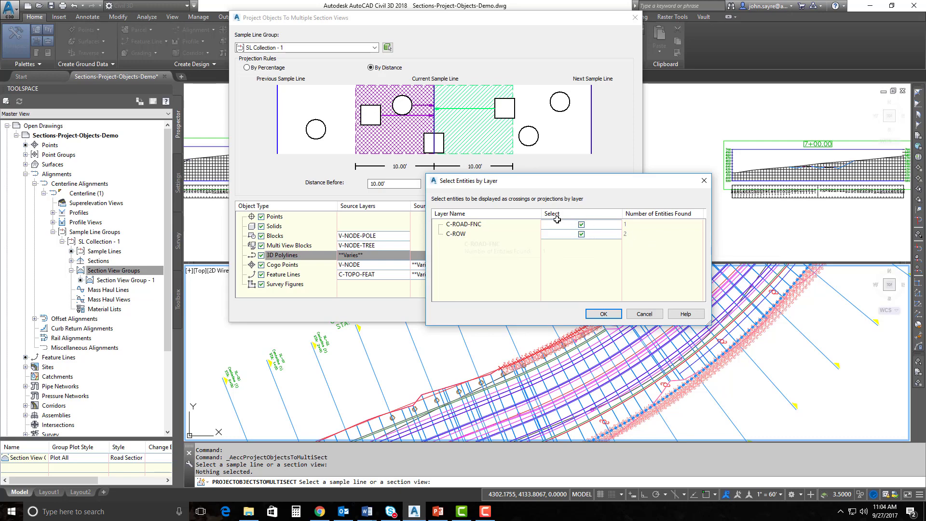
{"action": "left_click", "coordinate": [604, 314]}
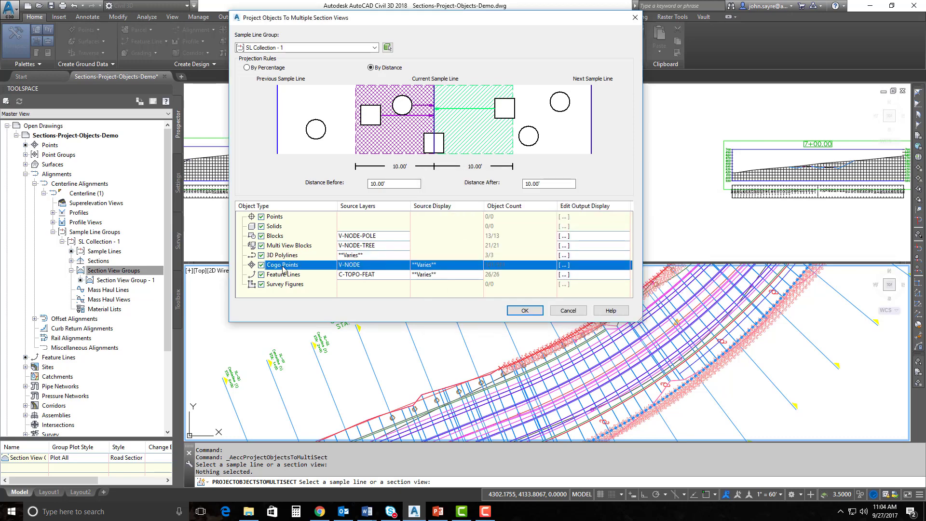
{"action": "left_click", "coordinate": [376, 264]}
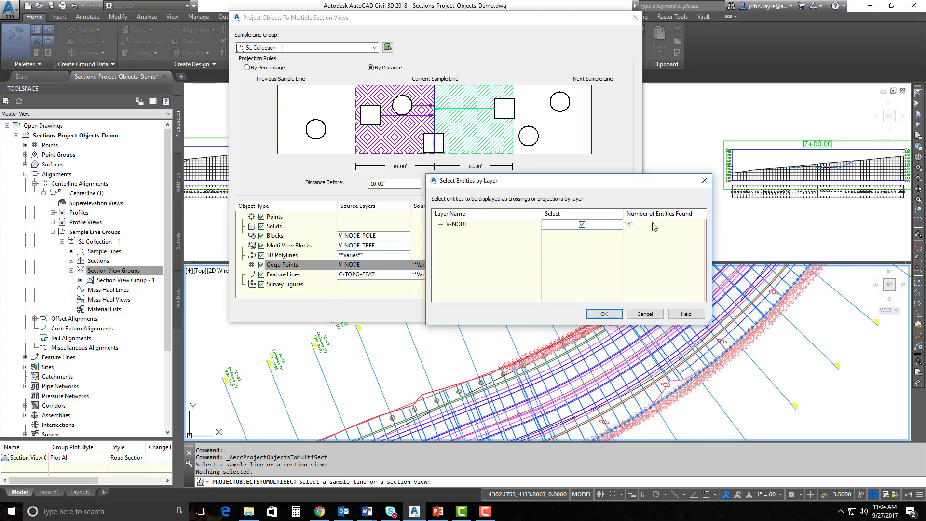
{"action": "left_click", "coordinate": [645, 314]}
{"action": "left_click", "coordinate": [425, 265]}
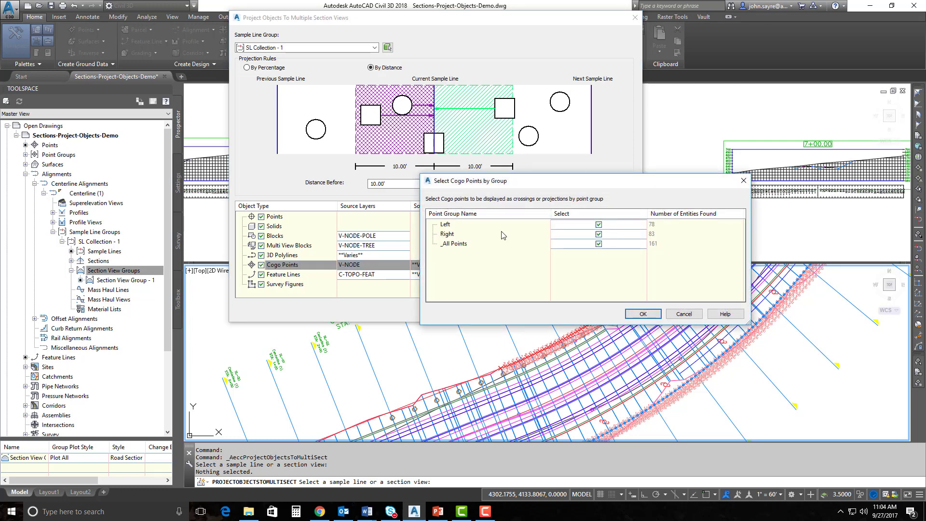
{"action": "left_click_drag", "start_coordinate": [545, 185], "coordinate": [435, 87]}
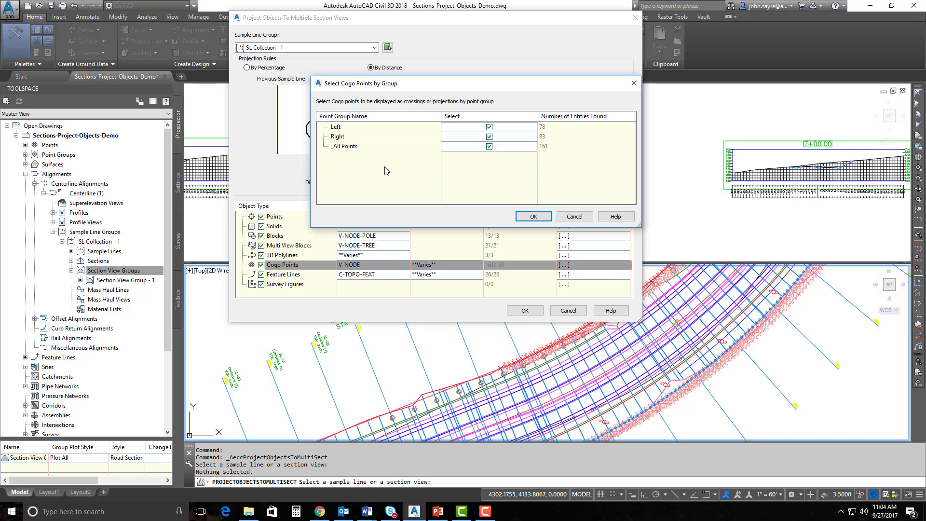
{"action": "left_click", "coordinate": [489, 137]}
{"action": "left_click", "coordinate": [489, 146]}
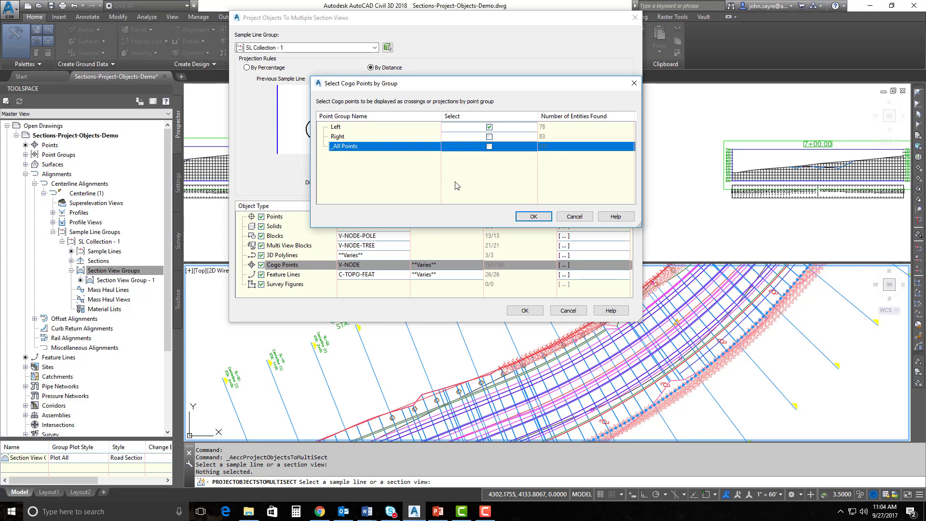
{"action": "left_click", "coordinate": [489, 137]}
{"action": "left_click", "coordinate": [490, 147]}
{"action": "left_click", "coordinate": [564, 217]}
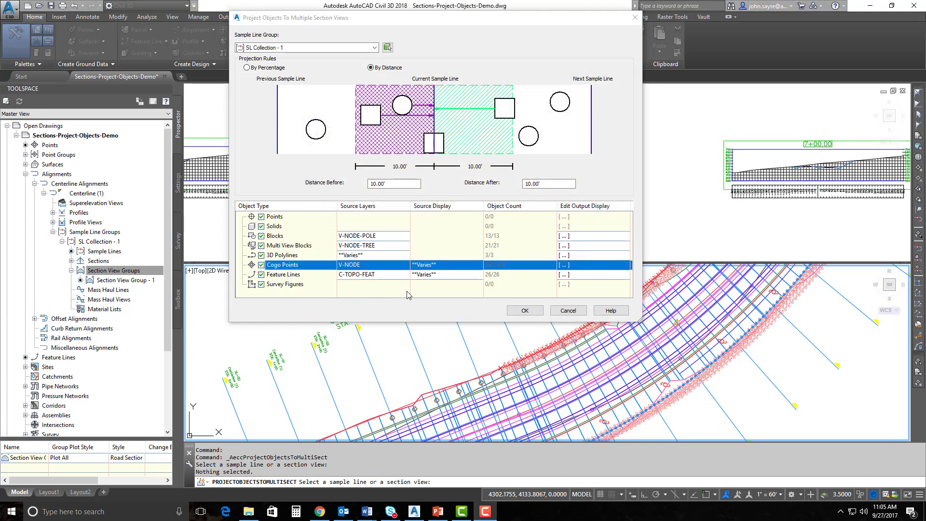
{"action": "double_click", "coordinate": [364, 275]}
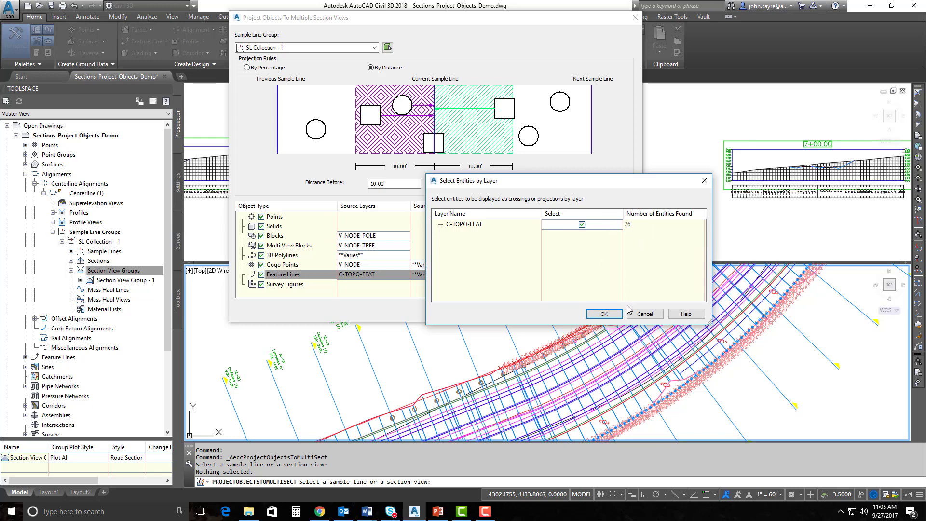
{"action": "left_click", "coordinate": [648, 314]}
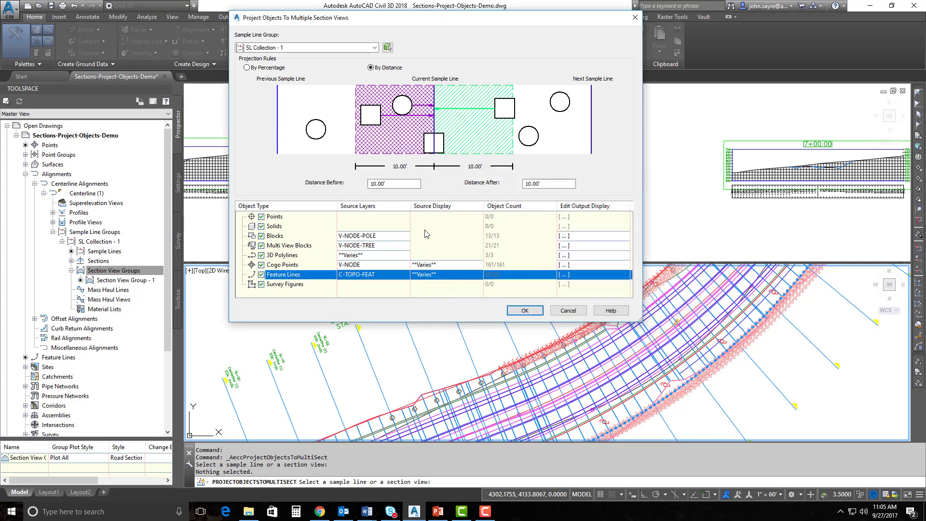
{"action": "left_click", "coordinate": [434, 275]}
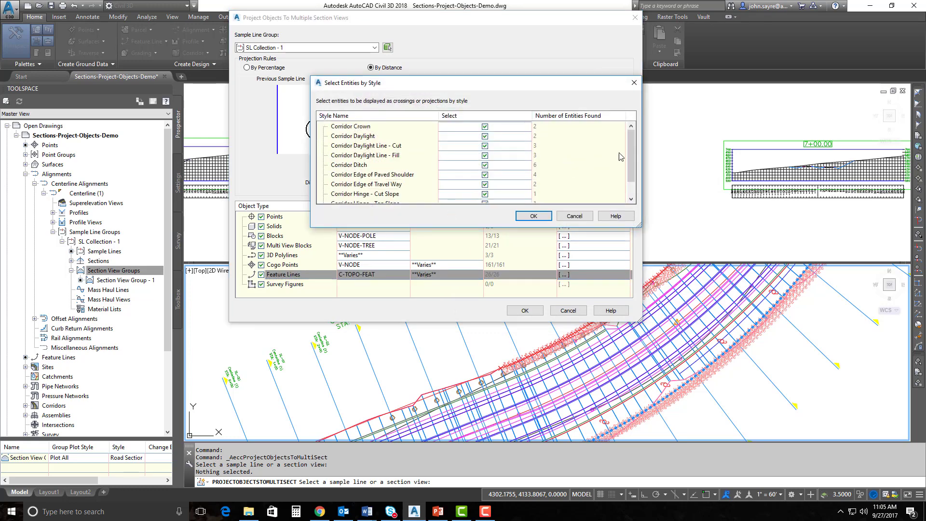
{"action": "mouse_move", "coordinate": [633, 143]}
{"action": "left_mouse_down"}
{"action": "mouse_move", "coordinate": [633, 164]}
{"action": "mouse_move", "coordinate": [633, 136]}
{"action": "left_mouse_up"}
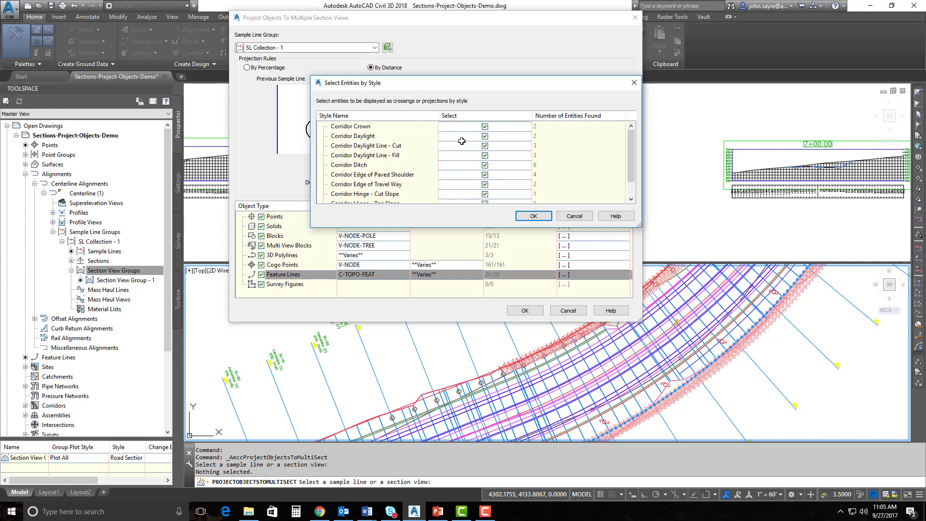
{"action": "left_click", "coordinate": [485, 127]}
{"action": "left_click", "coordinate": [485, 136]}
{"action": "left_click", "coordinate": [485, 145]}
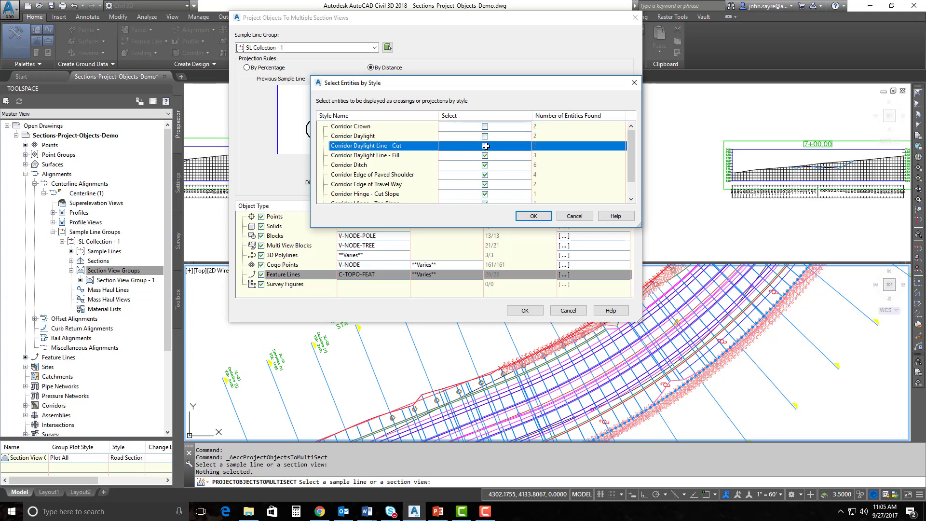
{"action": "left_click", "coordinate": [485, 146]}
{"action": "left_click", "coordinate": [485, 136]}
{"action": "left_click", "coordinate": [485, 127]}
{"action": "scroll", "coordinate": [634, 156], "scroll_direction": "down", "scroll_amount": 1}
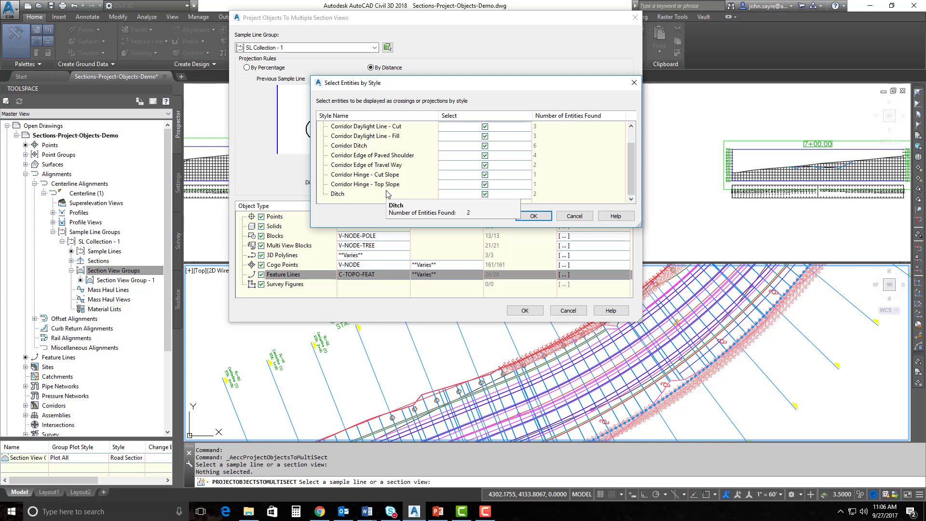
{"action": "left_click", "coordinate": [575, 217]}
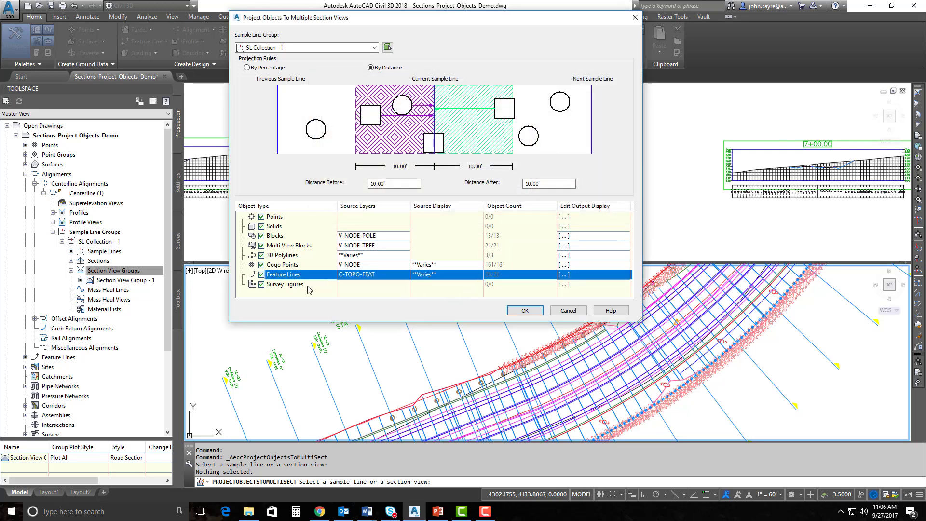
Uncheck Points, Solids, Multi View Blocks, 3D Polylines, Cogo Points, Feature Lines and Survey Figures
{"action": "left_click", "coordinate": [291, 286]}
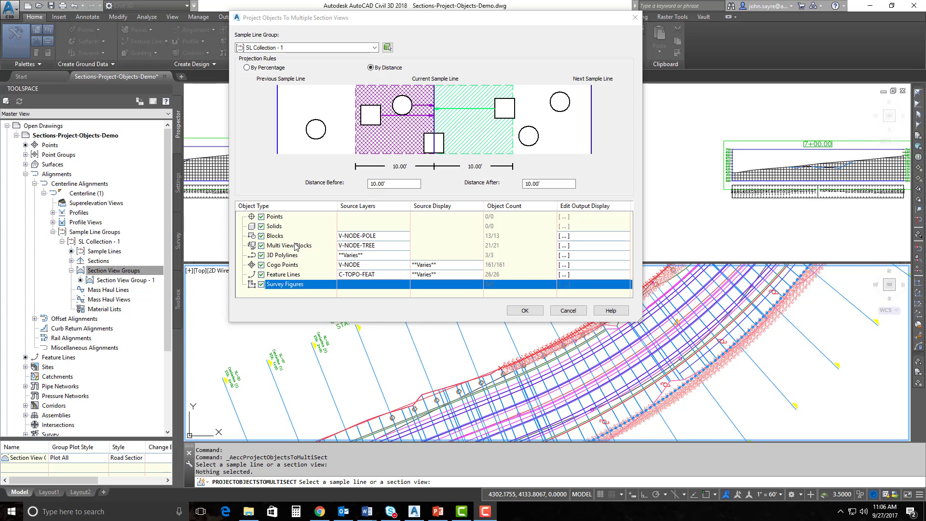
{"action": "left_click", "coordinate": [262, 217]}
{"action": "left_click", "coordinate": [261, 227]}
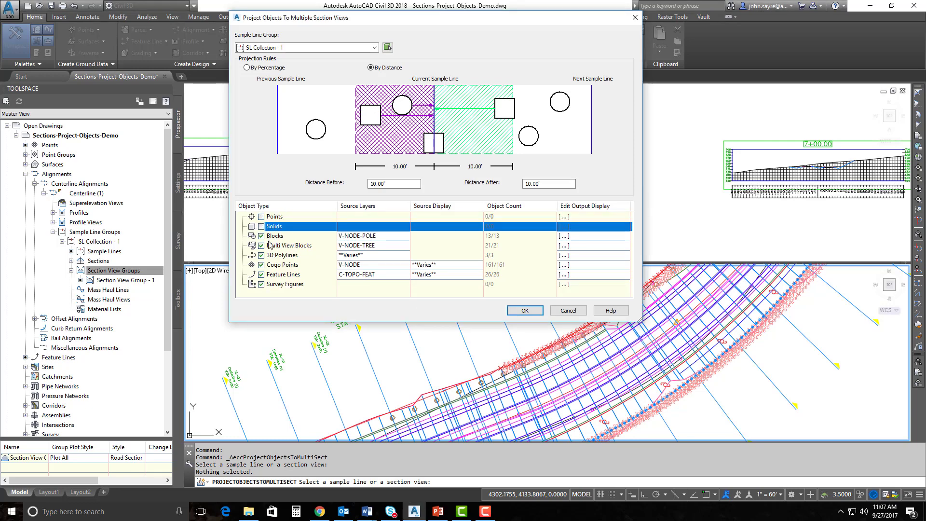
{"action": "left_click", "coordinate": [261, 246]}
{"action": "left_click", "coordinate": [261, 256]}
{"action": "left_click", "coordinate": [262, 265]}
{"action": "left_click", "coordinate": [261, 275]}
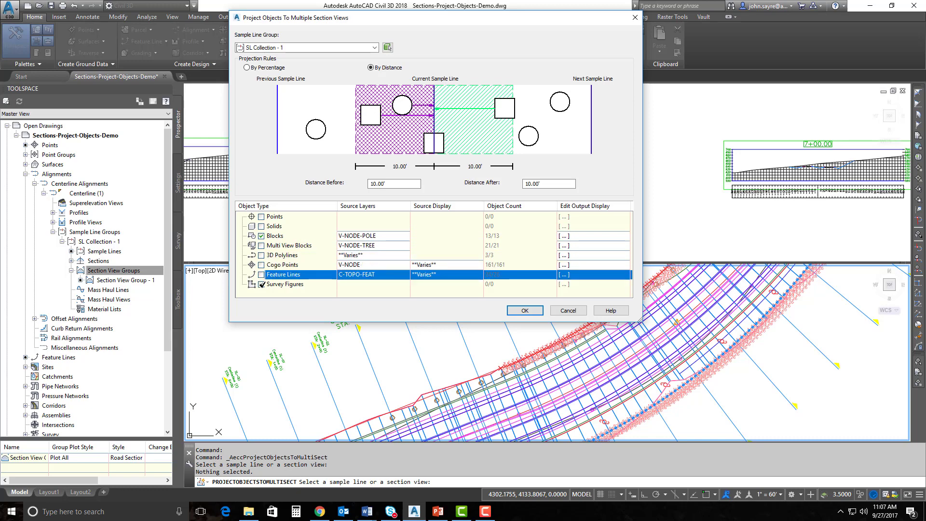
{"action": "left_click", "coordinate": [261, 284]}
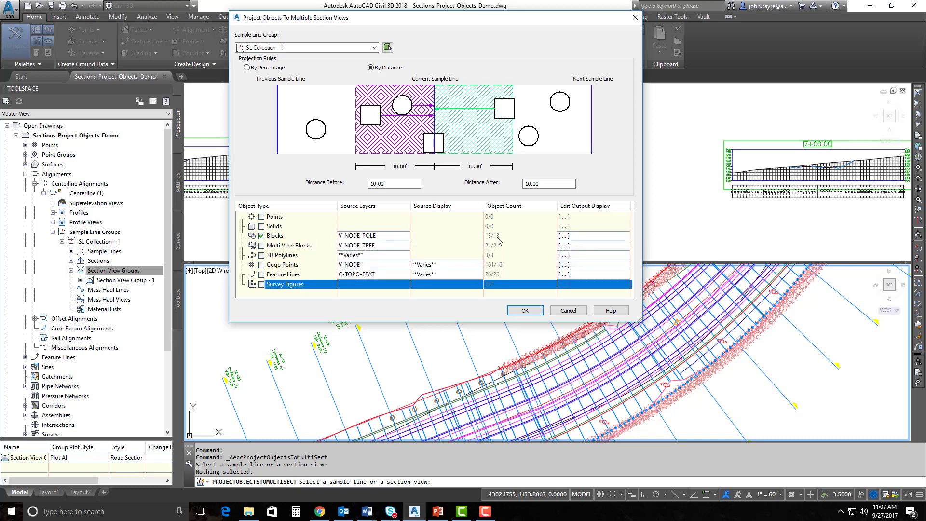
Keep V-NODE-POLE as the Blocks layer and open the Blocks output display options
{"action": "left_click", "coordinate": [372, 236]}
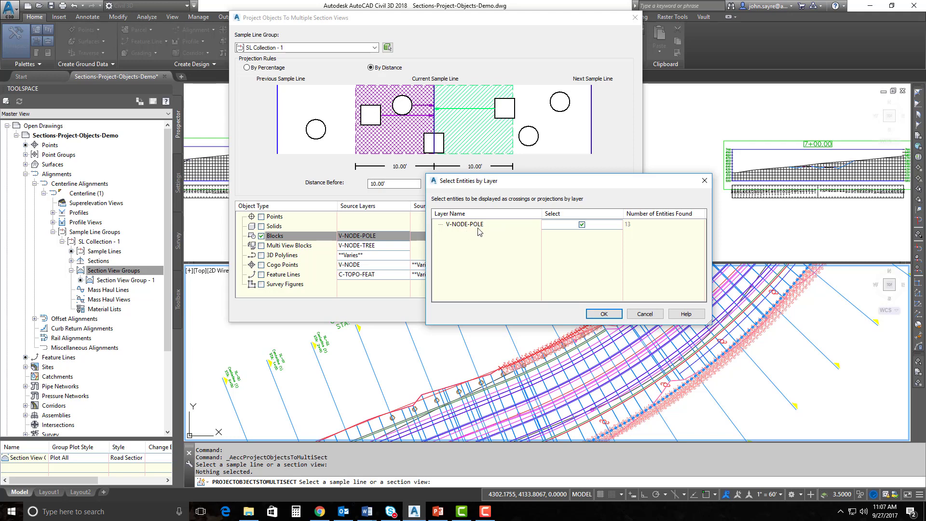
{"action": "left_click", "coordinate": [604, 314]}
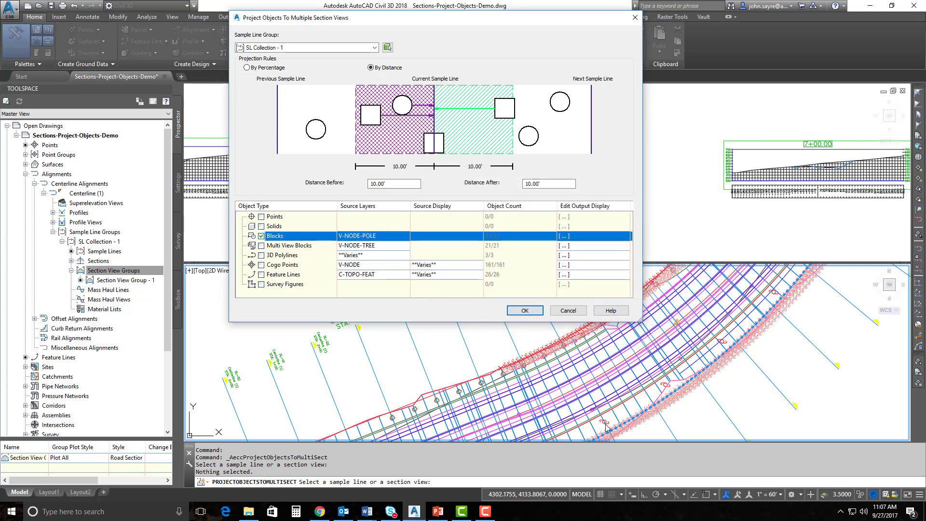
{"action": "left_click", "coordinate": [563, 236]}
{"action": "left_click_drag", "start_coordinate": [517, 173], "coordinate": [541, 134]}
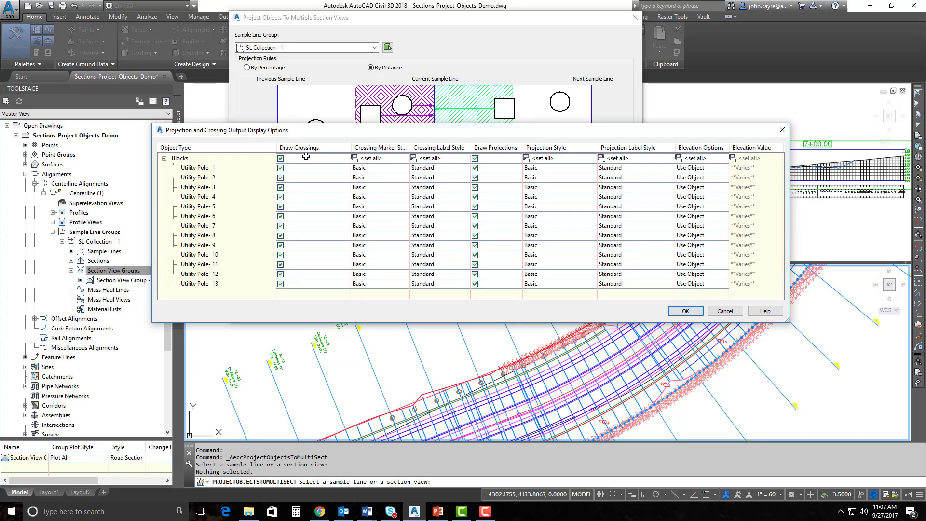
Set the Utility Pole crossing marker style for all 13 poles
{"action": "double_click", "coordinate": [410, 147]}
{"action": "left_click", "coordinate": [365, 158]}
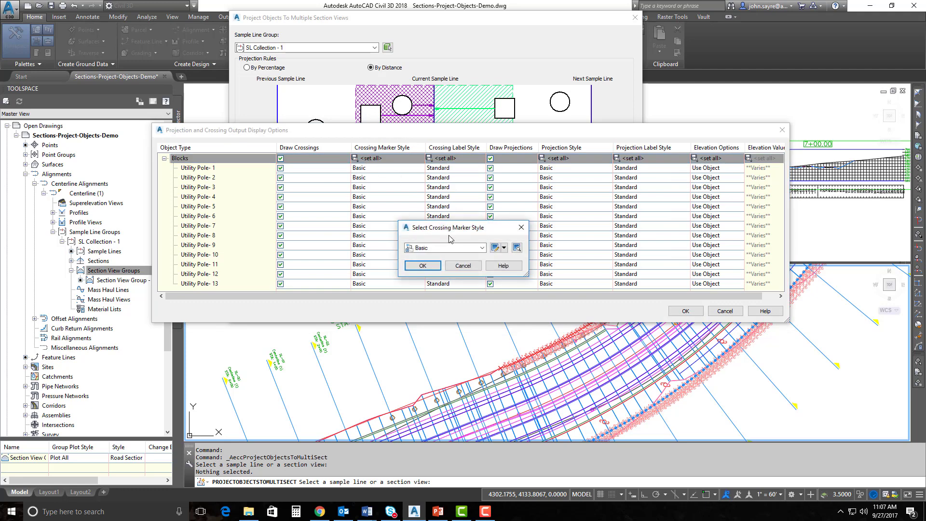
{"action": "left_click", "coordinate": [481, 248]}
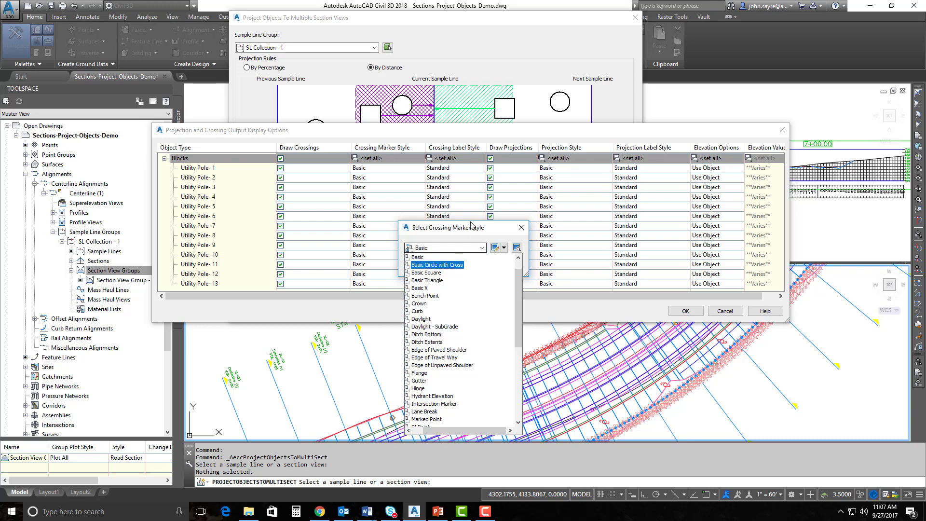
{"action": "left_click", "coordinate": [483, 248]}
{"action": "left_click_drag", "start_coordinate": [519, 327], "coordinate": [523, 401]}
{"action": "left_click", "coordinate": [444, 424]}
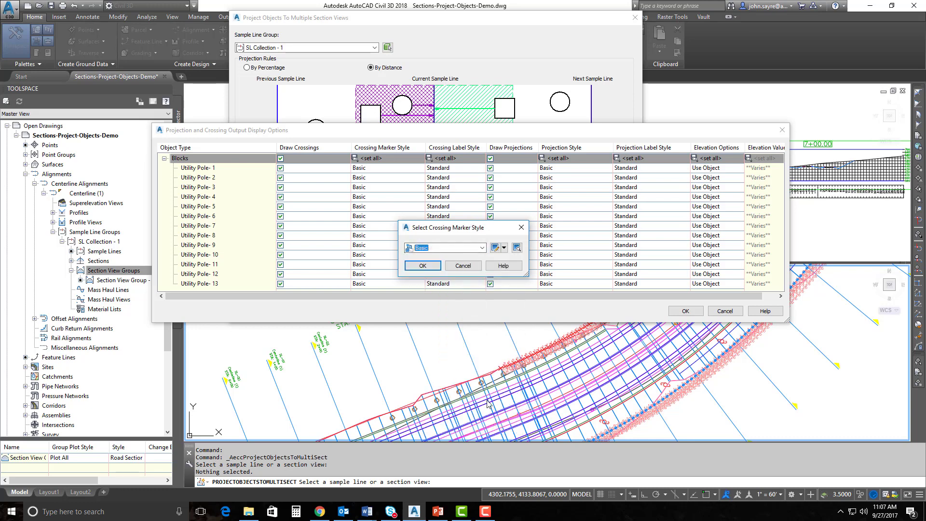
{"action": "left_click", "coordinate": [482, 249]}
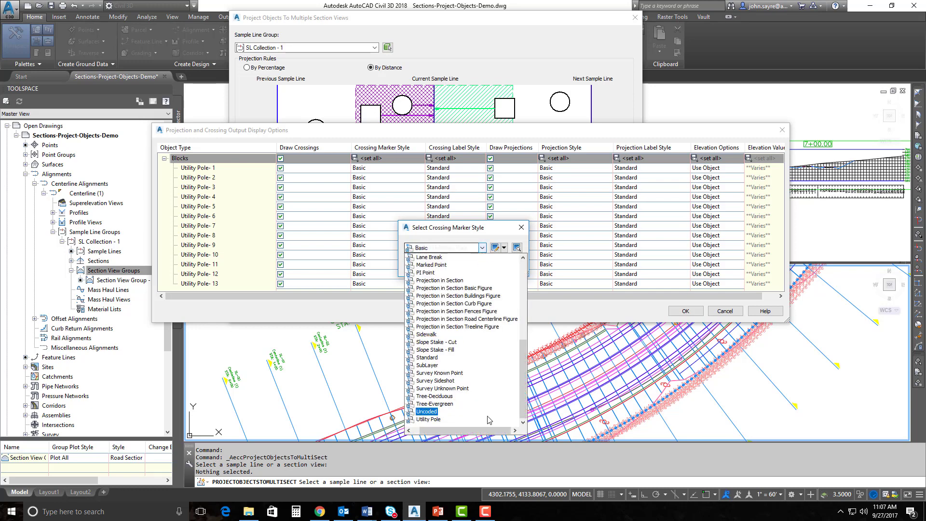
{"action": "left_click", "coordinate": [429, 420]}
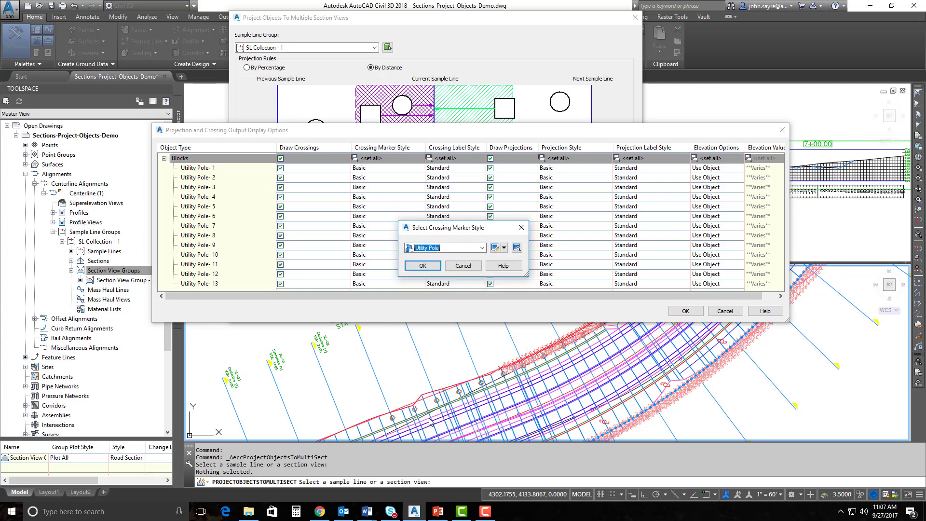
{"action": "left_click", "coordinate": [422, 266]}
Give all poles the Utility Pole crossing label style and turn off Draw Projections
{"action": "left_click", "coordinate": [455, 160]}
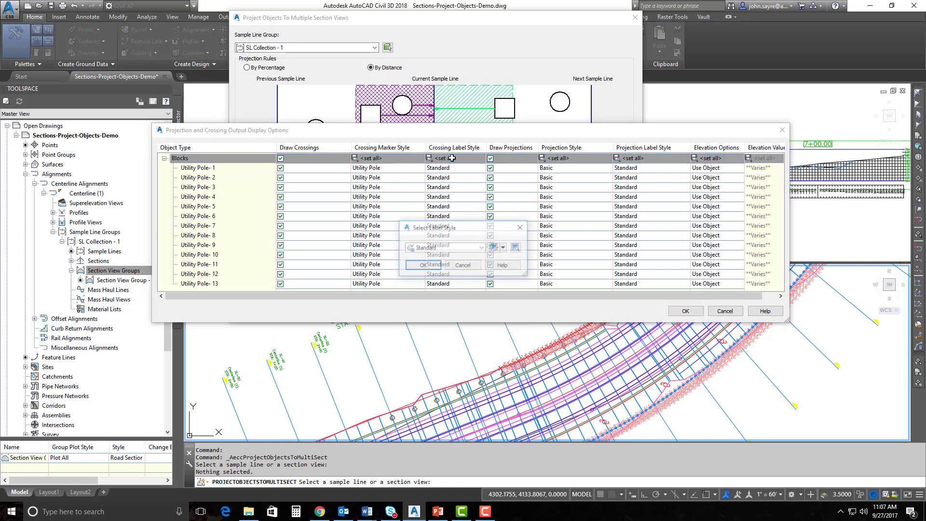
{"action": "left_click", "coordinate": [483, 248]}
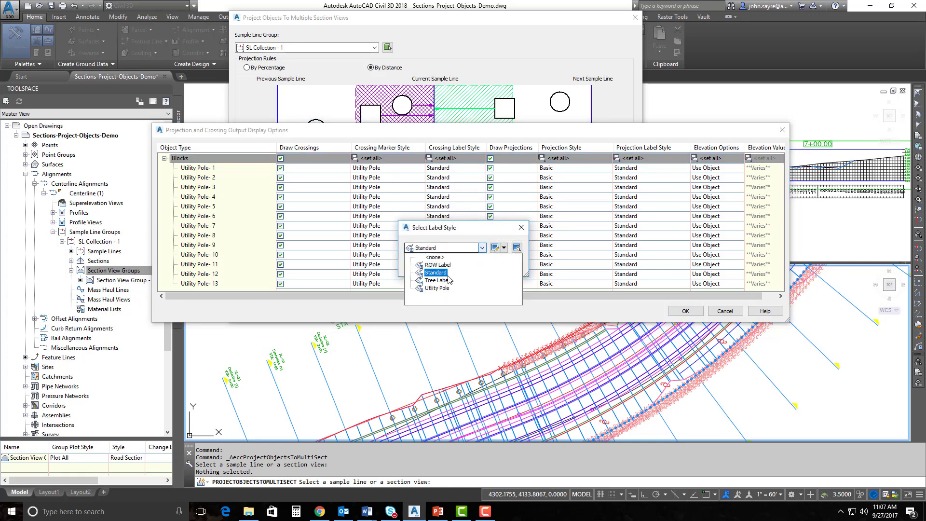
{"action": "left_click", "coordinate": [437, 288]}
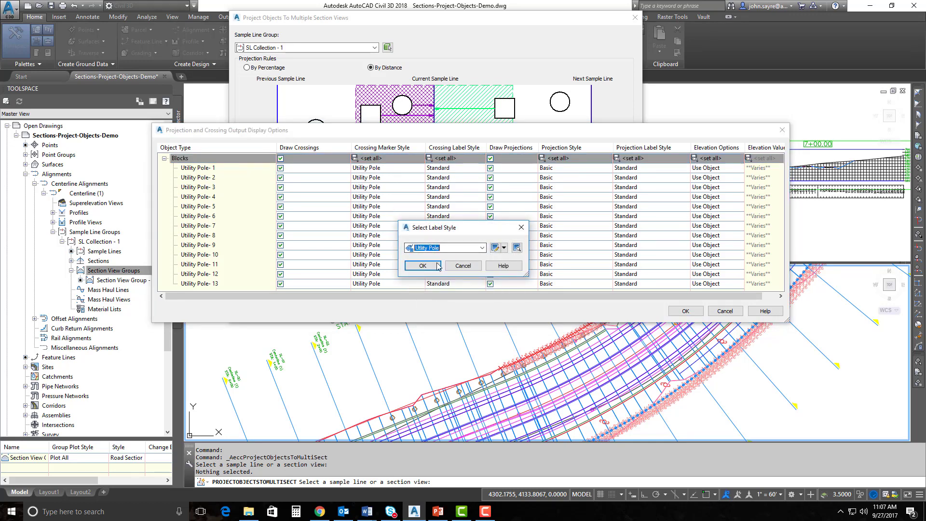
{"action": "left_click", "coordinate": [418, 265]}
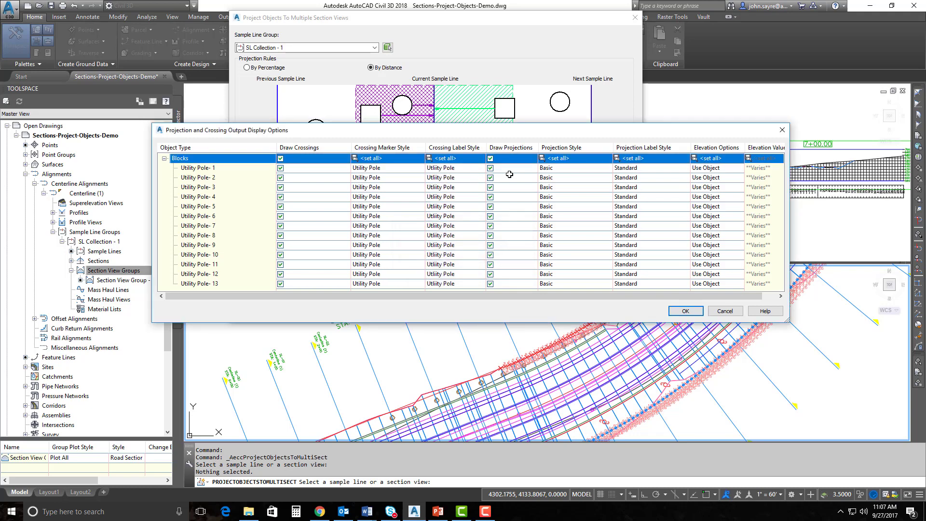
{"action": "left_click", "coordinate": [490, 158]}
Project the three poles and view the 7+00.00 section's Utility Pole crossing at Offset=90.000
{"action": "left_click", "coordinate": [685, 311]}
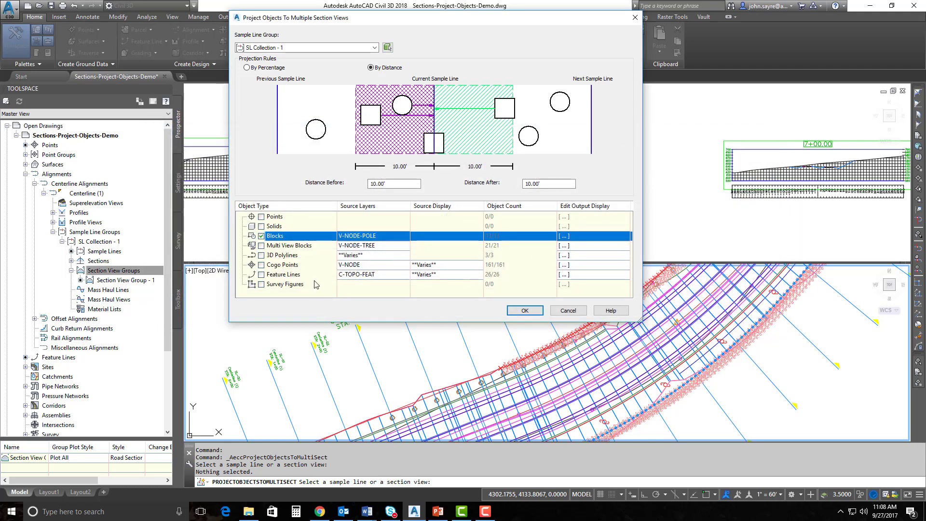
{"action": "left_click", "coordinate": [525, 310]}
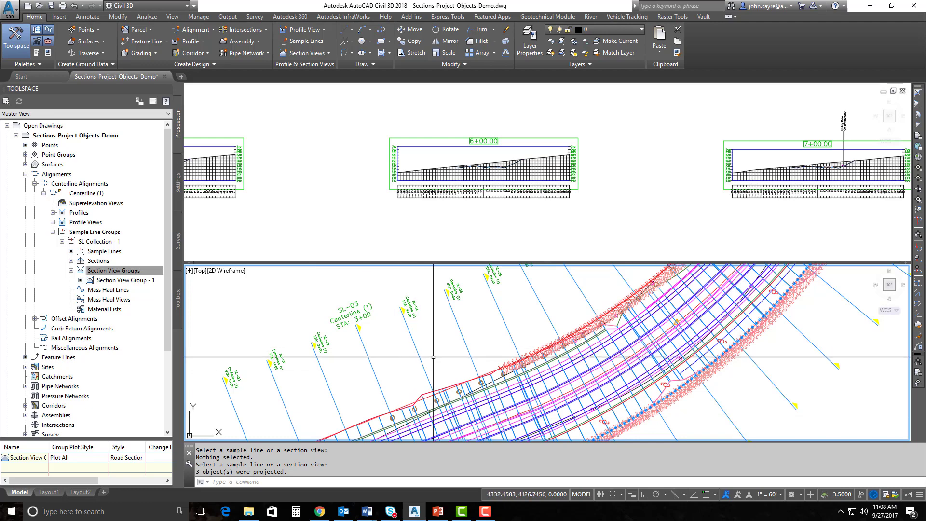
{"action": "middle_click_drag", "start_coordinate": [472, 364], "coordinate": [475, 302]}
{"action": "scroll", "coordinate": [475, 302], "scroll_direction": "down", "scroll_amount": 2}
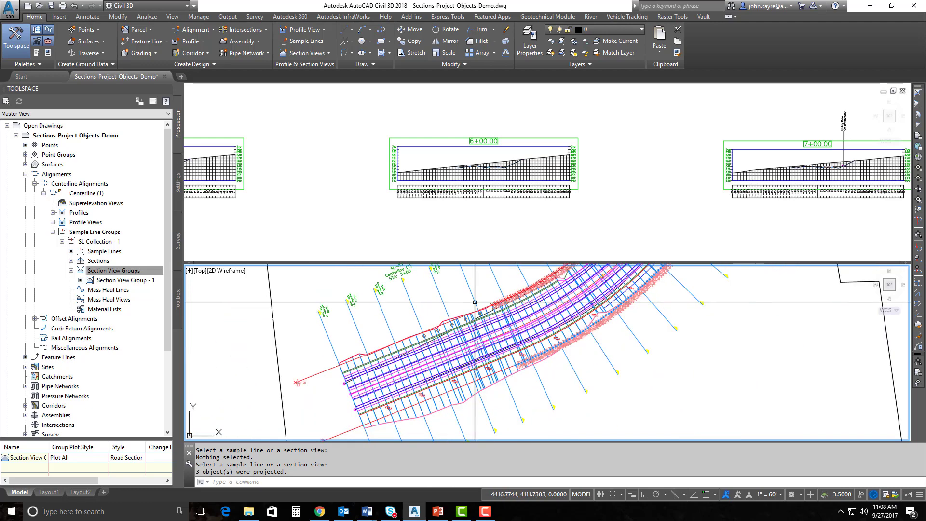
{"action": "left_click", "coordinate": [558, 200]}
{"action": "middle_click_drag", "start_coordinate": [663, 198], "coordinate": [478, 215]}
{"action": "scroll", "coordinate": [674, 185], "scroll_direction": "up", "scroll_amount": 4}
{"action": "middle_click_drag", "start_coordinate": [675, 185], "coordinate": [538, 217]}
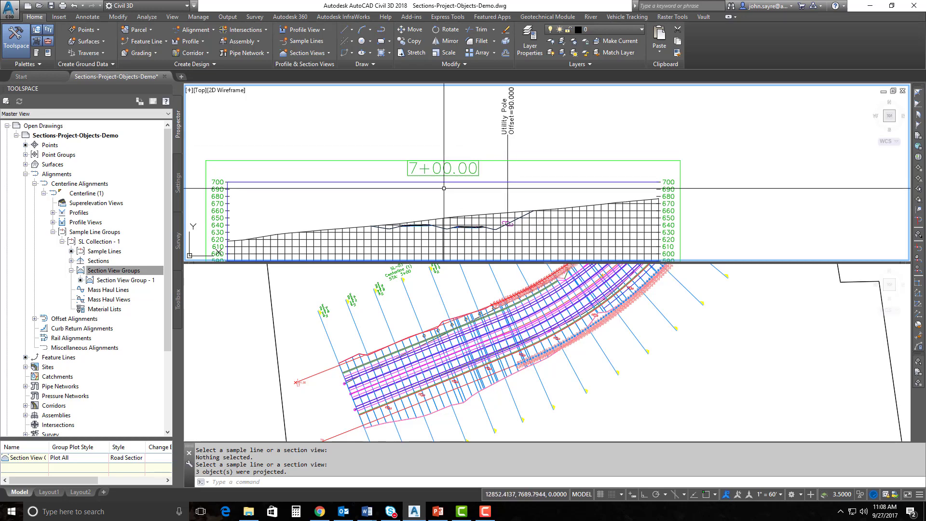
{"action": "left_click", "coordinate": [504, 285]}
{"action": "middle_click_drag", "start_coordinate": [504, 285], "coordinate": [454, 371]}
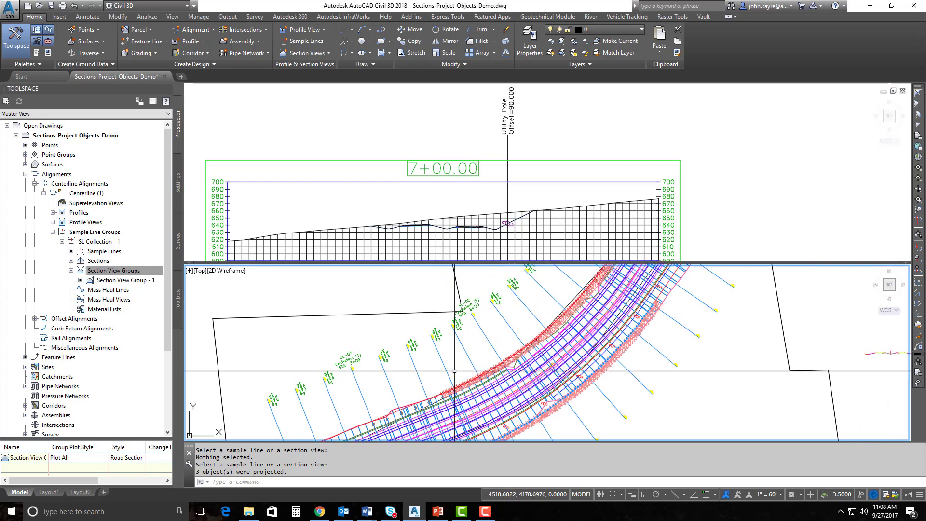
{"action": "scroll", "coordinate": [454, 371], "scroll_direction": "up", "scroll_amount": 6}
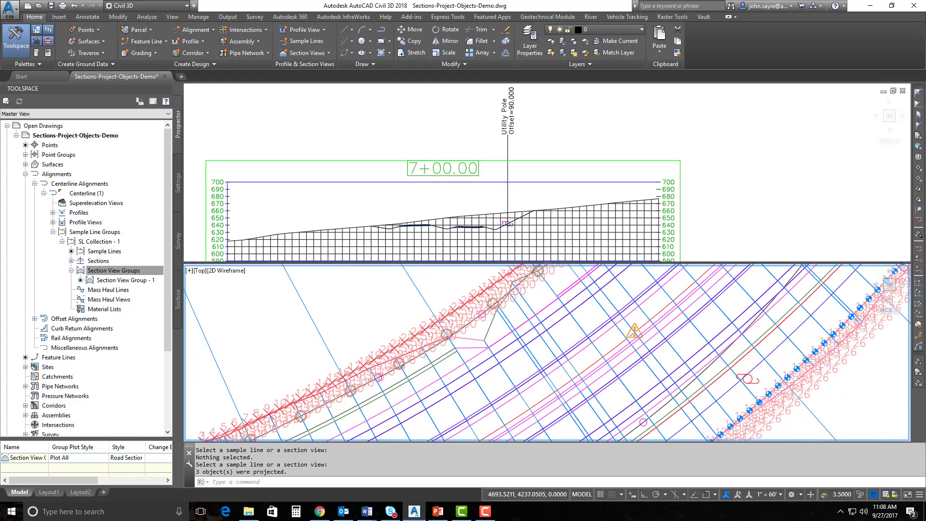
{"action": "scroll", "coordinate": [405, 312], "scroll_direction": "down", "scroll_amount": 5}
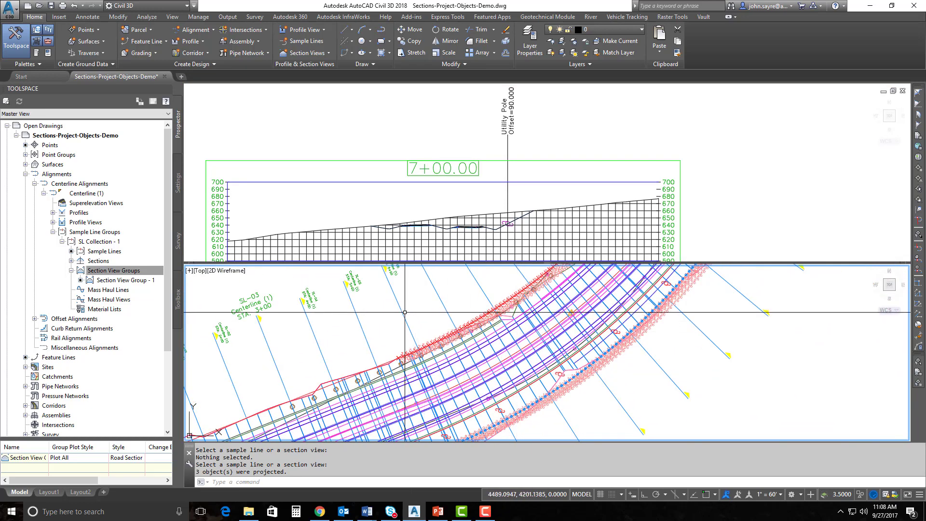
{"action": "middle_click_drag", "start_coordinate": [422, 295], "coordinate": [421, 322]}
{"action": "left_click", "coordinate": [432, 310]}
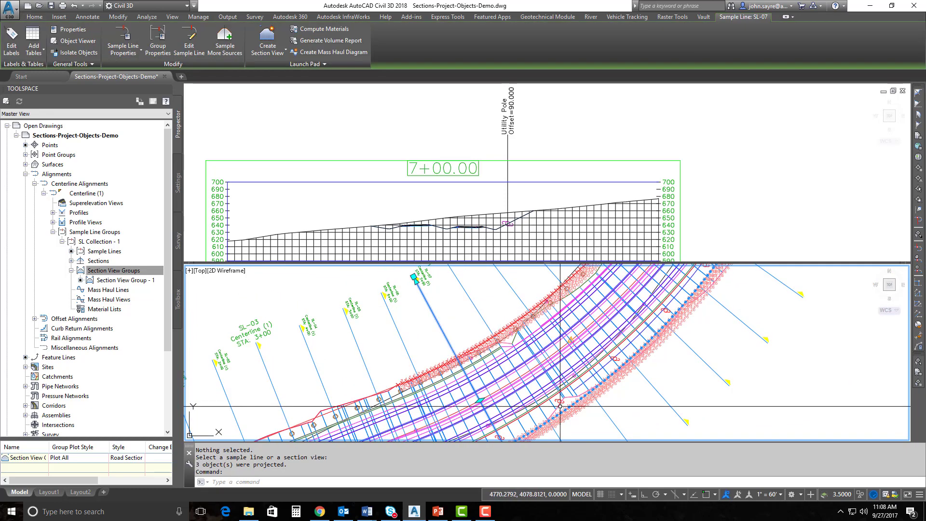
{"action": "scroll", "coordinate": [561, 406], "scroll_direction": "up", "scroll_amount": 2}
{"action": "scroll", "coordinate": [453, 341], "scroll_direction": "up", "scroll_amount": 2}
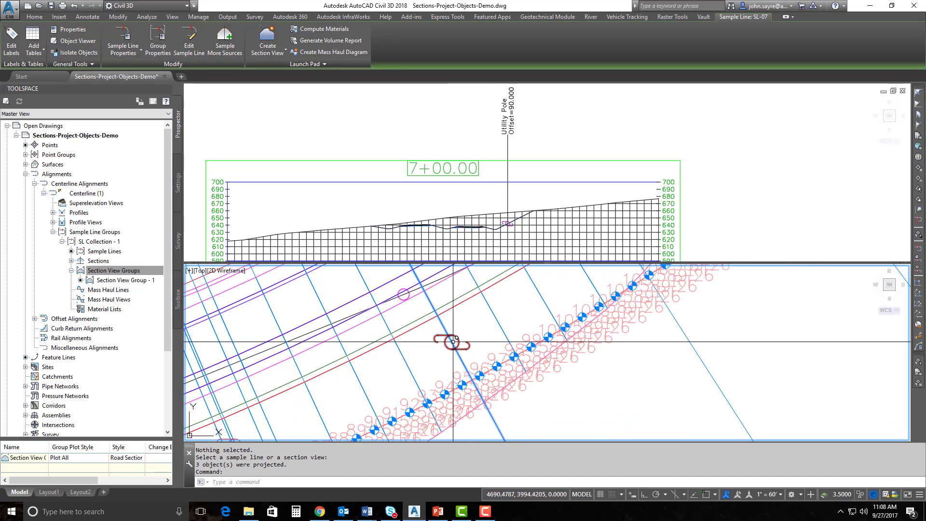
{"action": "scroll", "coordinate": [453, 341], "scroll_direction": "down", "scroll_amount": 3}
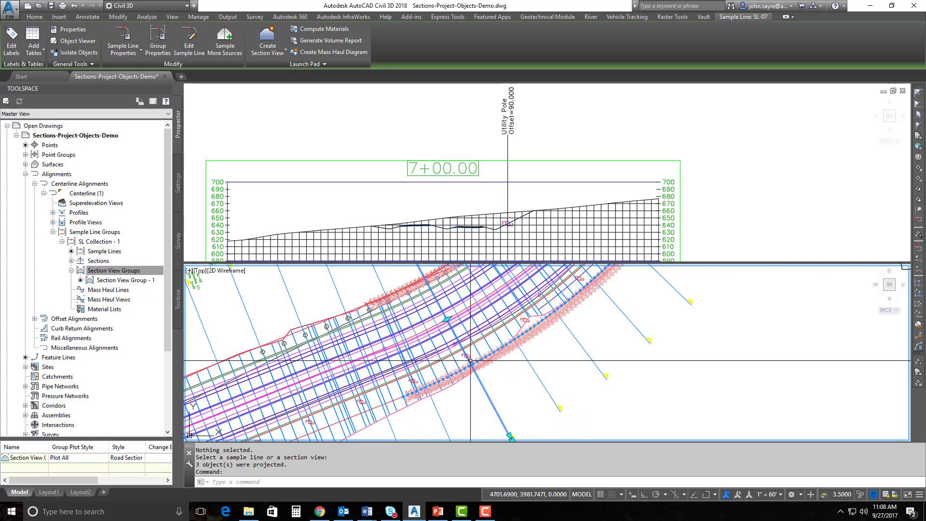
{"action": "key", "text": "Escape"}
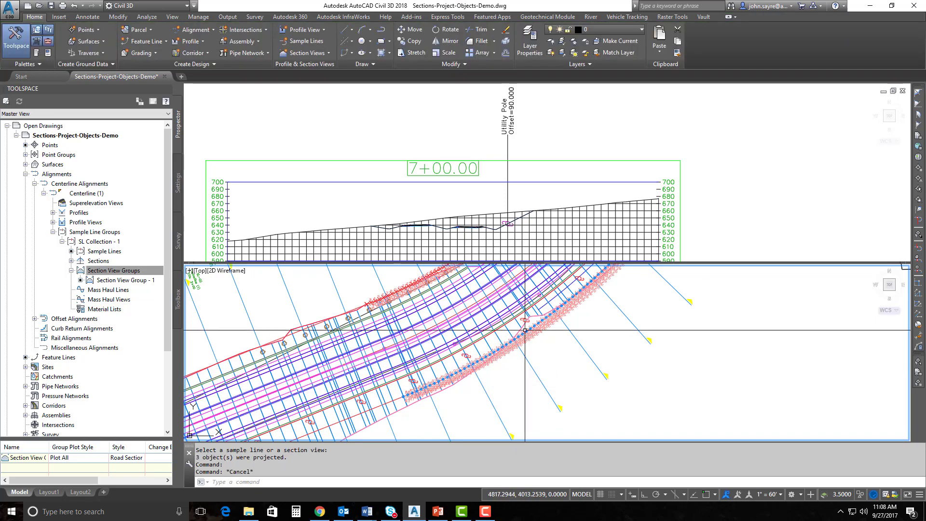
{"action": "left_click", "coordinate": [495, 223]}
{"action": "scroll", "coordinate": [495, 225], "scroll_direction": "up", "scroll_amount": 2}
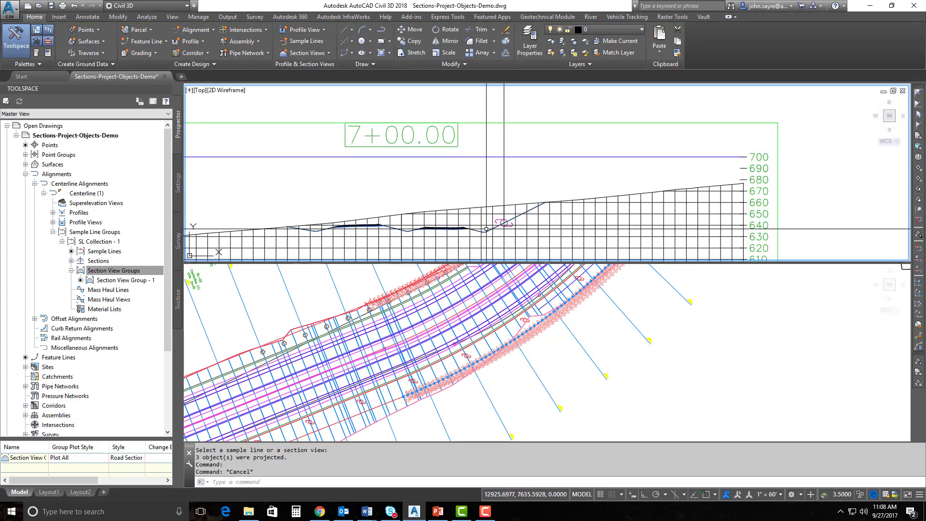
{"action": "scroll", "coordinate": [487, 228], "scroll_direction": "down", "scroll_amount": 3}
{"action": "scroll", "coordinate": [531, 184], "scroll_direction": "up", "scroll_amount": 2}
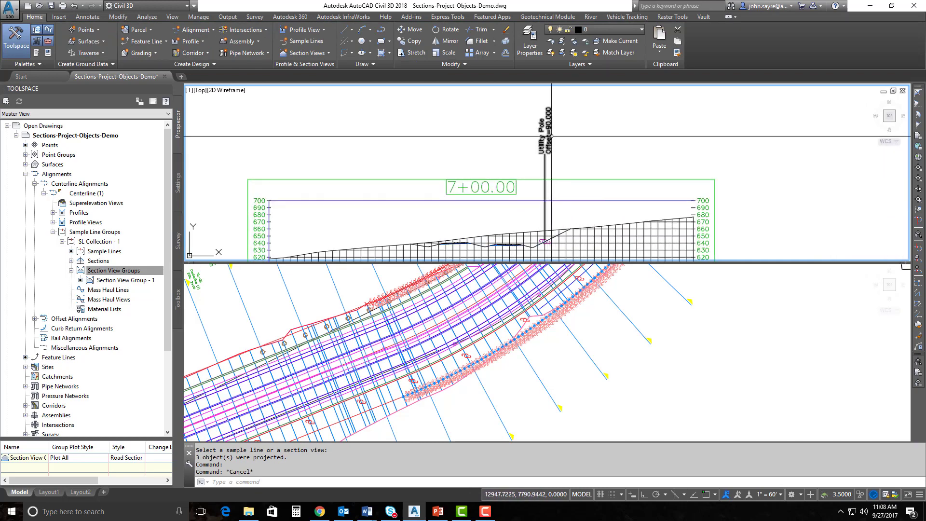
{"action": "middle_click_drag", "start_coordinate": [577, 206], "coordinate": [571, 179]}
{"action": "middle_click_drag", "start_coordinate": [502, 208], "coordinate": [503, 186]}
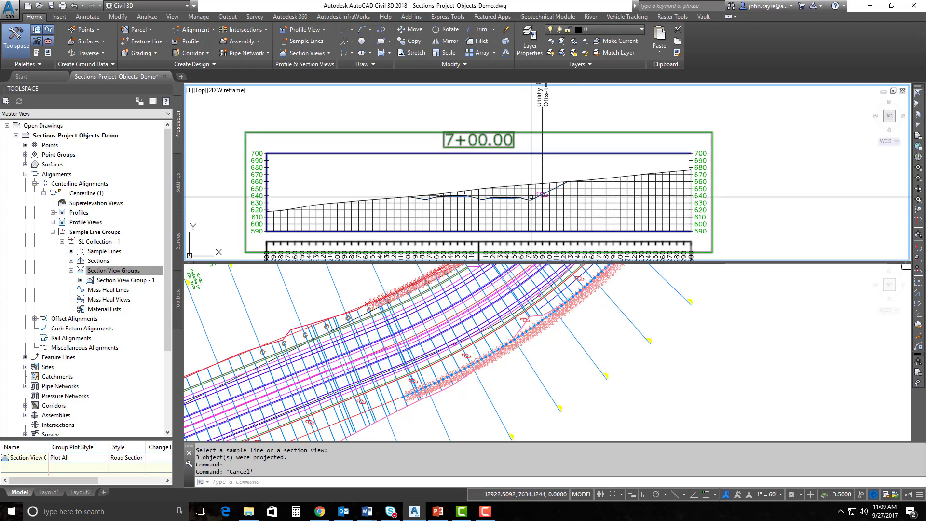
{"action": "scroll", "coordinate": [542, 189], "scroll_direction": "up", "scroll_amount": 4}
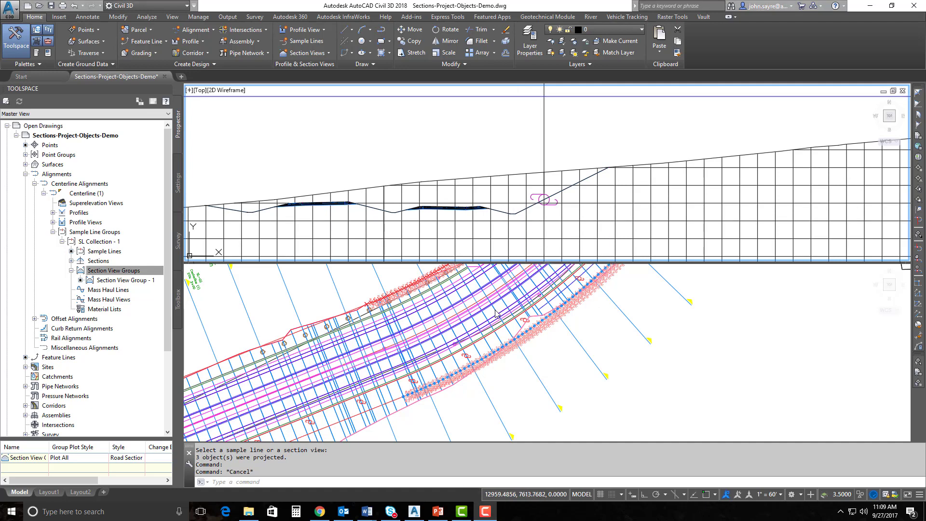
Launch Project Objects To Multiple Section Views from the Section Views menu and pick an SL Collection - 1 sample line
{"action": "scroll", "coordinate": [466, 191], "scroll_direction": "down", "scroll_amount": 5}
{"action": "scroll", "coordinate": [466, 192], "scroll_direction": "down", "scroll_amount": 4}
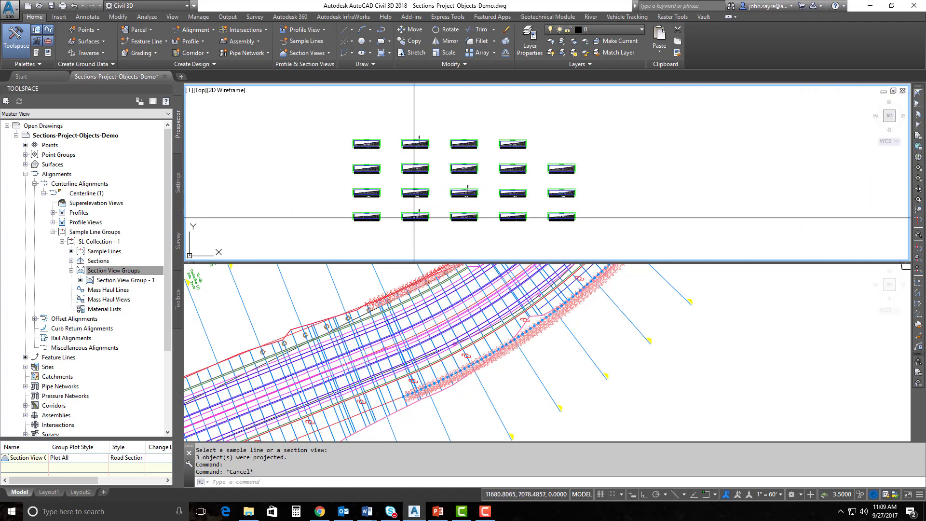
{"action": "middle_click_drag", "start_coordinate": [416, 217], "coordinate": [451, 220]}
{"action": "scroll", "coordinate": [459, 211], "scroll_direction": "up", "scroll_amount": 2}
{"action": "left_click", "coordinate": [372, 317]}
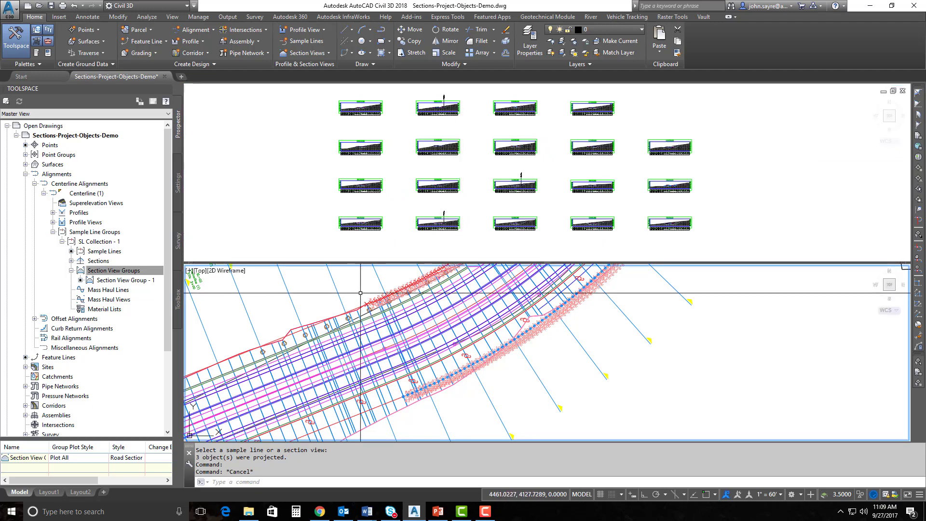
{"action": "scroll", "coordinate": [372, 309], "scroll_direction": "down", "scroll_amount": 4}
{"action": "middle_click_drag", "start_coordinate": [428, 344], "coordinate": [449, 353]}
{"action": "scroll", "coordinate": [473, 330], "scroll_direction": "down", "scroll_amount": 2}
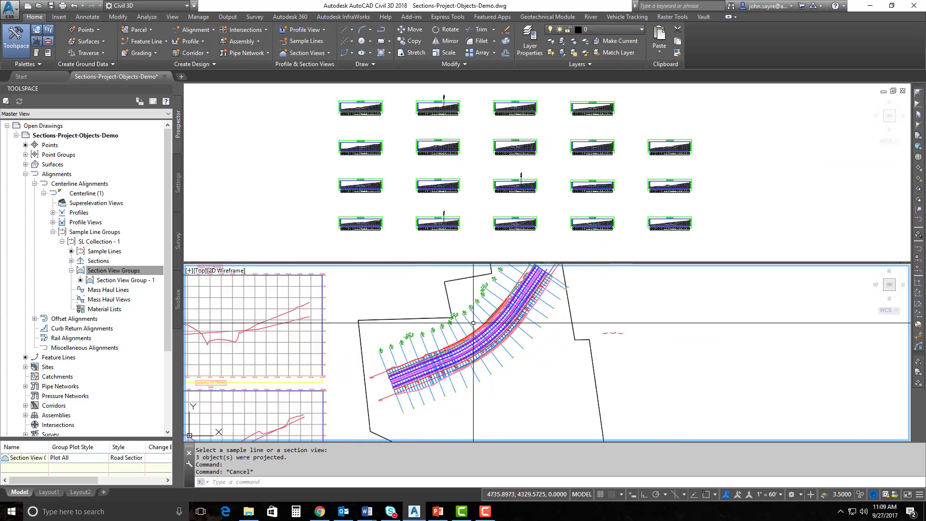
{"action": "middle_click_drag", "start_coordinate": [481, 315], "coordinate": [482, 338]}
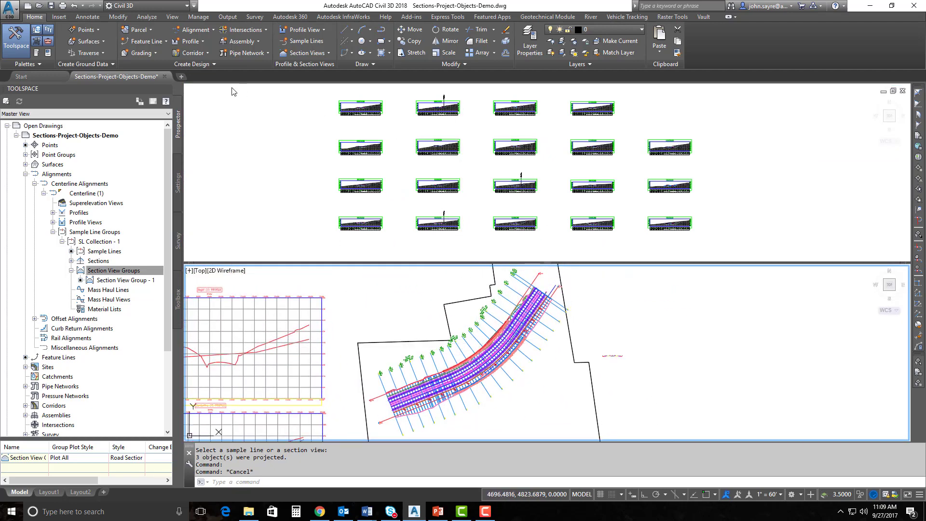
{"action": "left_click", "coordinate": [307, 53]}
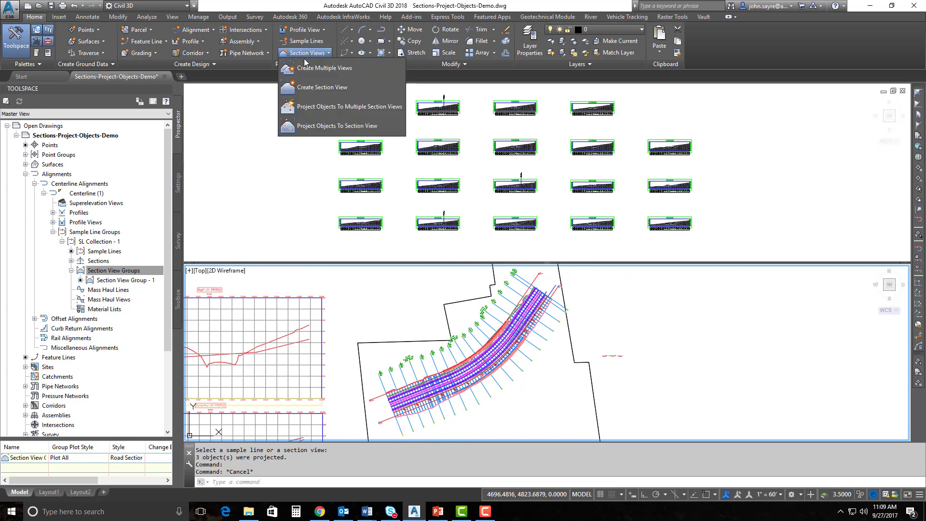
{"action": "left_click", "coordinate": [349, 106]}
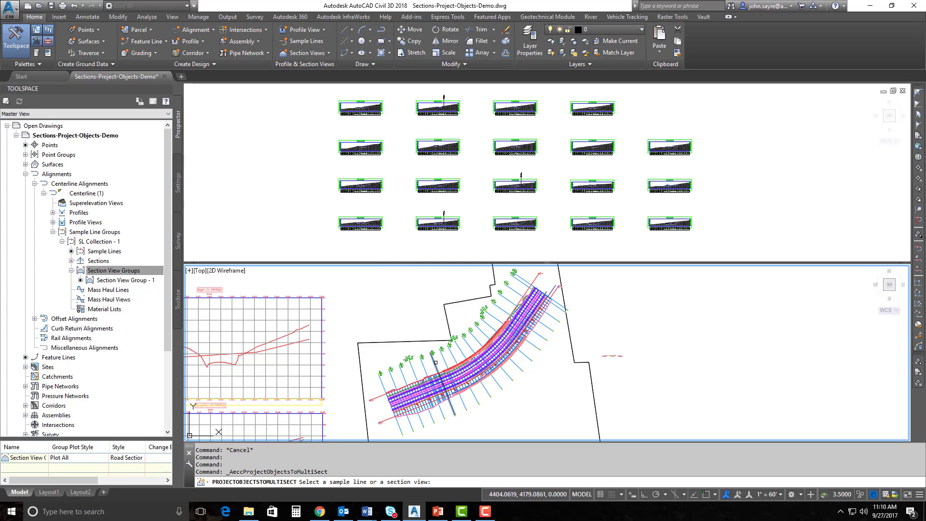
{"action": "left_click", "coordinate": [434, 368]}
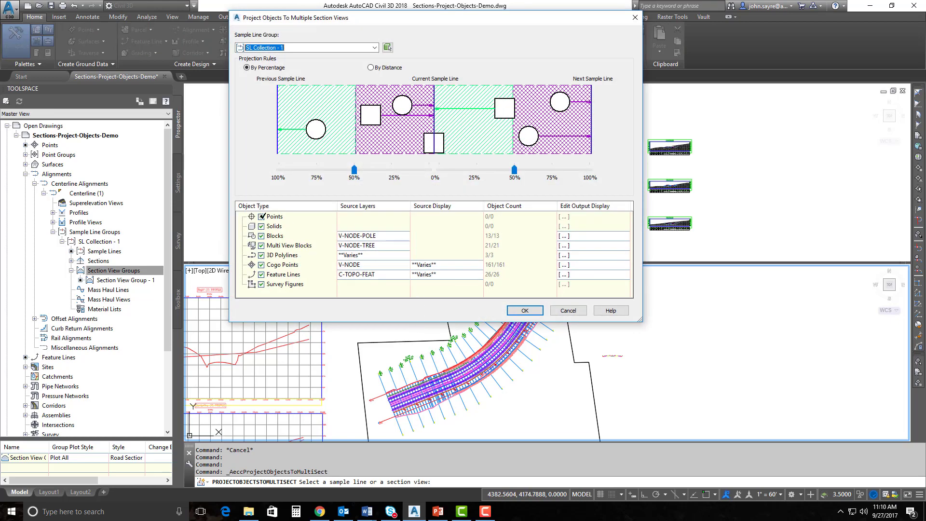
Uncheck Points, Solids, Blocks, 3D Polylines, Cogo Points, Feature Lines and Survey Figures, keeping Multi View Blocks on V-NODE-TREE
{"action": "left_click", "coordinate": [260, 216]}
{"action": "left_click", "coordinate": [261, 226]}
{"action": "left_click", "coordinate": [263, 236]}
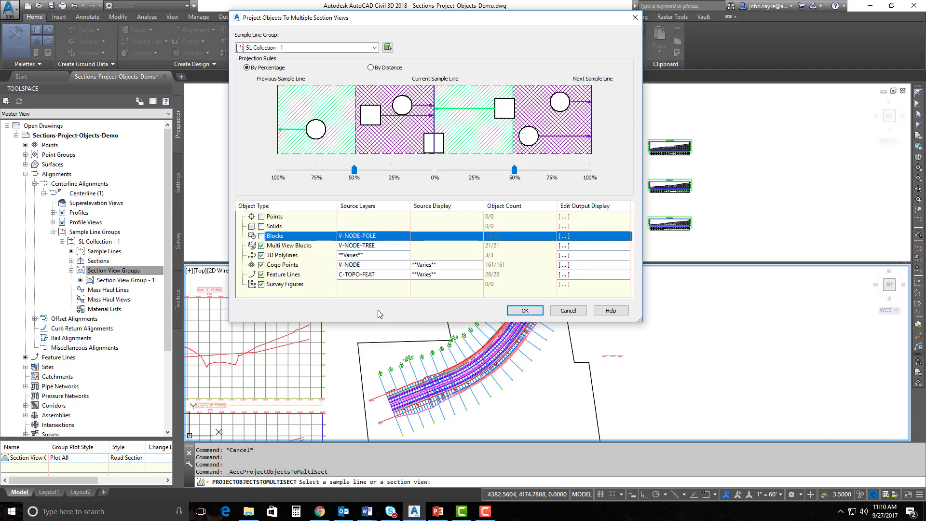
{"action": "left_click", "coordinate": [446, 420]}
{"action": "left_click", "coordinate": [261, 255]}
{"action": "left_click", "coordinate": [261, 265]}
{"action": "left_click", "coordinate": [261, 274]}
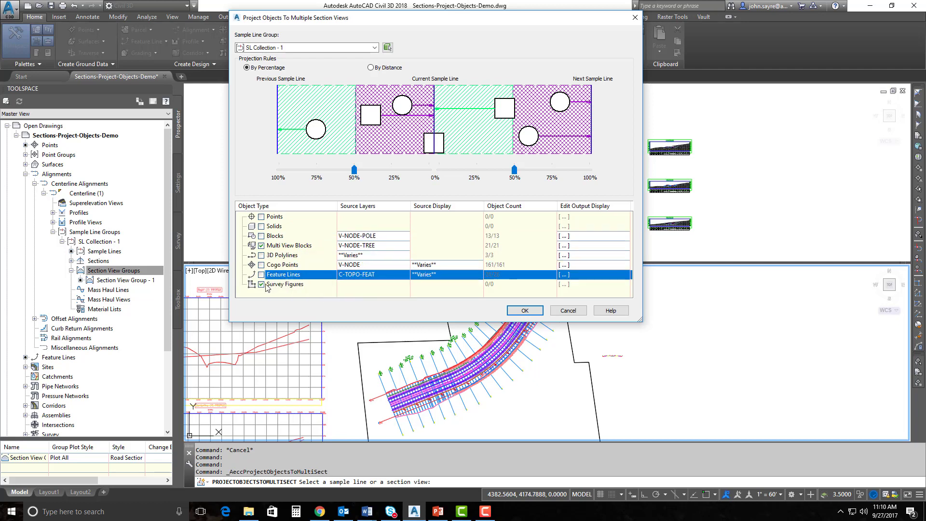
{"action": "left_click", "coordinate": [262, 284]}
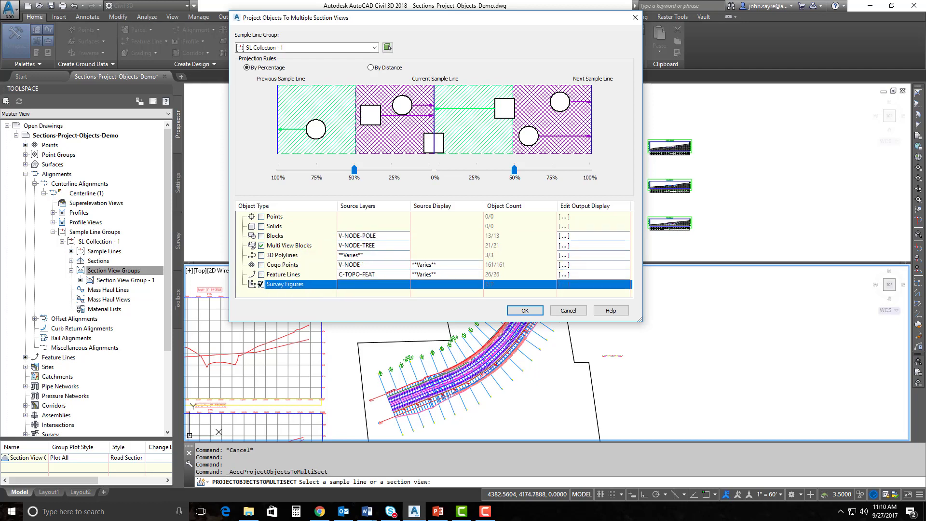
{"action": "left_click", "coordinate": [366, 246]}
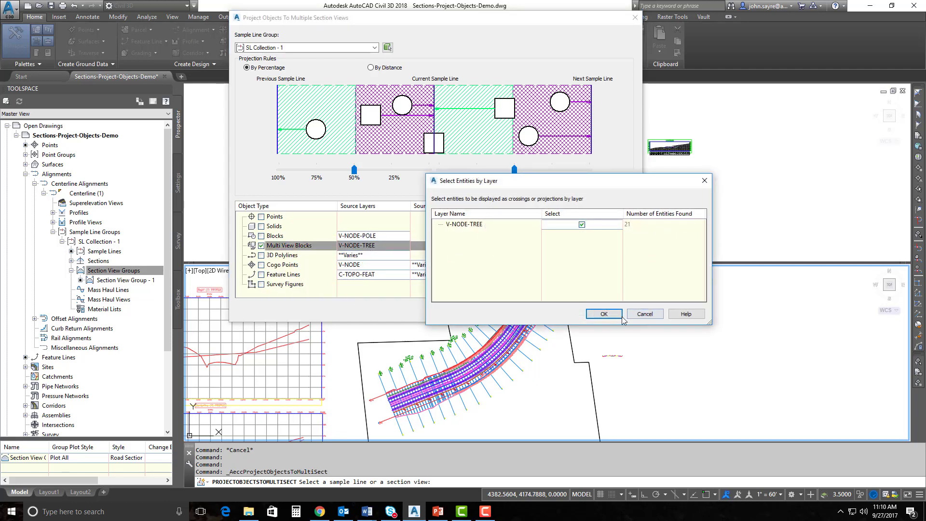
Confirm the V-NODE-TREE layer, turn off tree crossings and give every tree the Tree-Evergreen projection style
{"action": "left_click", "coordinate": [604, 314]}
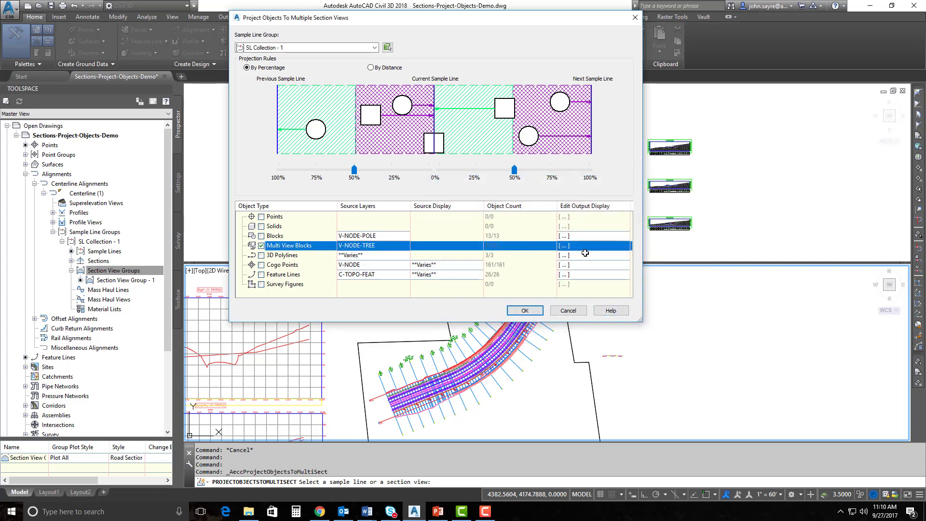
{"action": "left_click", "coordinate": [568, 248]}
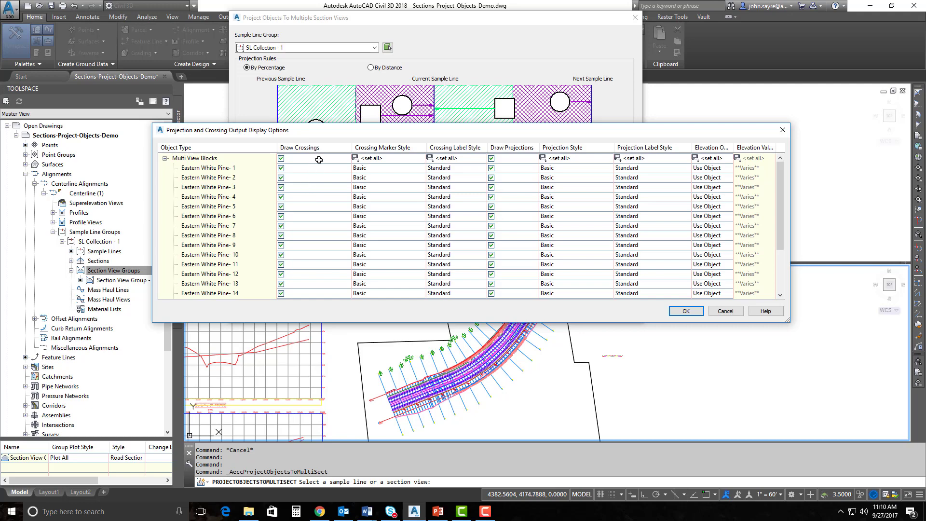
{"action": "left_click", "coordinate": [281, 159]}
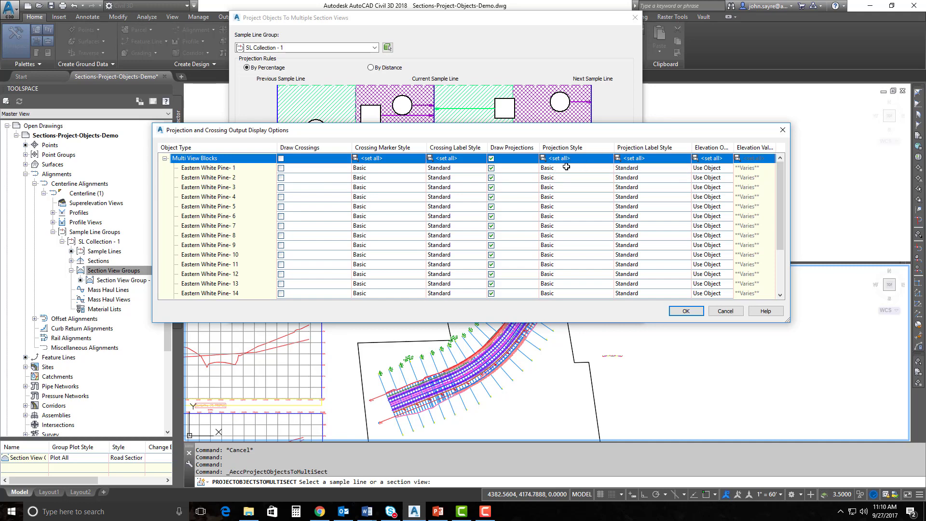
{"action": "left_click", "coordinate": [559, 158]}
{"action": "left_click", "coordinate": [483, 248]}
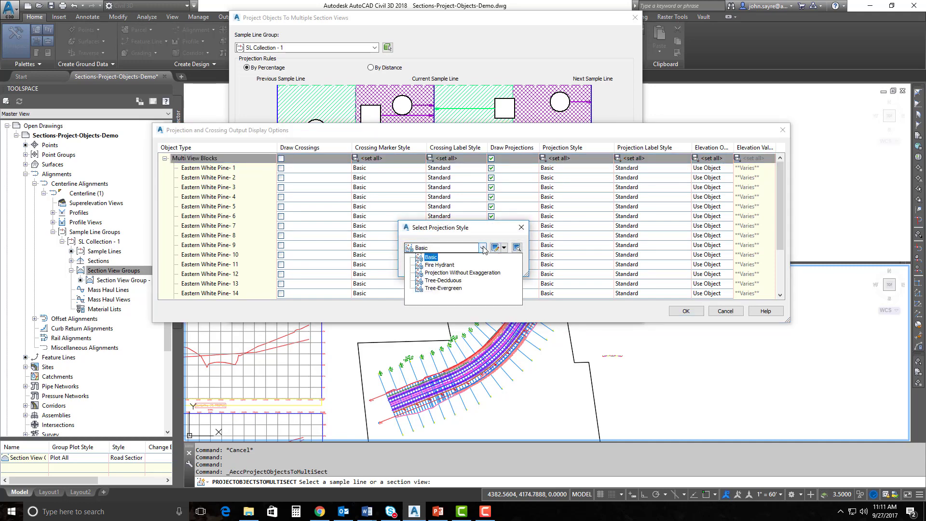
{"action": "left_click", "coordinate": [447, 290]}
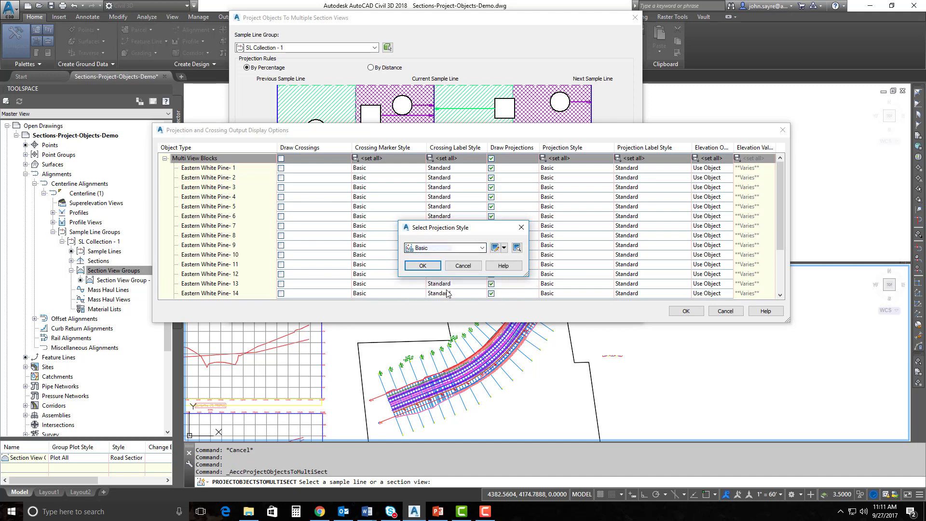
{"action": "left_click", "coordinate": [495, 248]}
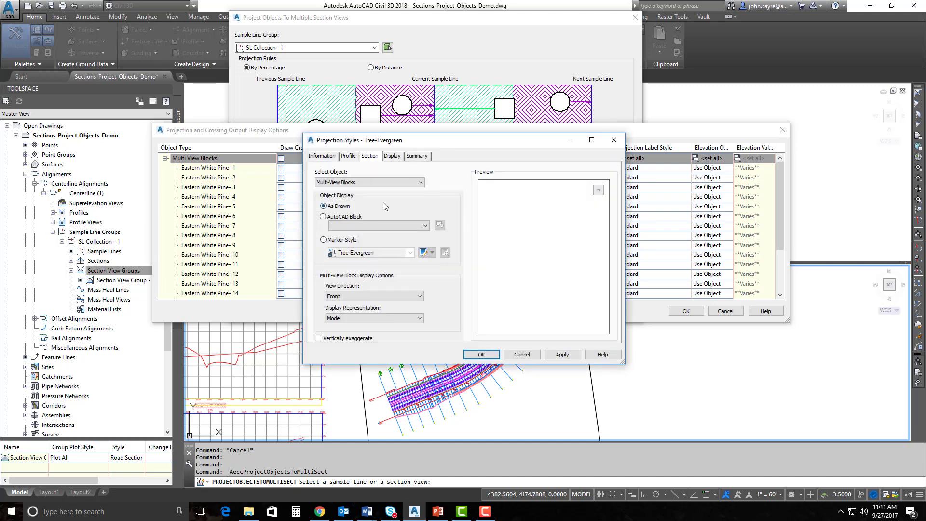
{"action": "left_click", "coordinate": [482, 354]}
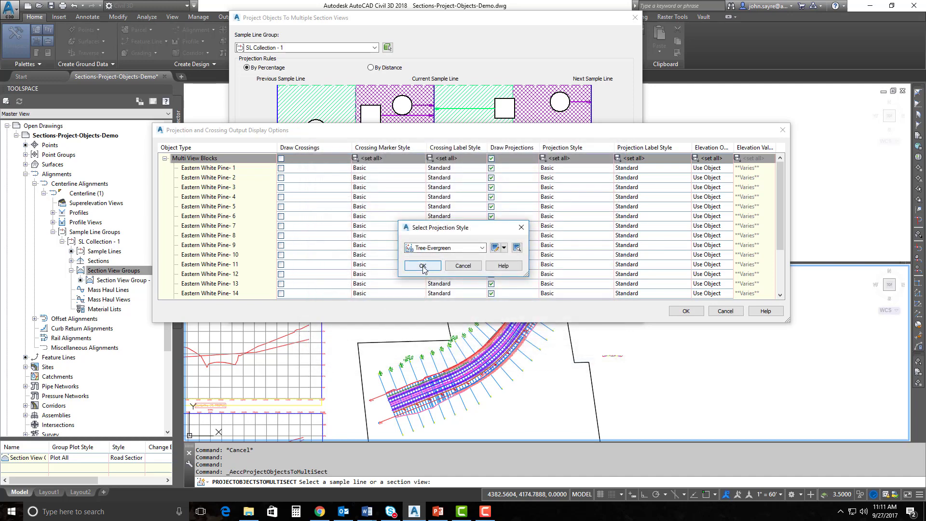
{"action": "left_click", "coordinate": [423, 267]}
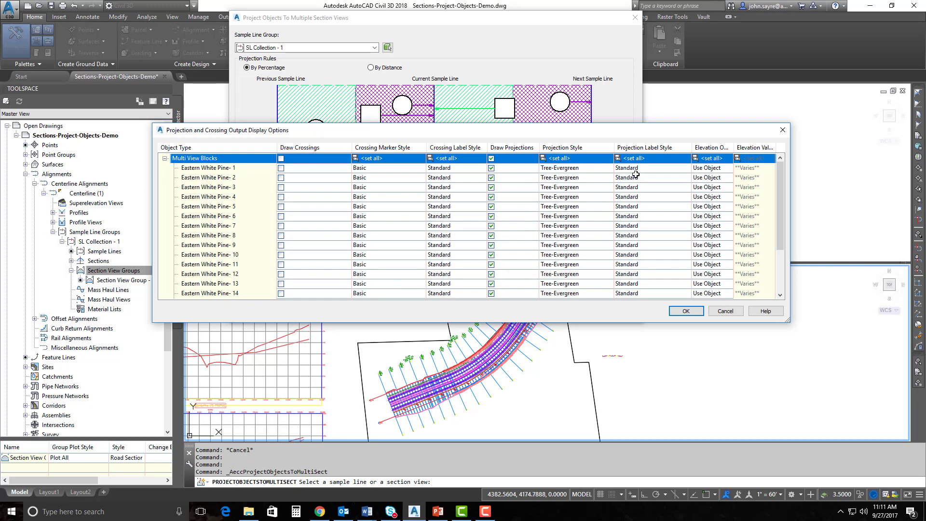
Give every tree the Tree Label style and take their elevations from the EG surface
{"action": "left_click", "coordinate": [635, 158]}
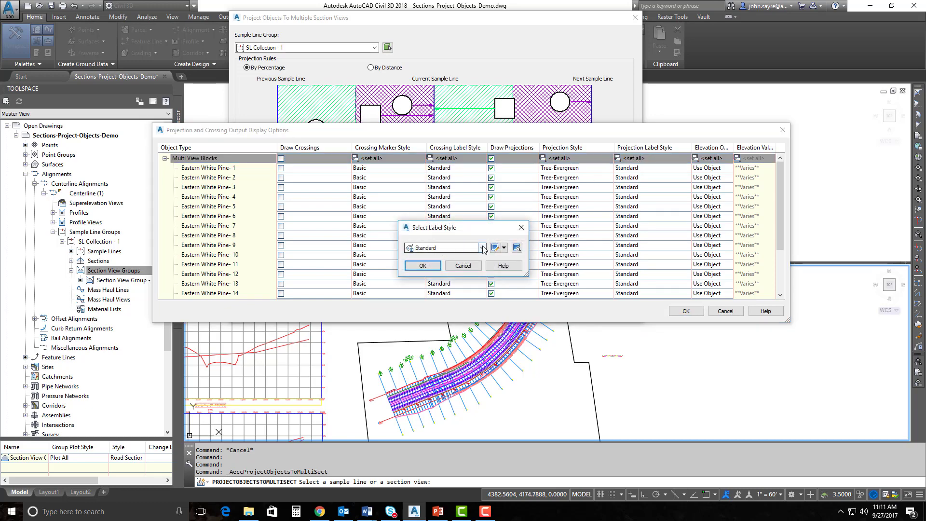
{"action": "left_click", "coordinate": [482, 247]}
{"action": "left_click", "coordinate": [436, 296]}
{"action": "left_click", "coordinate": [427, 265]}
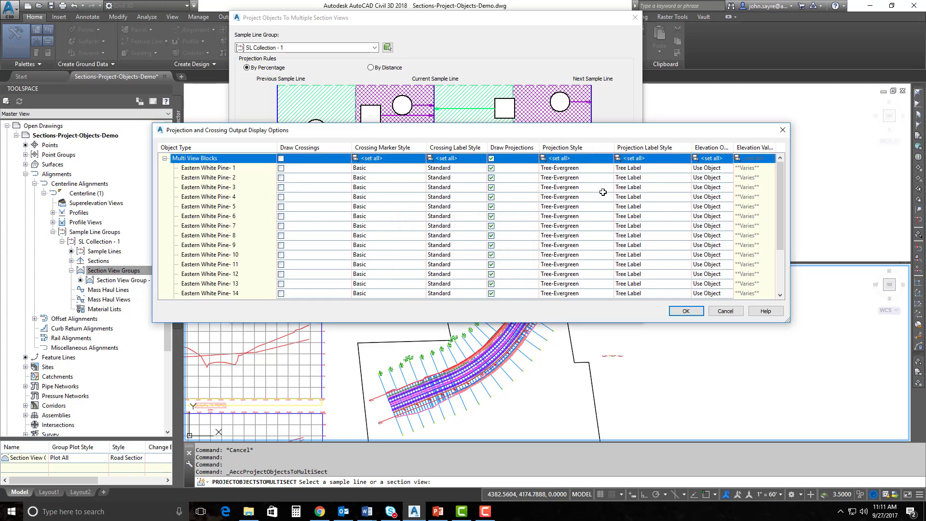
{"action": "left_click", "coordinate": [711, 159]}
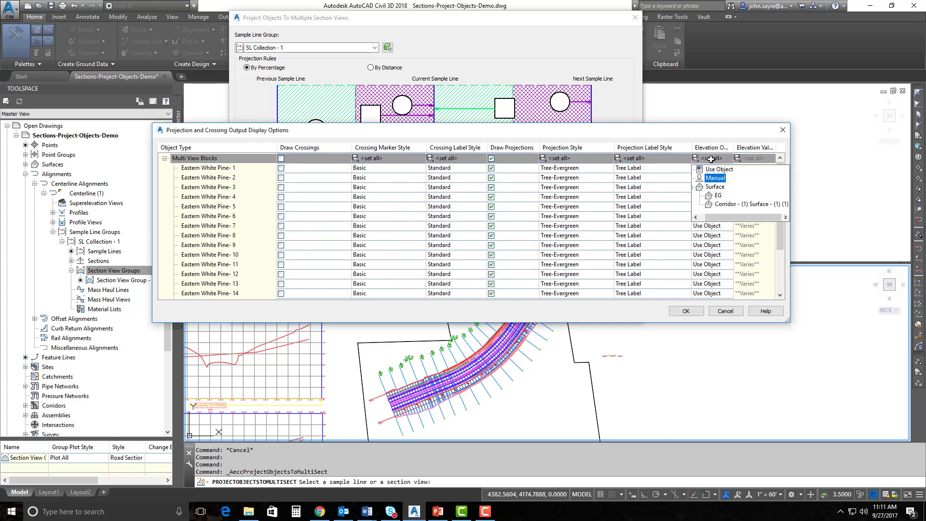
{"action": "left_click", "coordinate": [715, 194]}
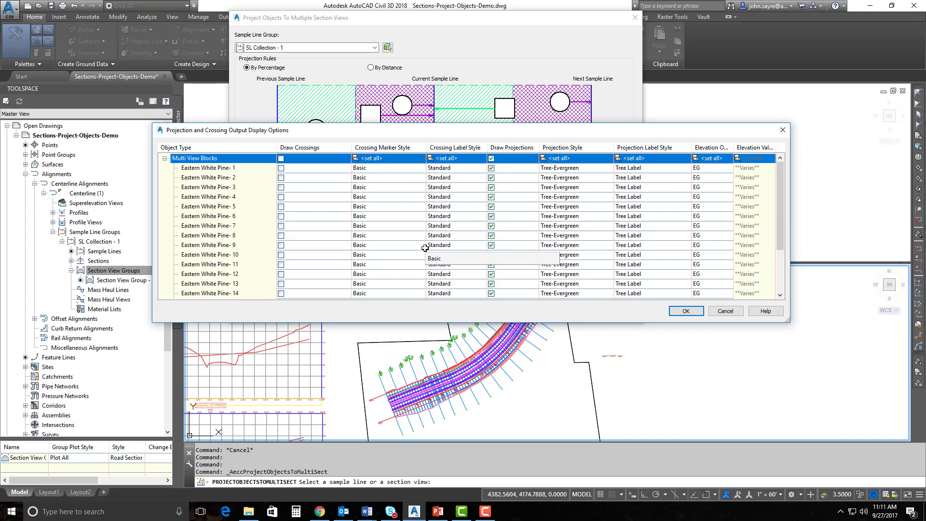
Project the trees By Distance with 10' before and 10' after each sample line
{"action": "left_click", "coordinate": [686, 311]}
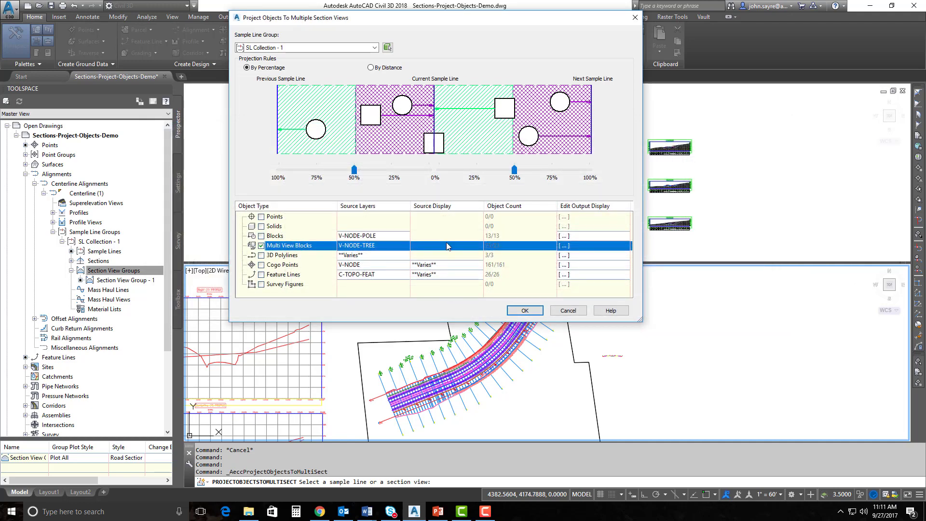
{"action": "left_click", "coordinate": [371, 68]}
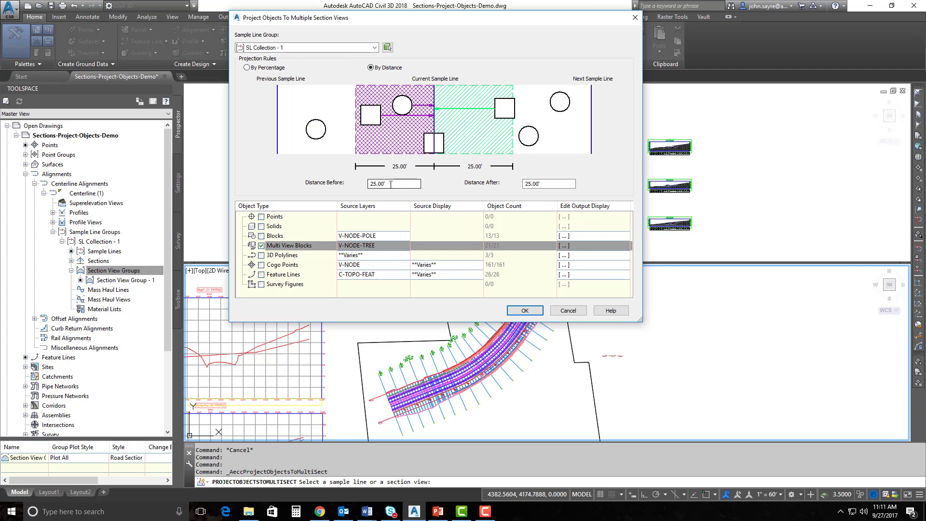
{"action": "left_click", "coordinate": [397, 181]}
{"action": "type", "text": "10"}
{"action": "key", "text": "Tab"}
{"action": "type", "text": "10"}
{"action": "left_click", "coordinate": [531, 311]}
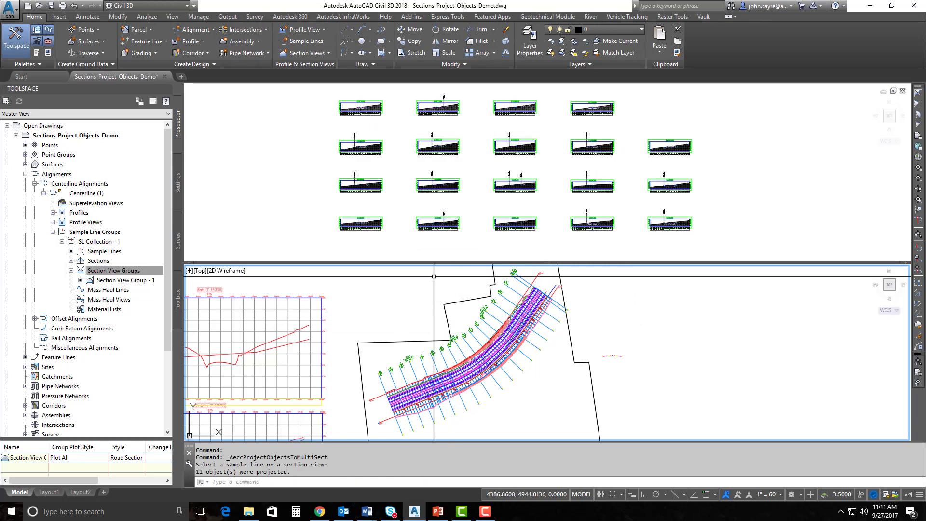
{"action": "scroll", "coordinate": [354, 200], "scroll_direction": "up", "scroll_amount": 10}
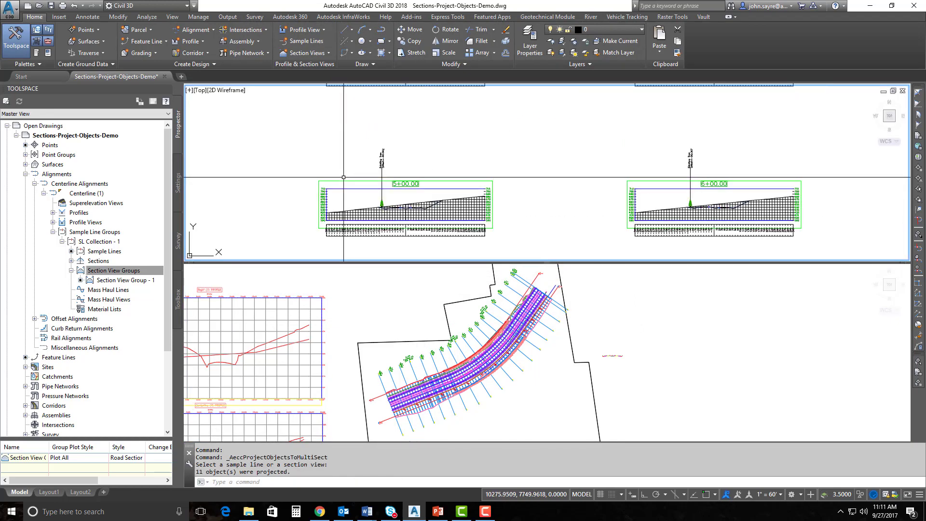
{"action": "scroll", "coordinate": [404, 215], "scroll_direction": "down", "scroll_amount": 3}
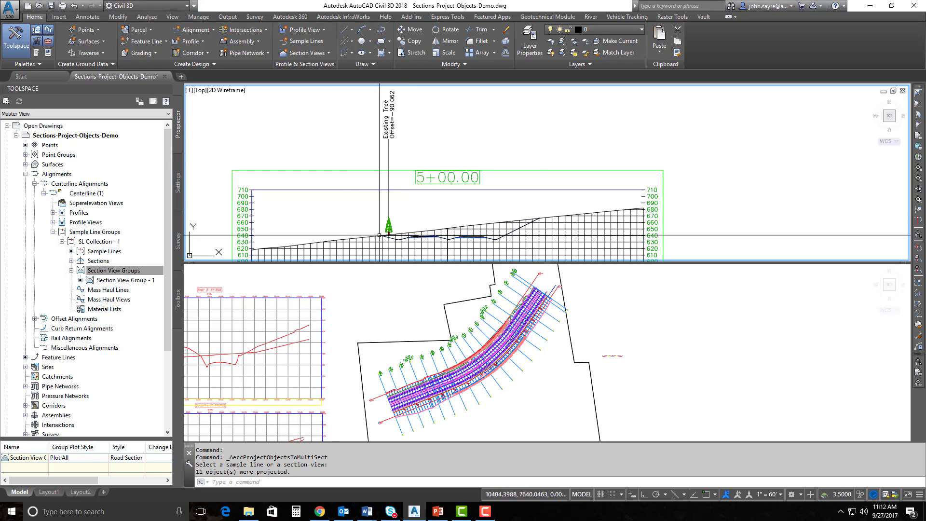
{"action": "scroll", "coordinate": [385, 234], "scroll_direction": "up", "scroll_amount": 4}
{"action": "scroll", "coordinate": [425, 236], "scroll_direction": "up", "scroll_amount": 3}
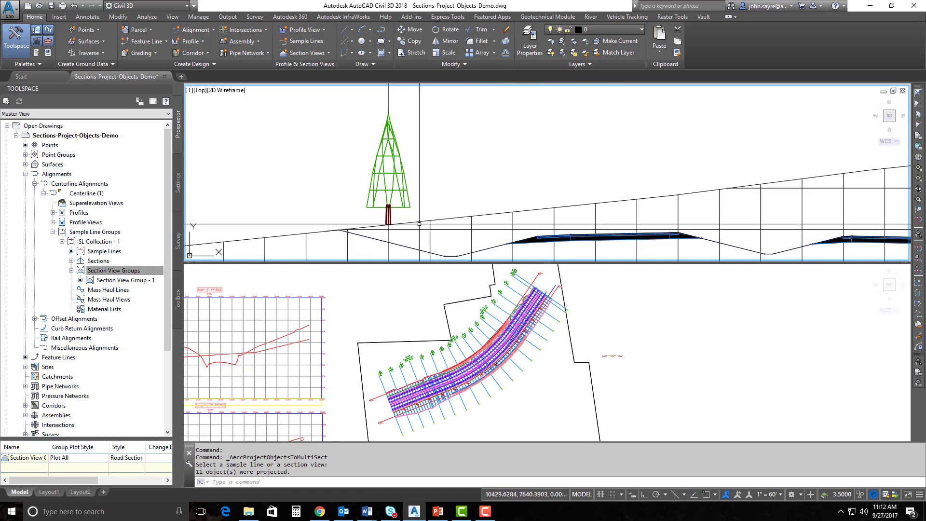
{"action": "left_click", "coordinate": [404, 250]}
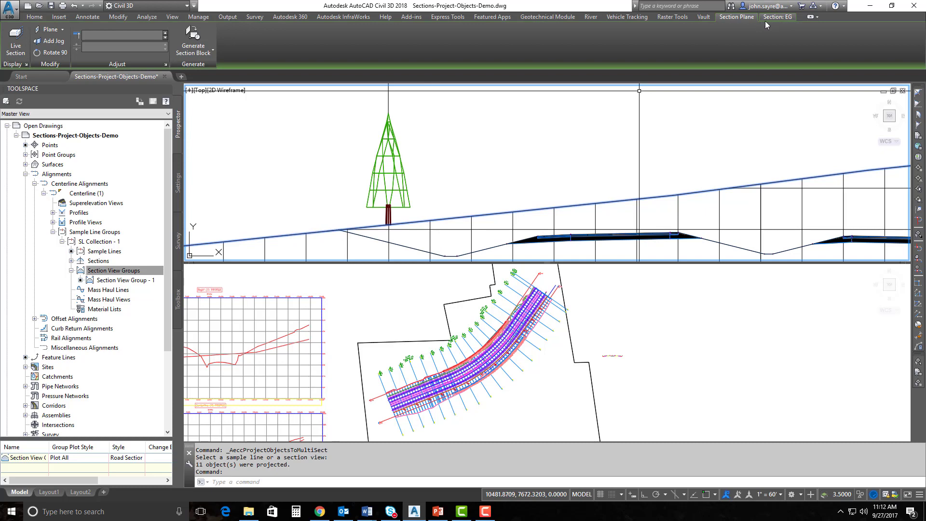
{"action": "scroll", "coordinate": [470, 183], "scroll_direction": "down", "scroll_amount": 5}
{"action": "key", "text": "Escape"}
{"action": "scroll", "coordinate": [470, 184], "scroll_direction": "down", "scroll_amount": 5}
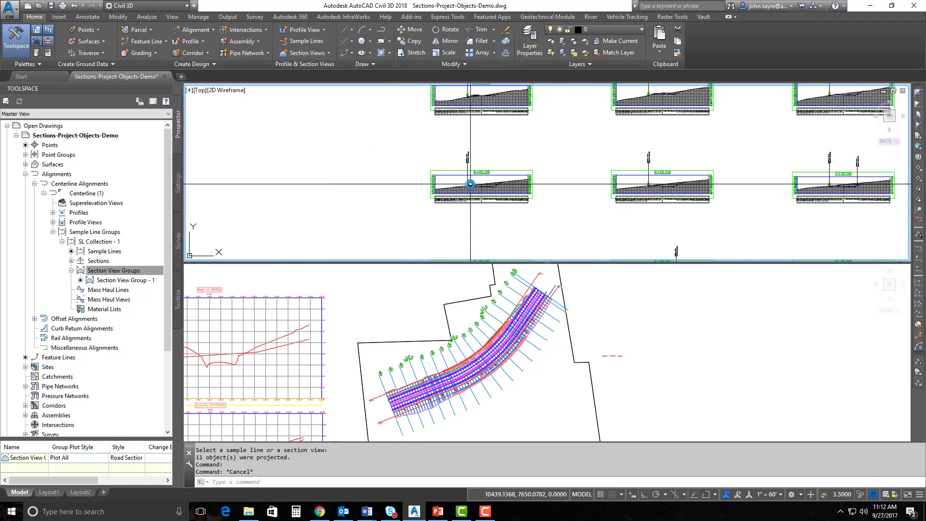
{"action": "scroll", "coordinate": [832, 186], "scroll_direction": "up", "scroll_amount": 6}
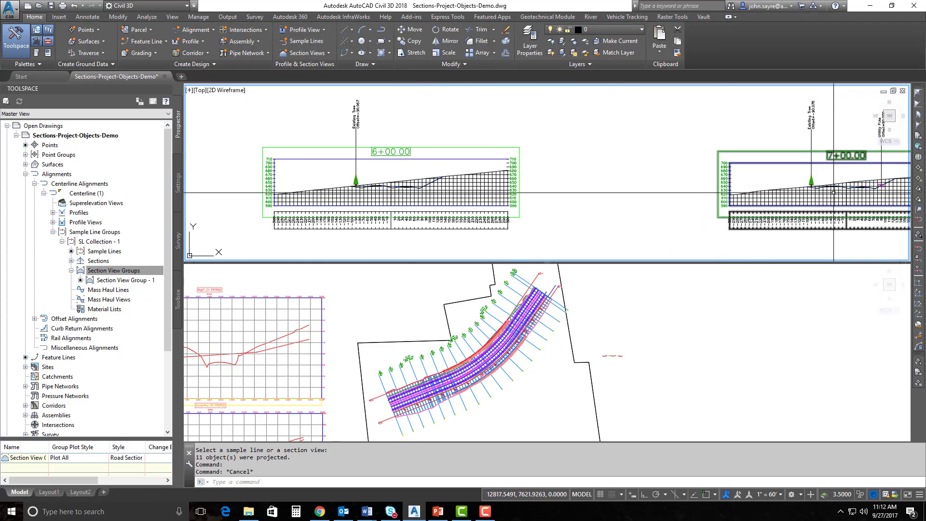
{"action": "scroll", "coordinate": [470, 227], "scroll_direction": "down", "scroll_amount": 6}
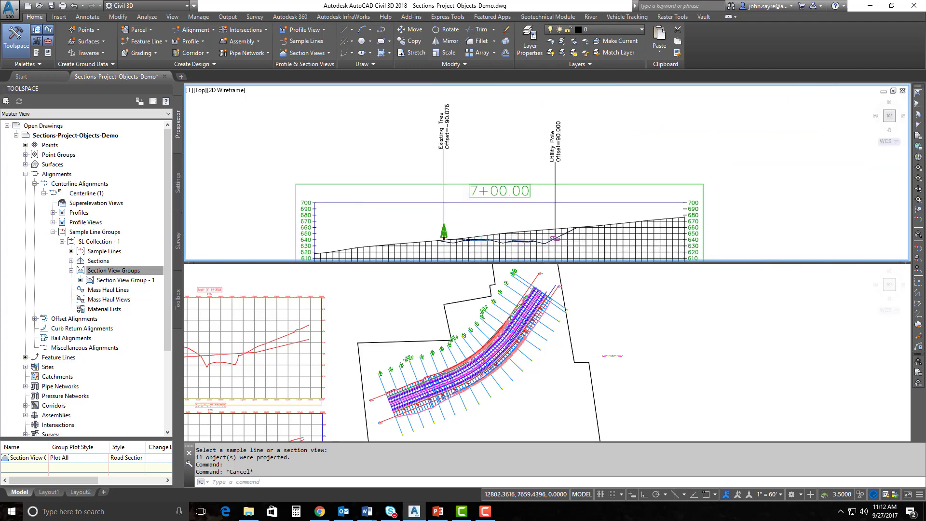
{"action": "middle_click_drag", "start_coordinate": [470, 227], "coordinate": [487, 209]}
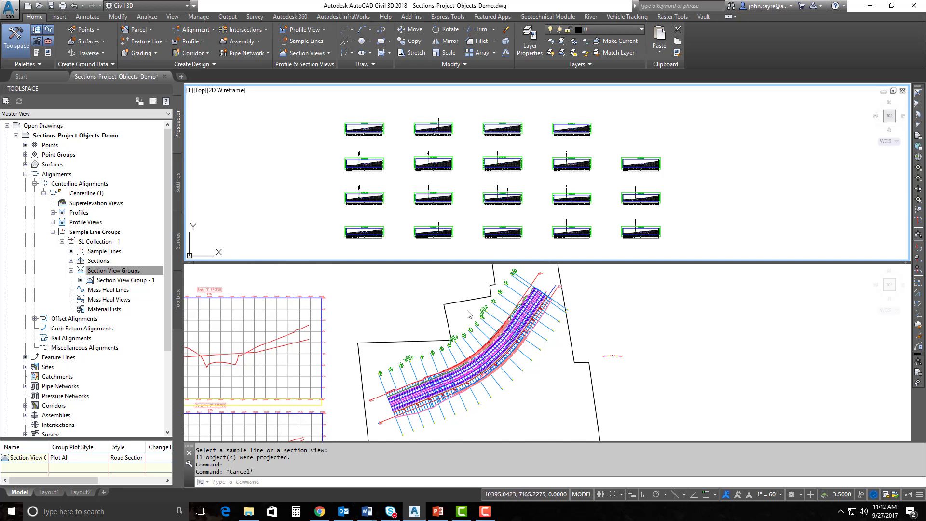
{"action": "left_click", "coordinate": [393, 409]}
{"action": "scroll", "coordinate": [392, 415], "scroll_direction": "up", "scroll_amount": 5}
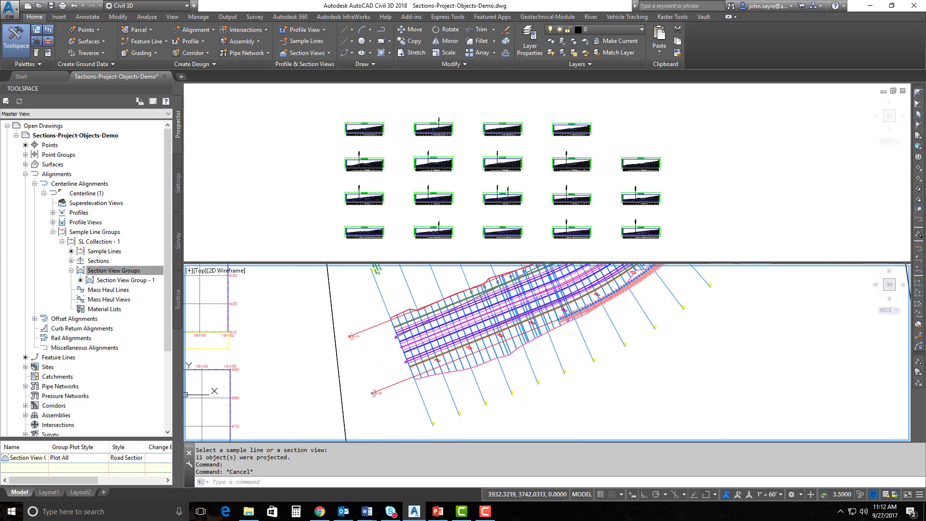
{"action": "left_click", "coordinate": [376, 325]}
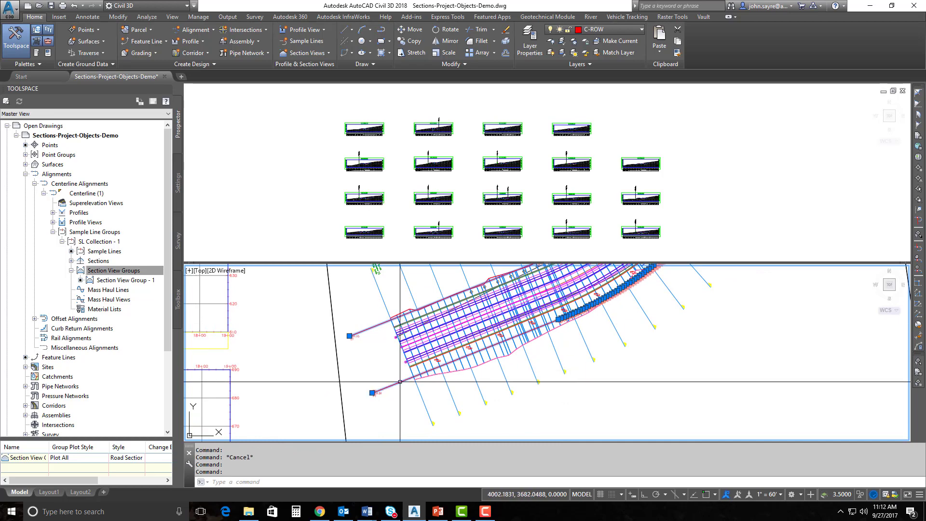
{"action": "key", "text": "Escape"}
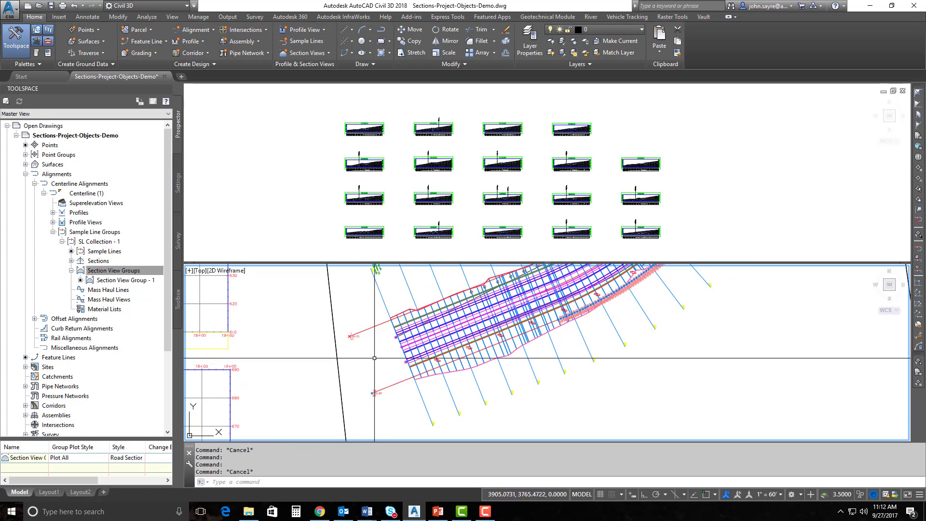
{"action": "scroll", "coordinate": [376, 351], "scroll_direction": "down", "scroll_amount": 4}
{"action": "middle_click_drag", "start_coordinate": [391, 305], "coordinate": [411, 356]}
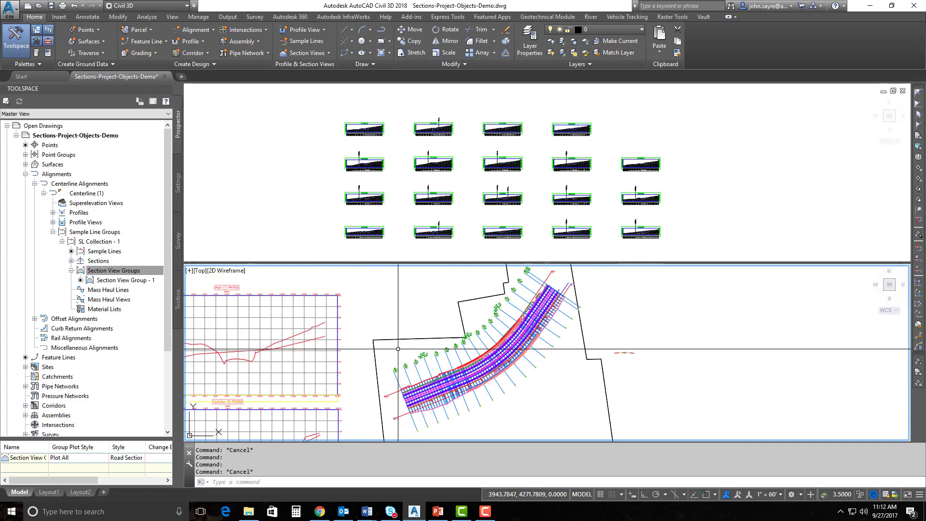
{"action": "left_click", "coordinate": [394, 236]}
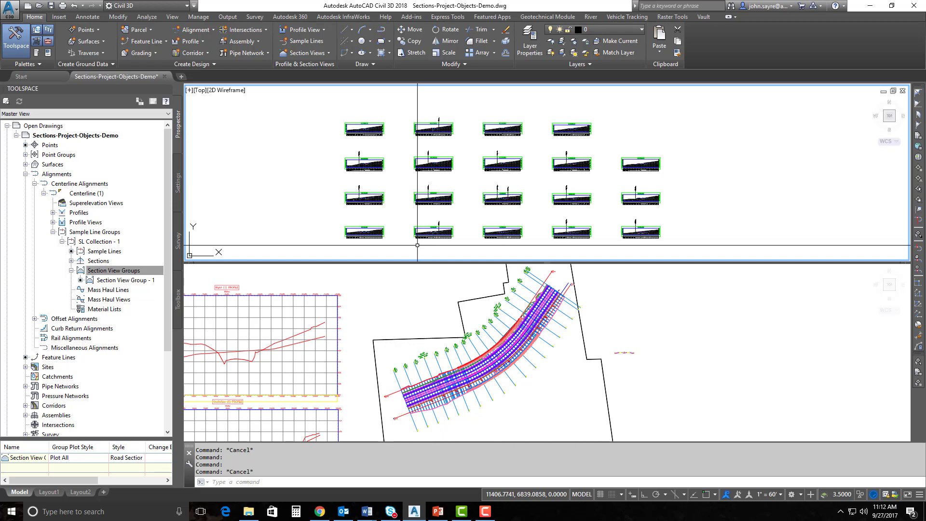
{"action": "left_click", "coordinate": [399, 387]}
{"action": "scroll", "coordinate": [396, 393], "scroll_direction": "up", "scroll_amount": 2}
{"action": "middle_click_drag", "start_coordinate": [400, 394], "coordinate": [409, 359]}
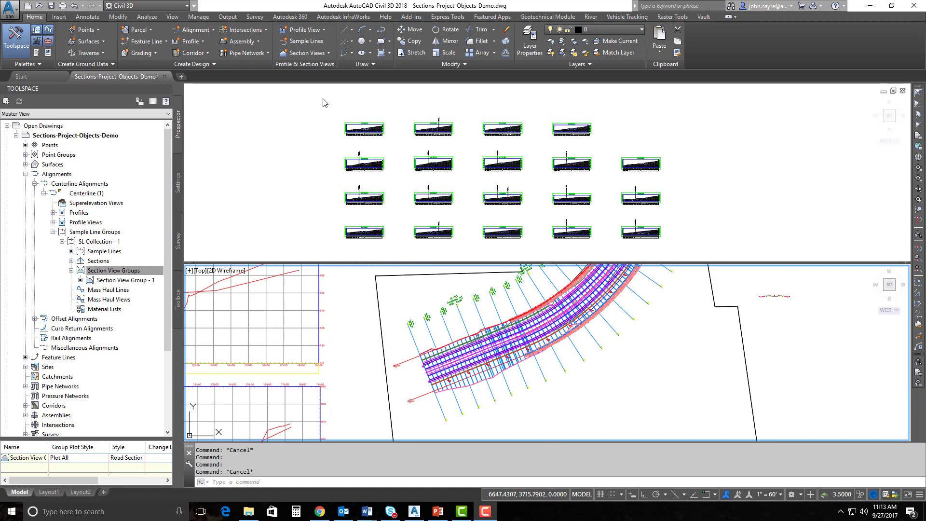
Run Project Objects To Multiple Section Views on a sample line and drag the before-range to 0%
{"action": "left_click", "coordinate": [310, 56]}
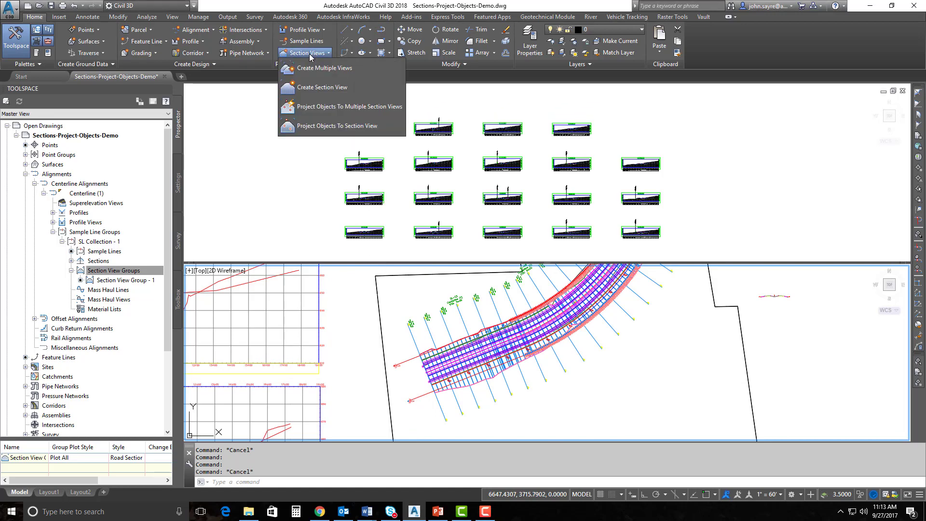
{"action": "left_click", "coordinate": [333, 107]}
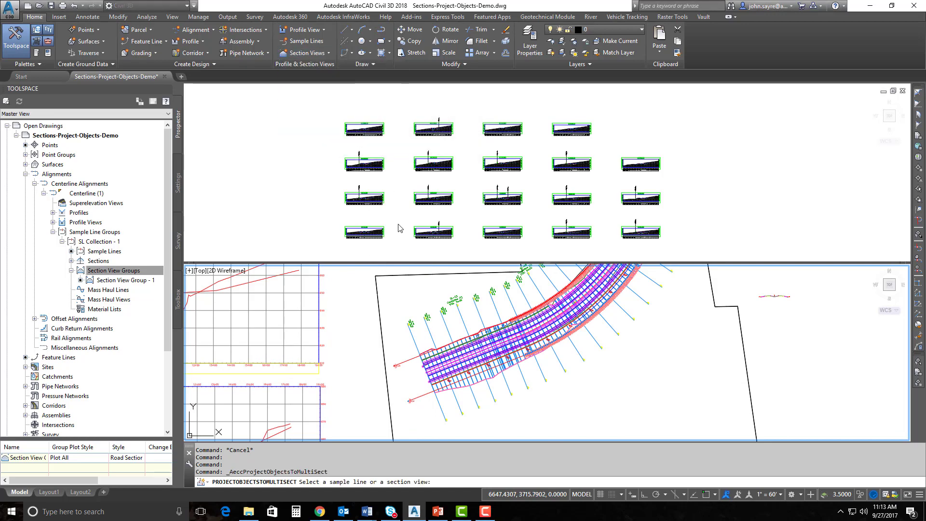
{"action": "left_click", "coordinate": [430, 340]}
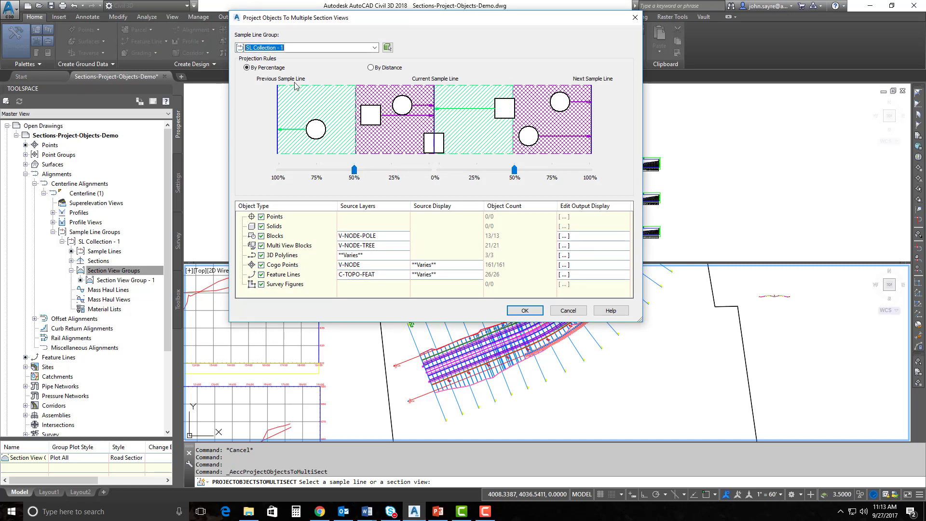
{"action": "mouse_move", "coordinate": [354, 172]}
{"action": "left_mouse_down"}
{"action": "mouse_move", "coordinate": [503, 179]}
{"action": "mouse_move", "coordinate": [426, 179]}
{"action": "left_mouse_up"}
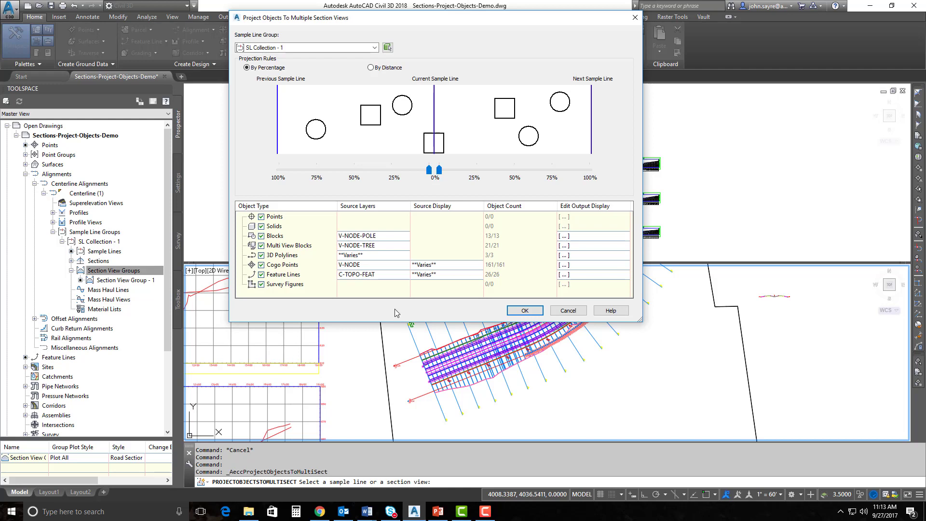
Exclude every object type except 3D Polylines and limit their source layers to C-ROW, dropping C-ROAD-FNC
{"action": "left_click", "coordinate": [261, 216]}
{"action": "left_click", "coordinate": [261, 226]}
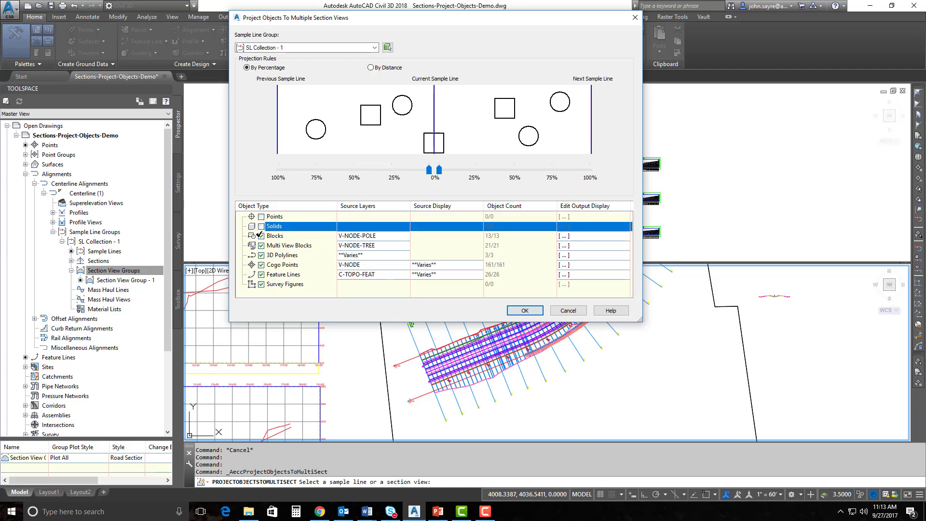
{"action": "left_click", "coordinate": [261, 235]}
{"action": "left_click", "coordinate": [262, 246]}
{"action": "left_click", "coordinate": [265, 255]}
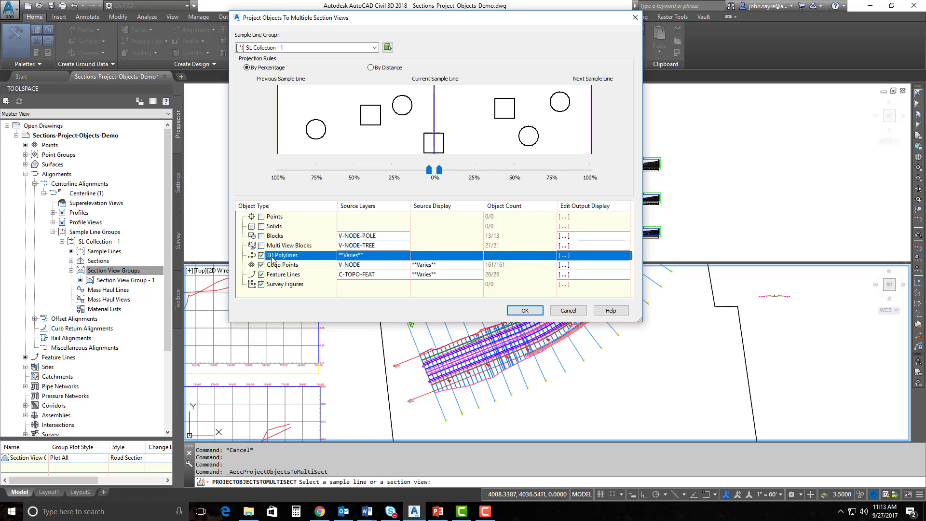
{"action": "left_click", "coordinate": [261, 265]}
{"action": "left_click", "coordinate": [261, 274]}
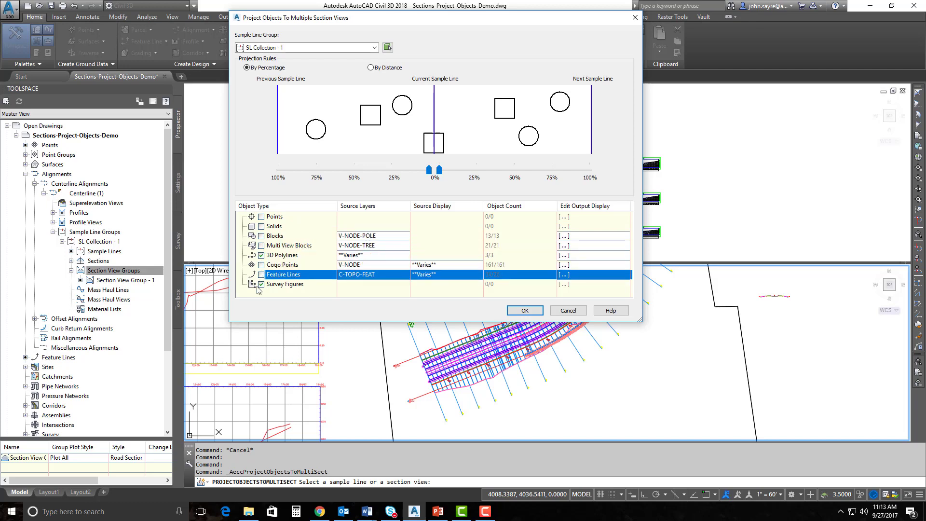
{"action": "left_click", "coordinate": [260, 284]}
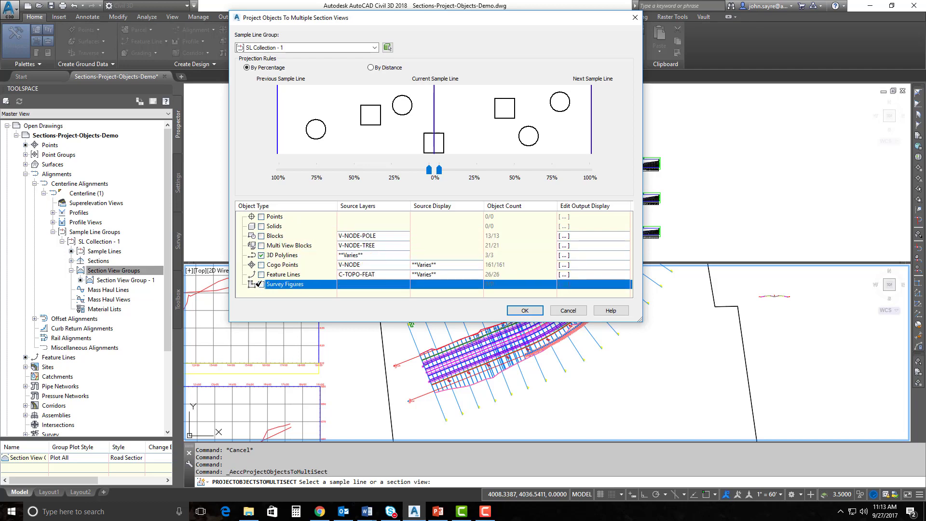
{"action": "left_click", "coordinate": [366, 255]}
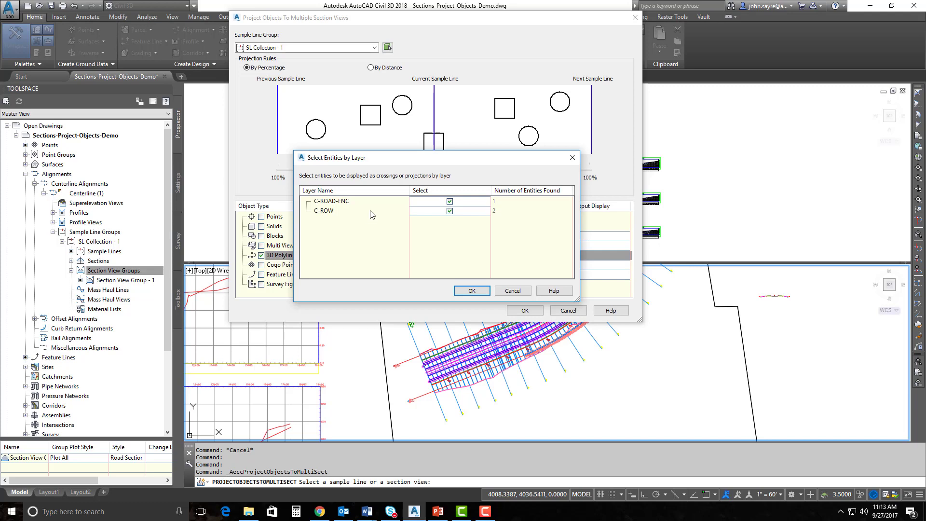
{"action": "left_click", "coordinate": [450, 200]}
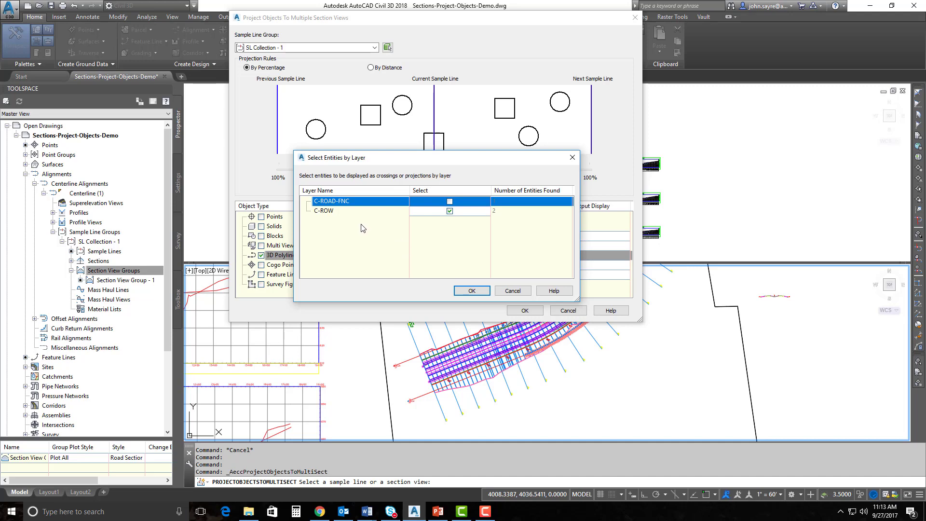
{"action": "left_click", "coordinate": [466, 291]}
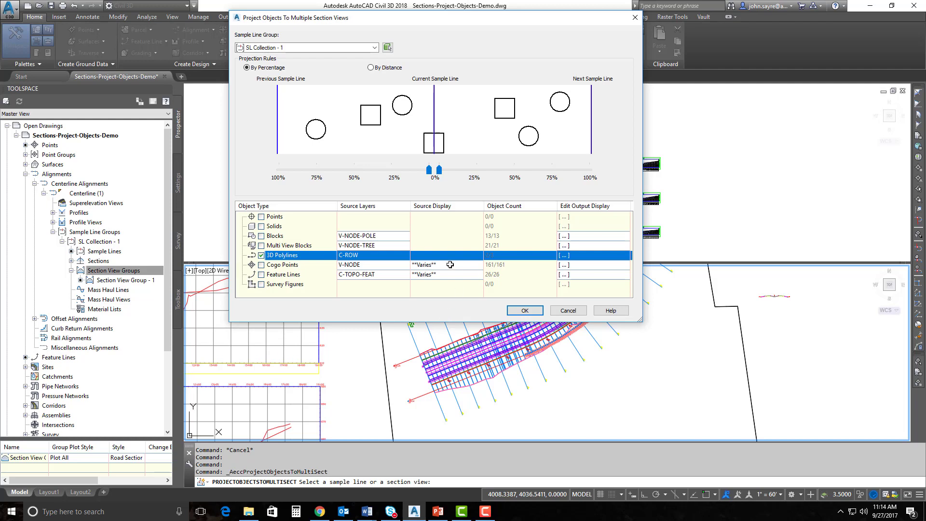
Set the 3D polylines' crossing marker style to Basic X
{"action": "left_click", "coordinate": [565, 255]}
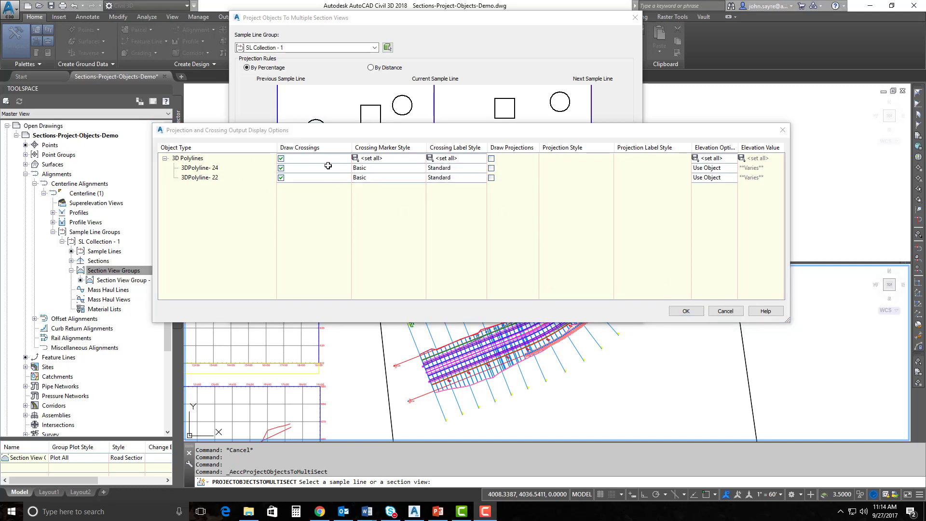
{"action": "left_click", "coordinate": [384, 162]}
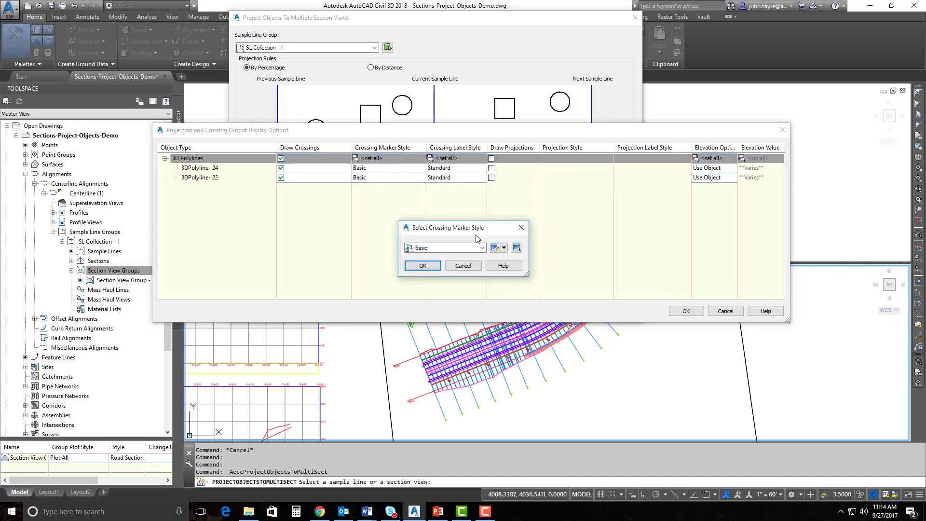
{"action": "left_click", "coordinate": [482, 248]}
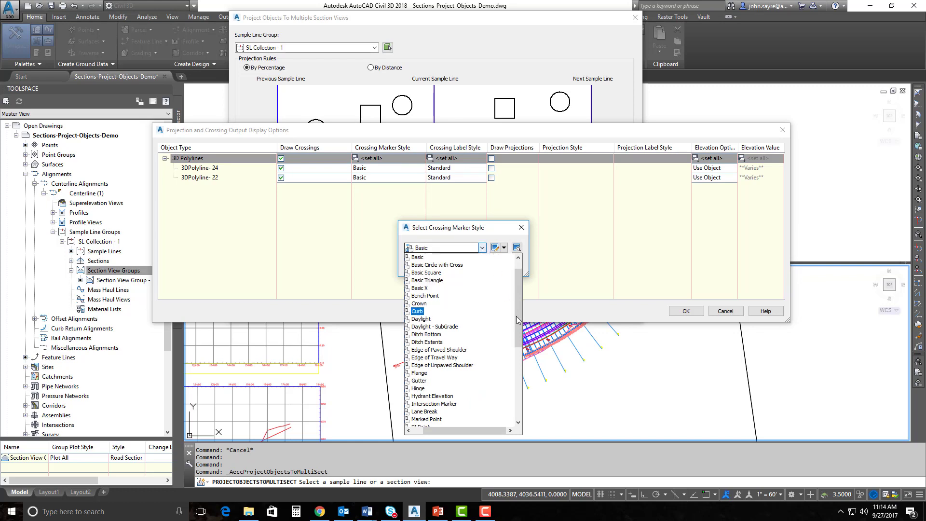
{"action": "left_click", "coordinate": [420, 288]}
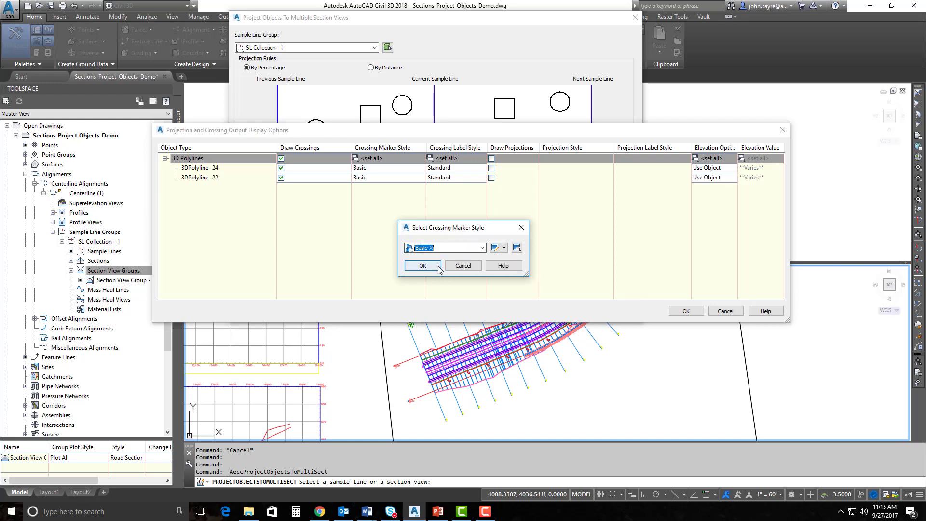
{"action": "left_click", "coordinate": [424, 266]}
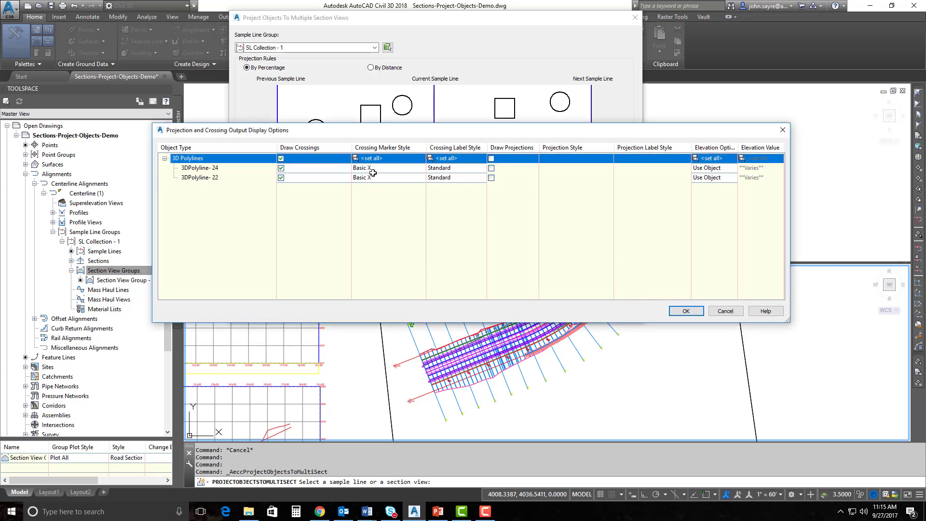
Apply ROW Label, take elevations from the corridor surface, and project the polylines into the section views
{"action": "left_click", "coordinate": [454, 160]}
{"action": "left_click", "coordinate": [481, 248]}
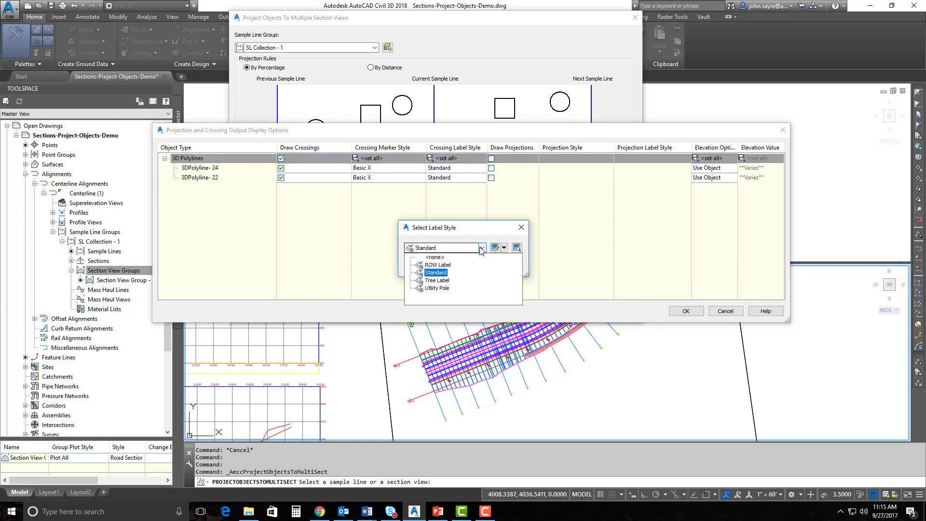
{"action": "left_click", "coordinate": [438, 265]}
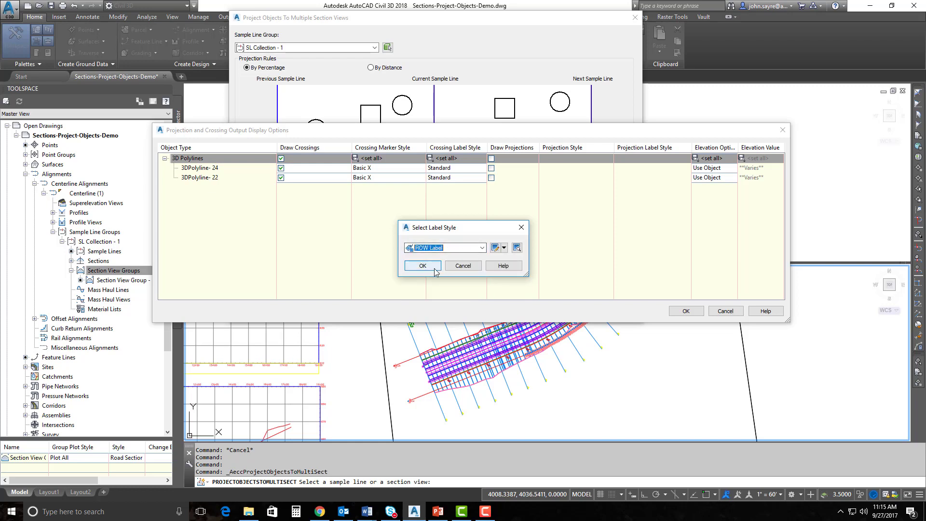
{"action": "left_click", "coordinate": [434, 268]}
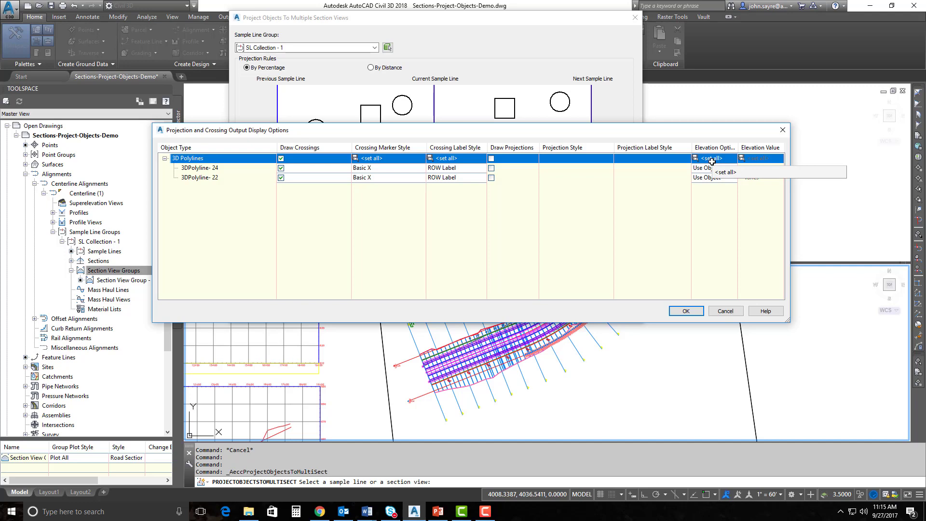
{"action": "left_click", "coordinate": [712, 158]}
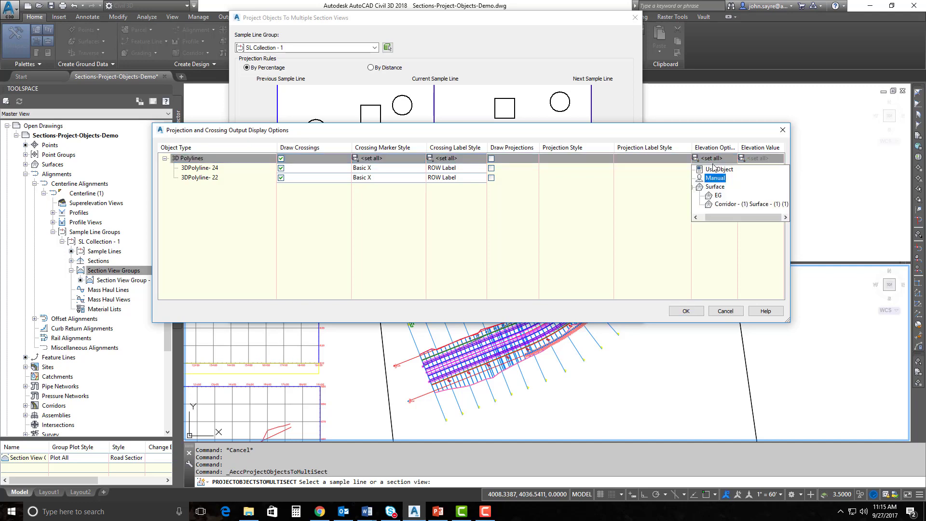
{"action": "left_click", "coordinate": [721, 200]}
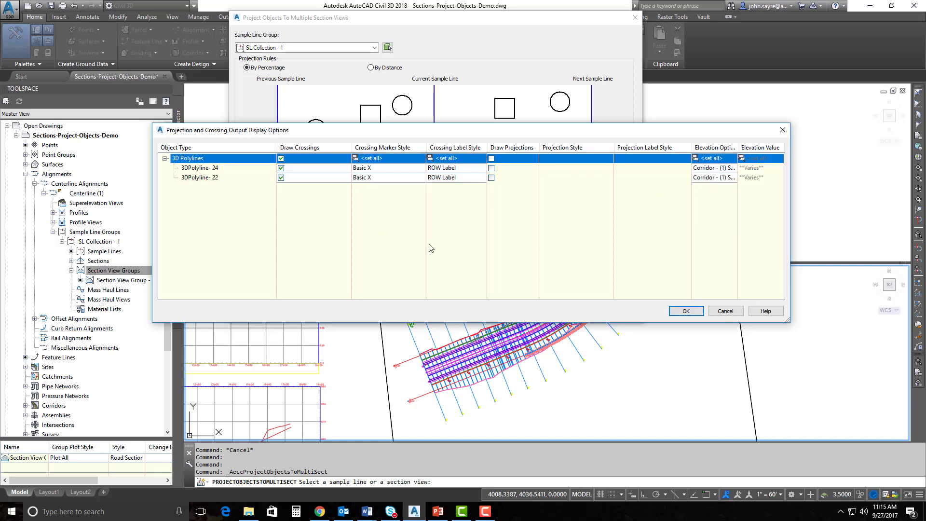
{"action": "left_click", "coordinate": [684, 311]}
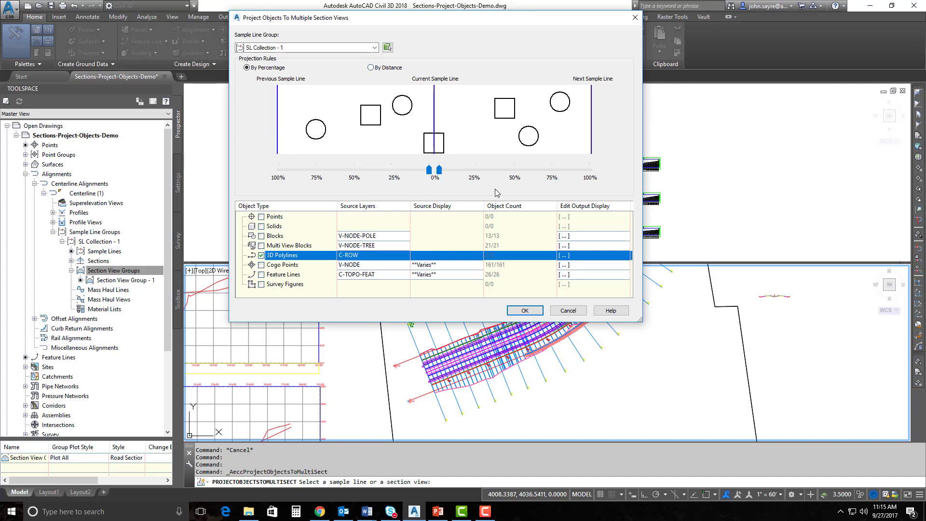
{"action": "left_click", "coordinate": [526, 312]}
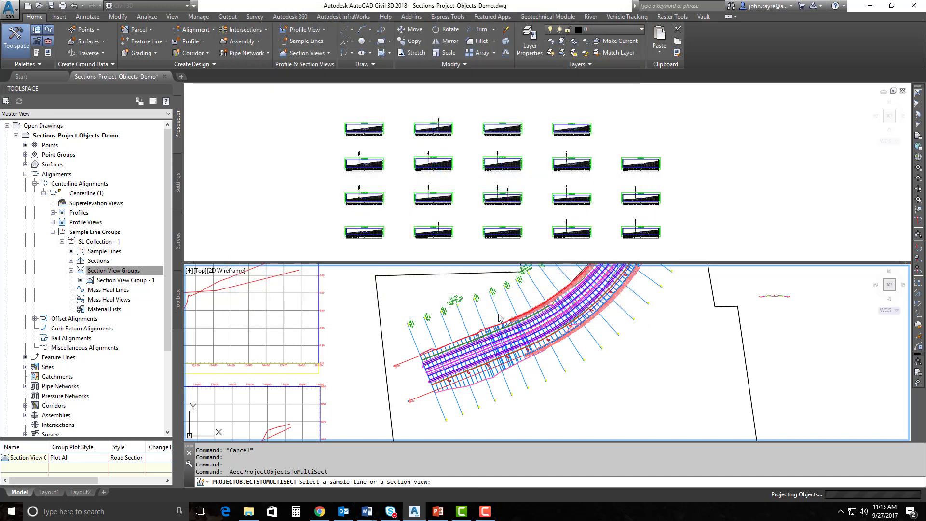
{"action": "left_click", "coordinate": [371, 249]}
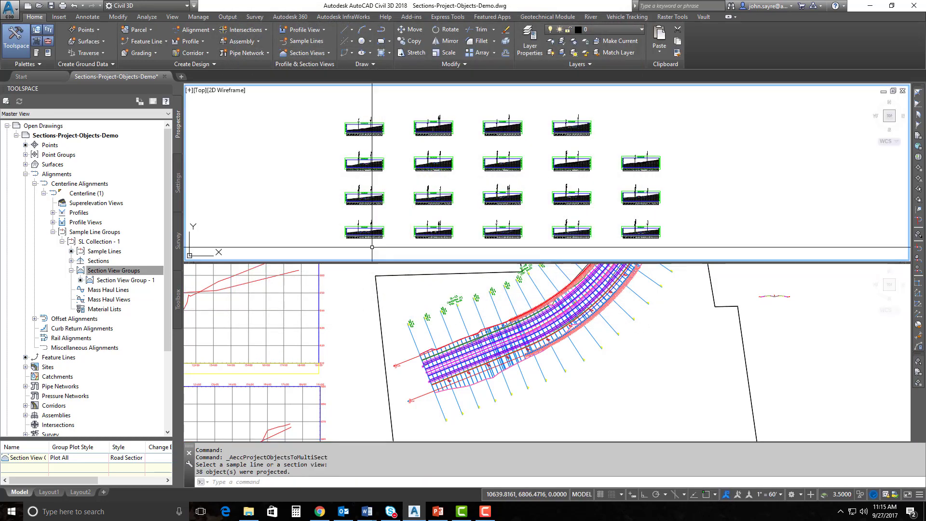
{"action": "scroll", "coordinate": [370, 235], "scroll_direction": "up", "scroll_amount": 4}
{"action": "scroll", "coordinate": [370, 235], "scroll_direction": "up", "scroll_amount": 5}
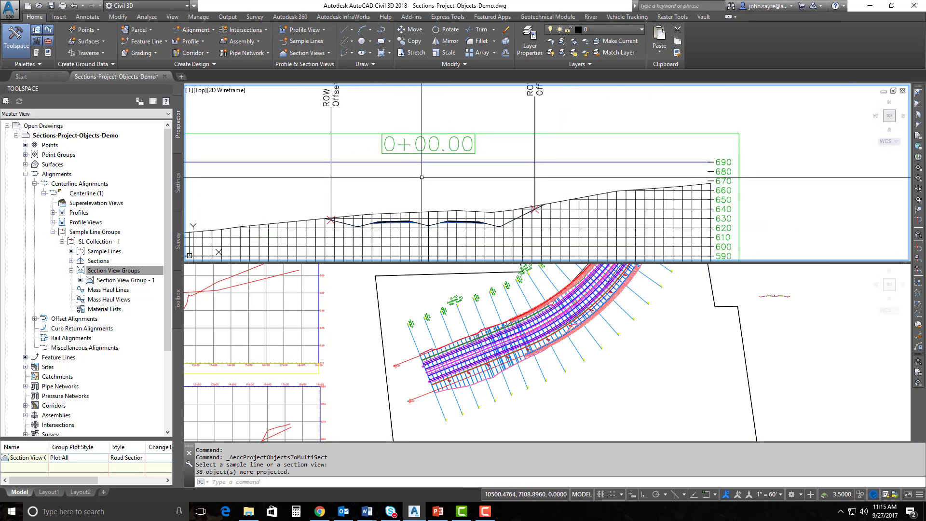
{"action": "scroll", "coordinate": [430, 212], "scroll_direction": "down", "scroll_amount": 3}
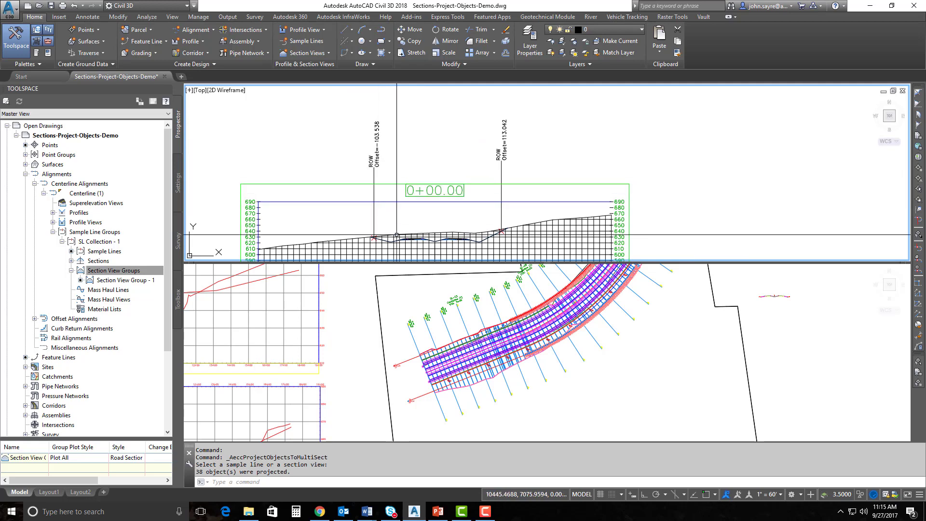
{"action": "scroll", "coordinate": [370, 247], "scroll_direction": "up", "scroll_amount": 4}
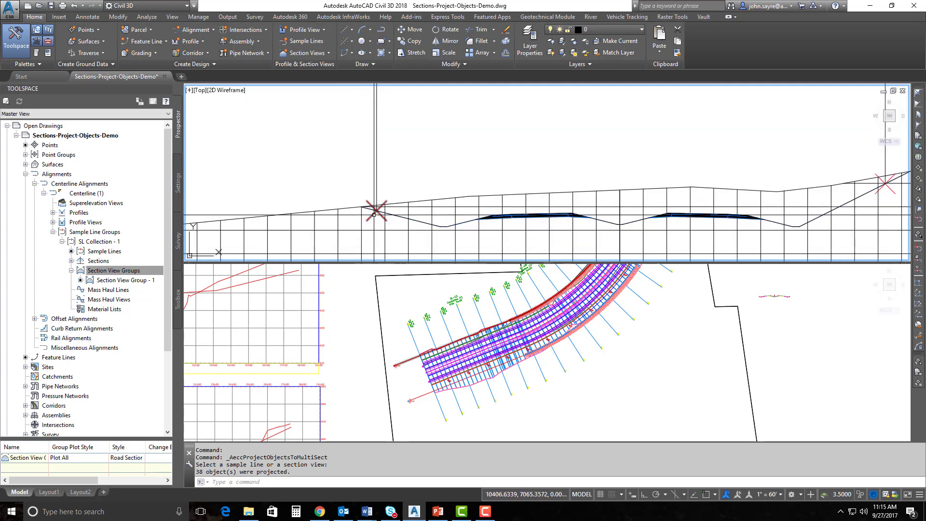
{"action": "left_click", "coordinate": [780, 495]}
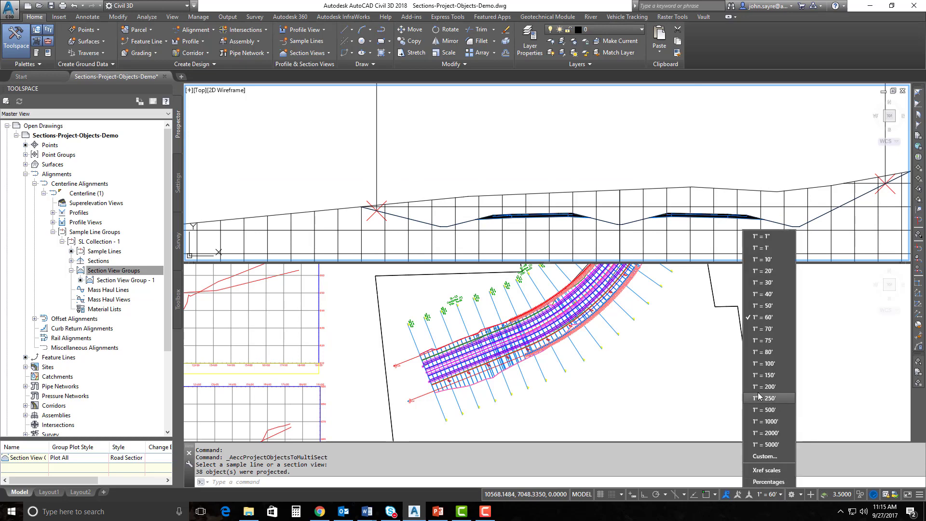
{"action": "left_click", "coordinate": [766, 283]}
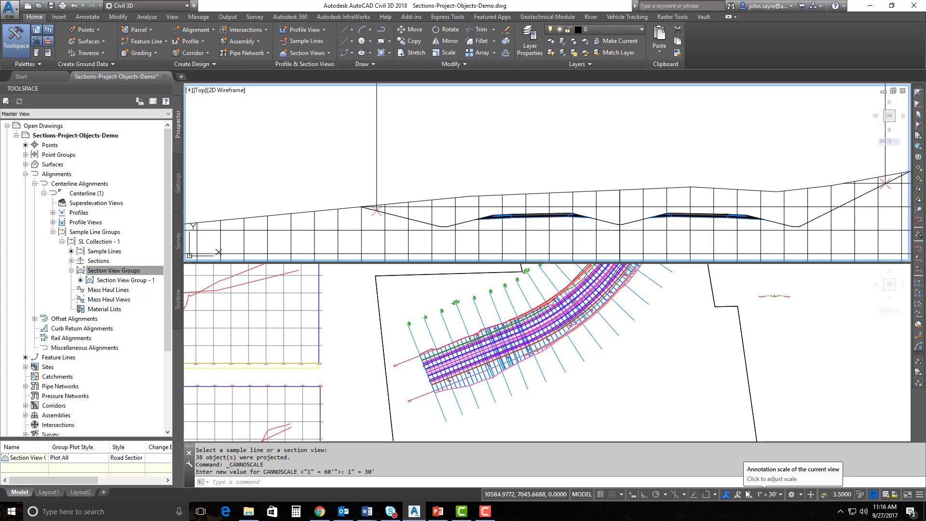
{"action": "left_click", "coordinate": [771, 494]}
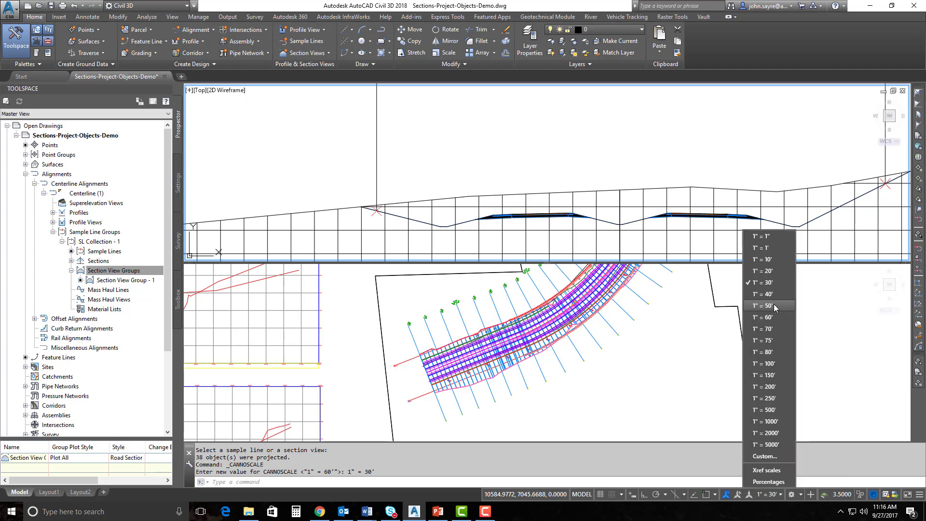
{"action": "left_click", "coordinate": [767, 317]}
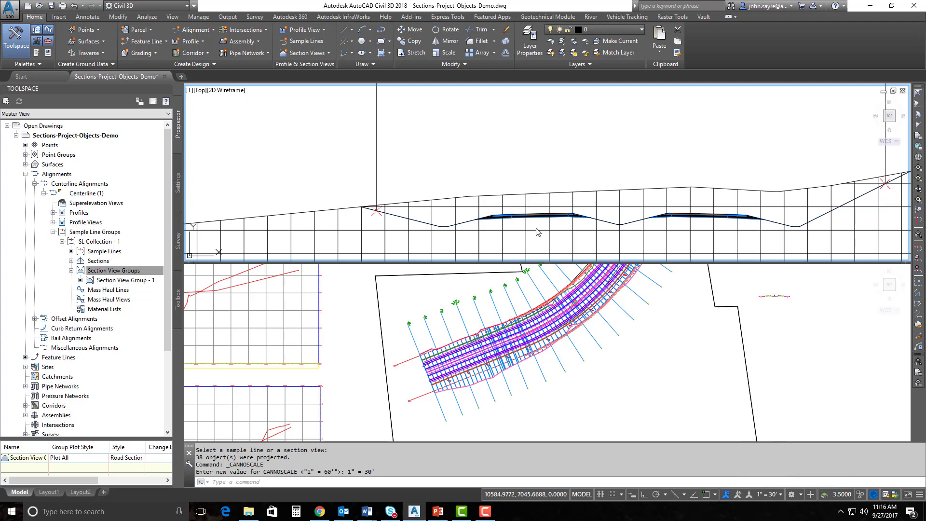
{"action": "left_click", "coordinate": [540, 232]}
{"action": "left_click", "coordinate": [538, 233]}
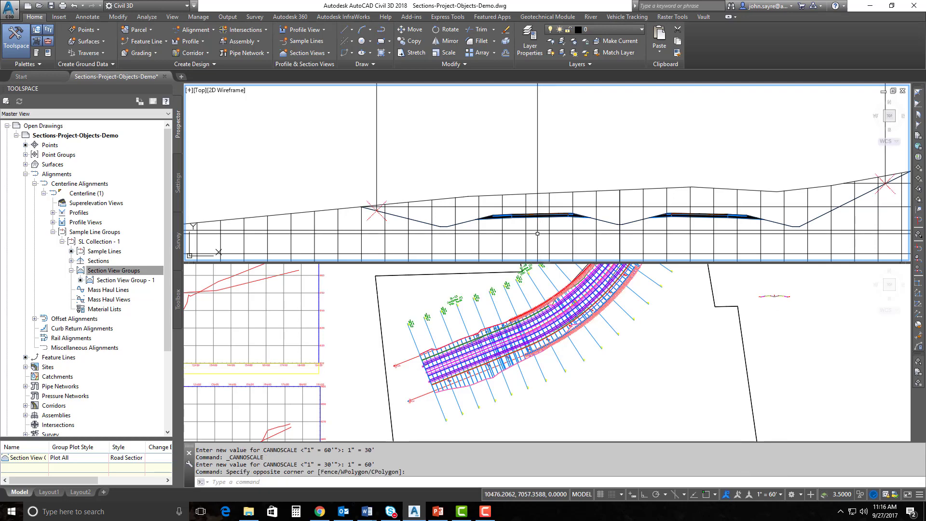
{"action": "scroll", "coordinate": [538, 233], "scroll_direction": "down", "scroll_amount": 6}
{"action": "middle_click_drag", "start_coordinate": [539, 233], "coordinate": [514, 240]}
{"action": "scroll", "coordinate": [534, 212], "scroll_direction": "up", "scroll_amount": 3}
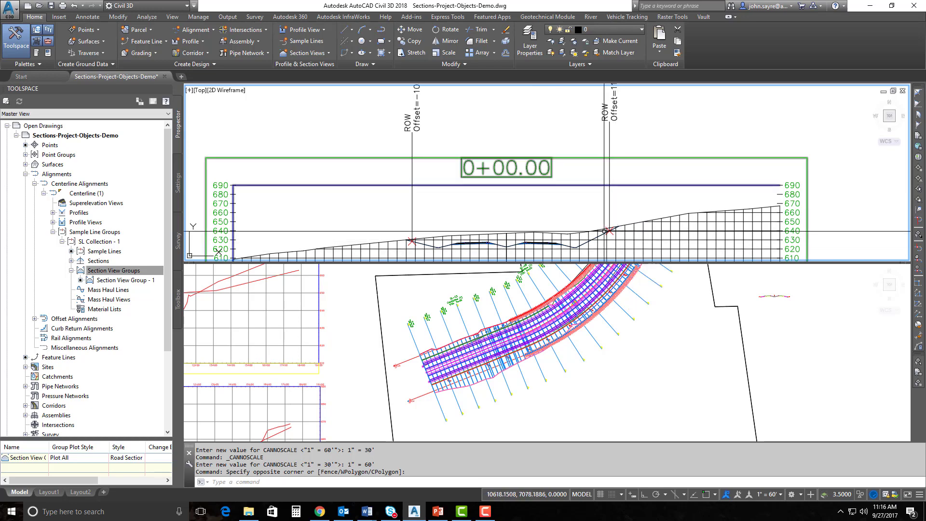
{"action": "scroll", "coordinate": [601, 244], "scroll_direction": "up", "scroll_amount": 2}
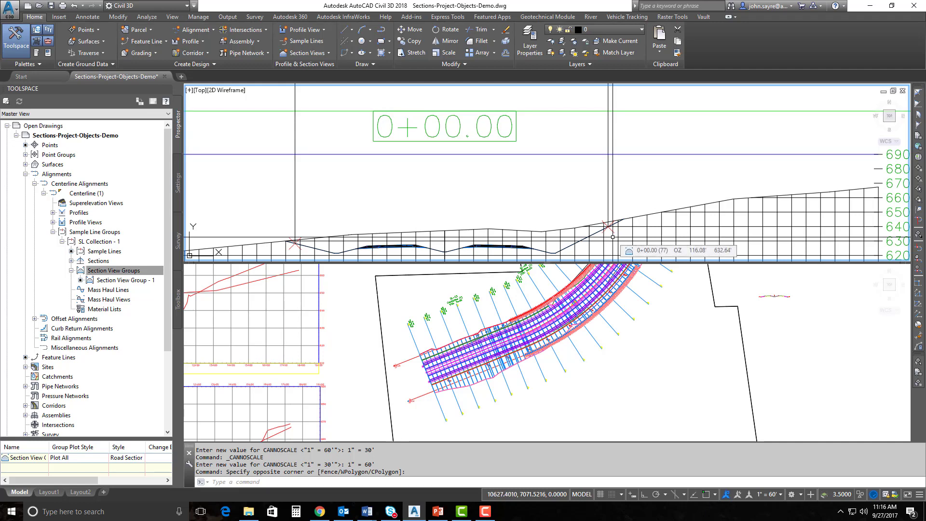
{"action": "scroll", "coordinate": [612, 237], "scroll_direction": "up", "scroll_amount": 4}
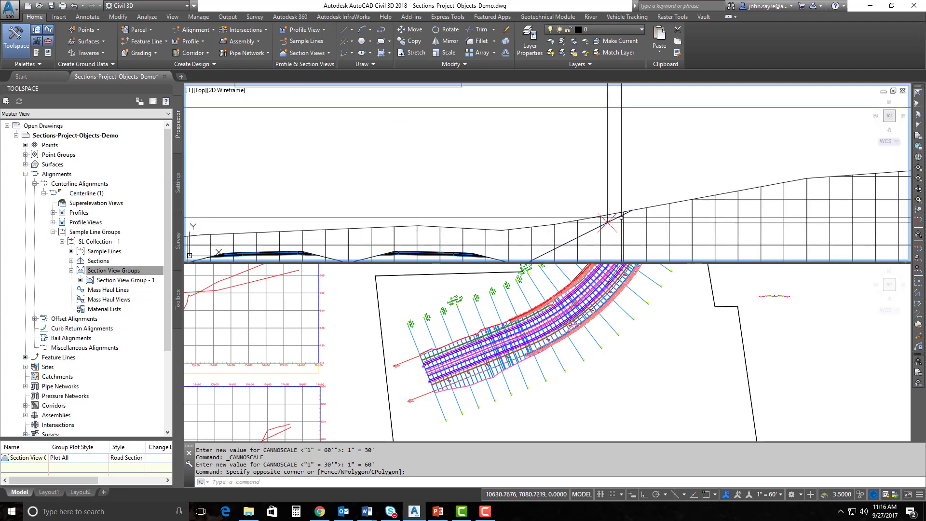
{"action": "scroll", "coordinate": [603, 230], "scroll_direction": "down", "scroll_amount": 5}
{"action": "scroll", "coordinate": [598, 235], "scroll_direction": "down", "scroll_amount": 3}
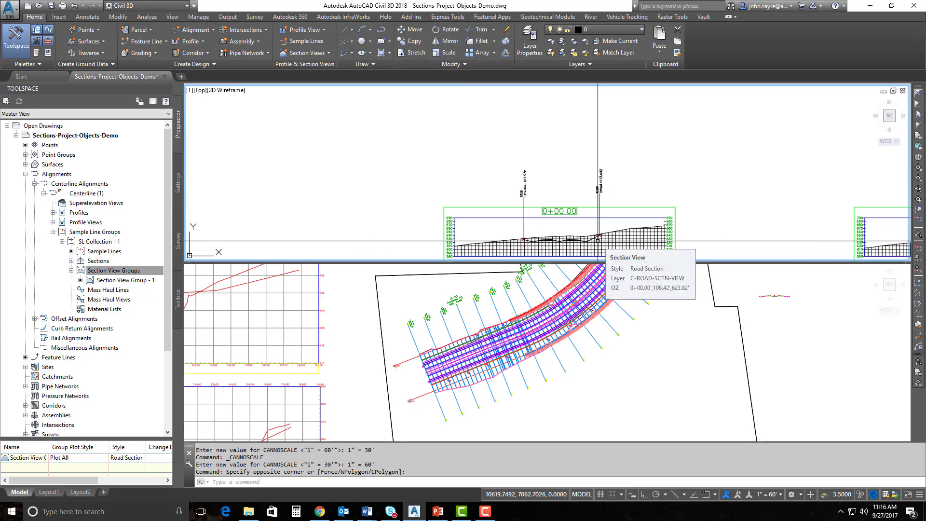
{"action": "scroll", "coordinate": [598, 239], "scroll_direction": "up", "scroll_amount": 5}
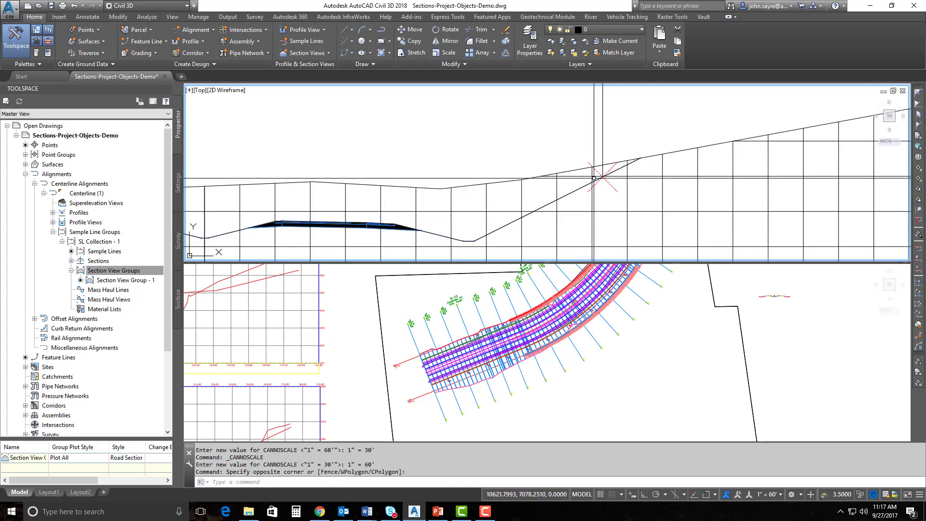
{"action": "scroll", "coordinate": [594, 176], "scroll_direction": "down", "scroll_amount": 4}
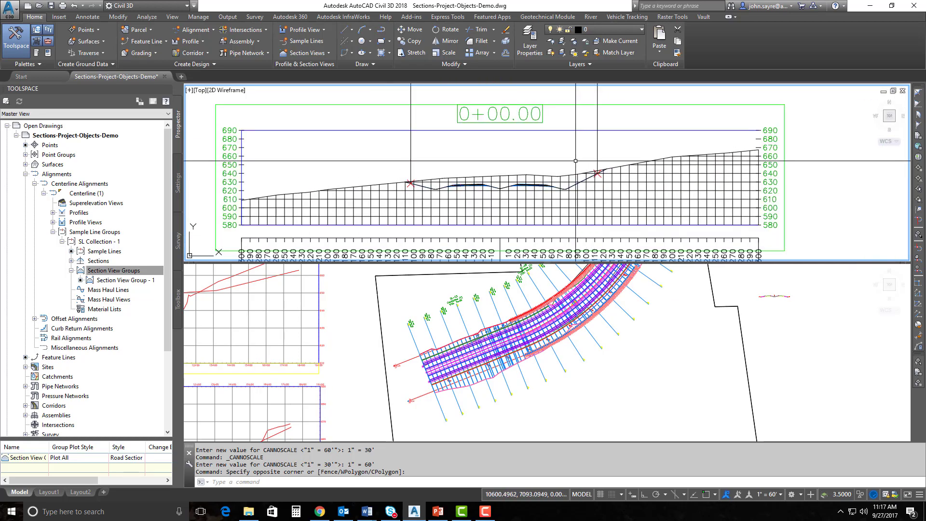
{"action": "scroll", "coordinate": [530, 192], "scroll_direction": "down", "scroll_amount": 5}
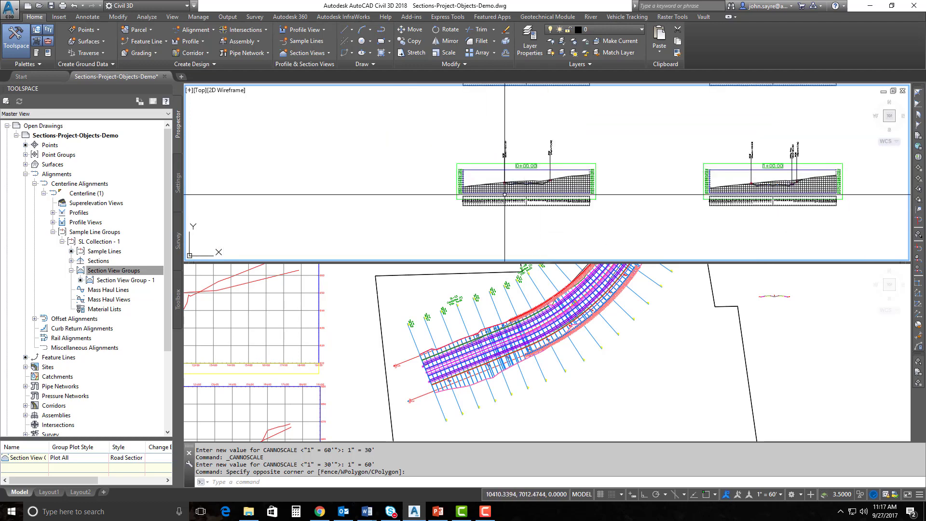
{"action": "middle_click_drag", "start_coordinate": [803, 208], "coordinate": [601, 201]}
{"action": "scroll", "coordinate": [612, 169], "scroll_direction": "up", "scroll_amount": 5}
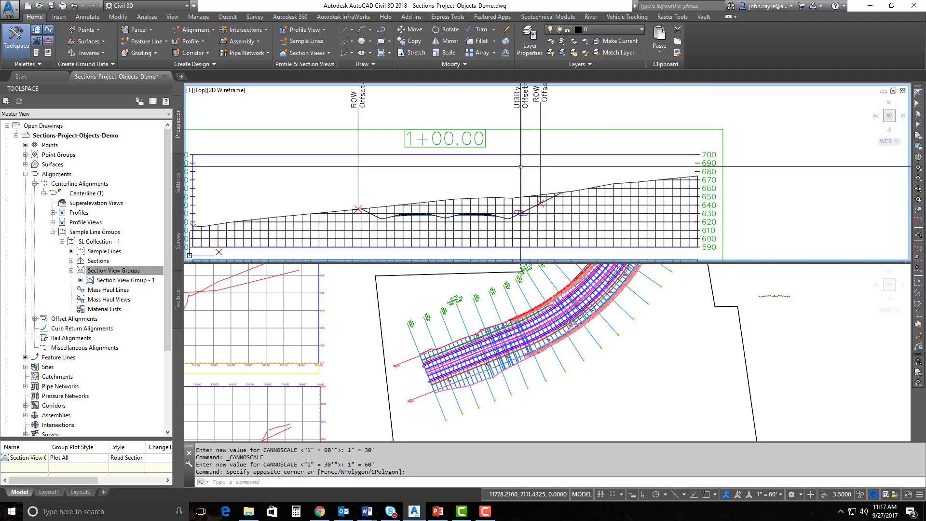
{"action": "middle_click_drag", "start_coordinate": [457, 148], "coordinate": [490, 161]}
{"action": "scroll", "coordinate": [447, 202], "scroll_direction": "down", "scroll_amount": 6}
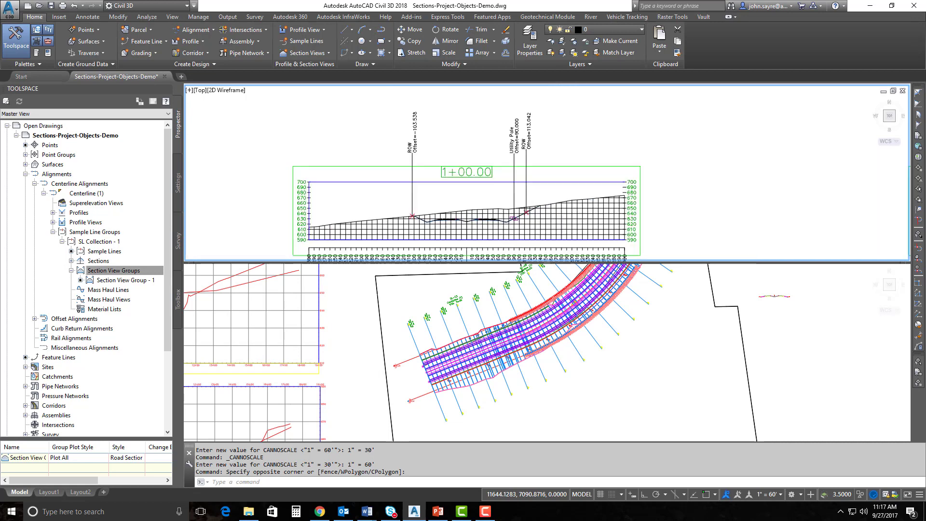
{"action": "scroll", "coordinate": [447, 202], "scroll_direction": "up", "scroll_amount": 6}
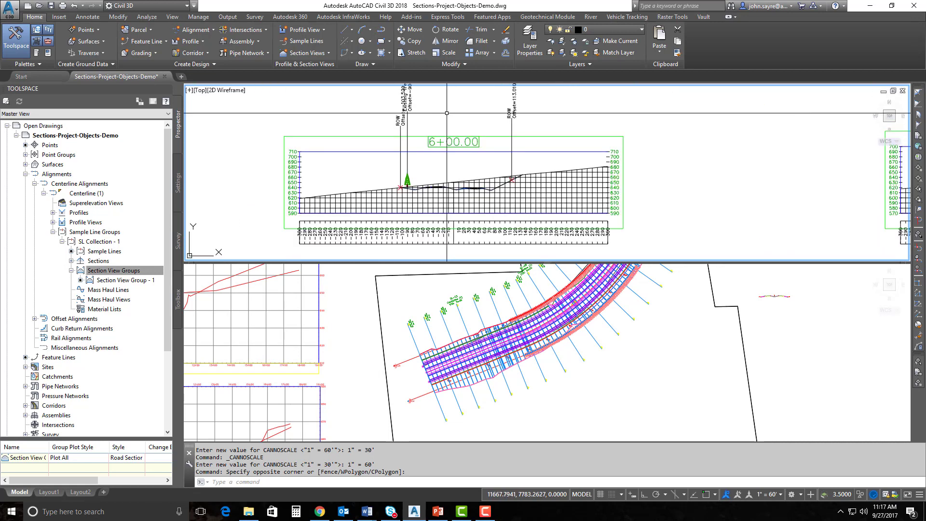
{"action": "middle_click_drag", "start_coordinate": [415, 177], "coordinate": [417, 189]}
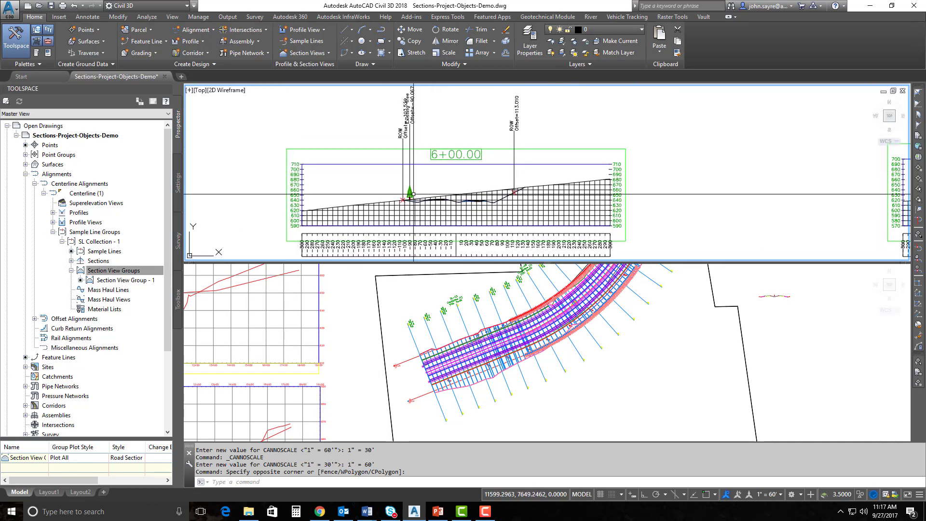
{"action": "scroll", "coordinate": [437, 212], "scroll_direction": "down", "scroll_amount": 5}
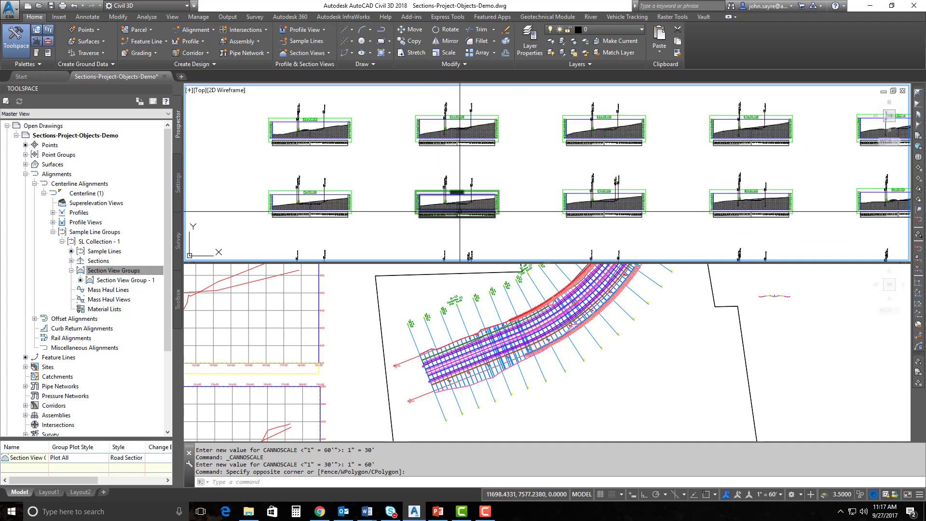
{"action": "scroll", "coordinate": [615, 213], "scroll_direction": "up", "scroll_amount": 5}
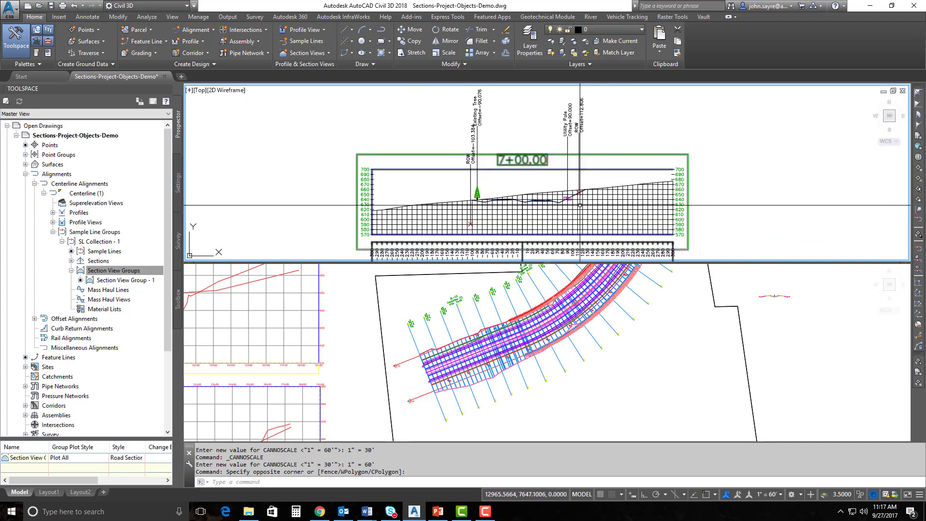
{"action": "middle_click_drag", "start_coordinate": [522, 190], "coordinate": [492, 204]}
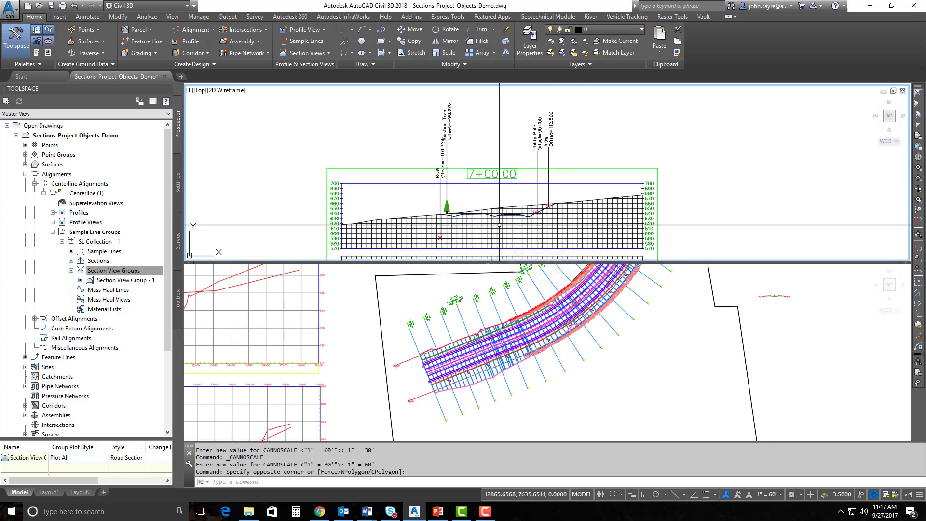
{"action": "scroll", "coordinate": [499, 224], "scroll_direction": "up", "scroll_amount": 2}
{"action": "middle_click_drag", "start_coordinate": [502, 196], "coordinate": [498, 240]}
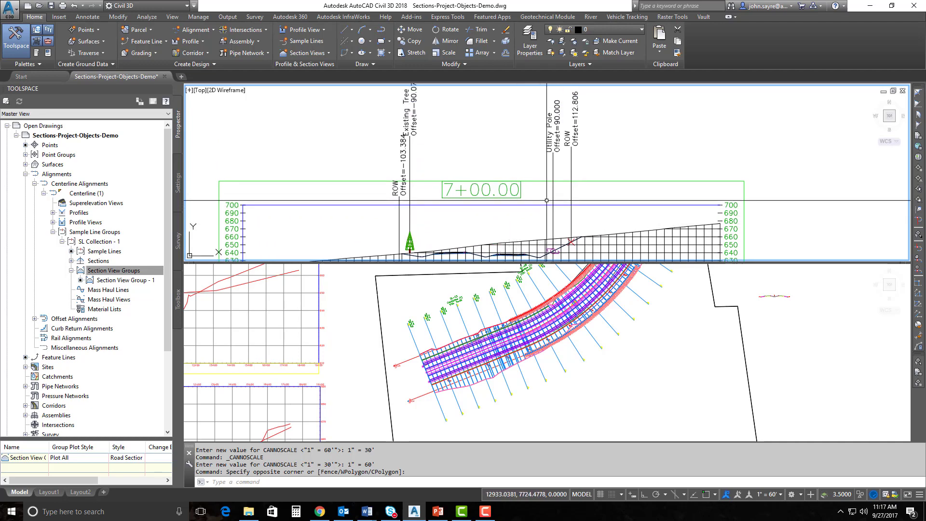
{"action": "middle_click_drag", "start_coordinate": [503, 226], "coordinate": [524, 146]}
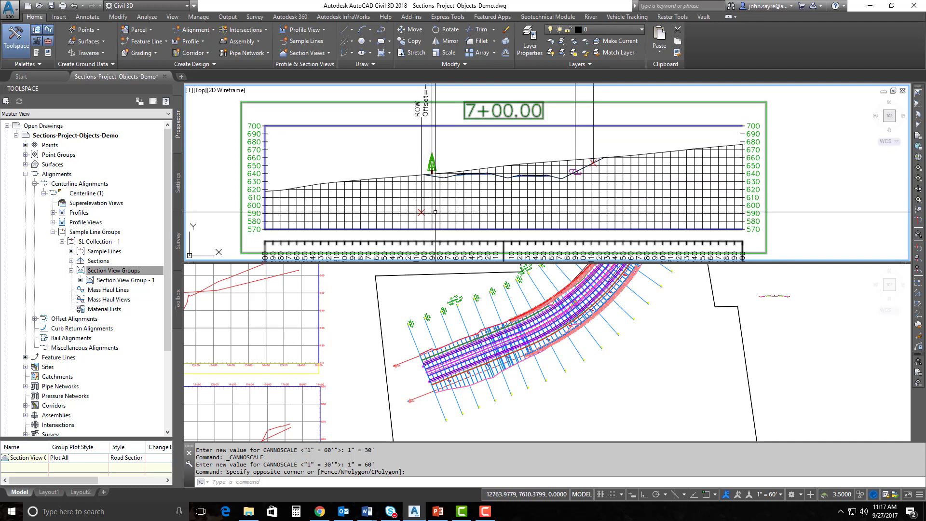
{"action": "scroll", "coordinate": [435, 212], "scroll_direction": "up", "scroll_amount": 7}
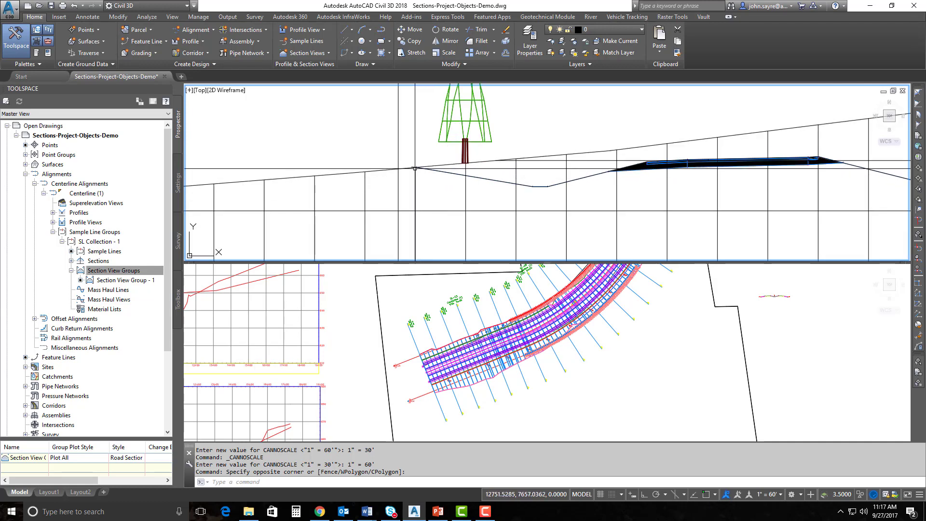
{"action": "scroll", "coordinate": [417, 167], "scroll_direction": "down", "scroll_amount": 5}
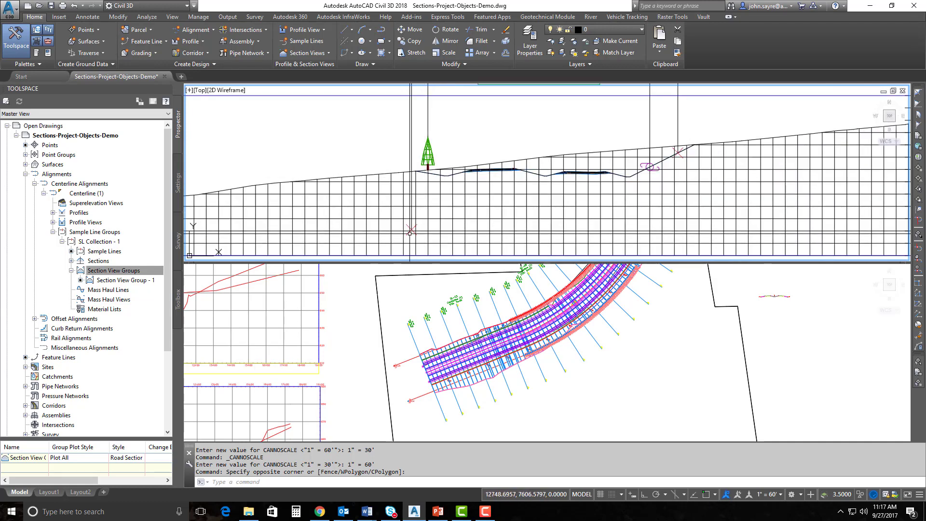
{"action": "scroll", "coordinate": [414, 230], "scroll_direction": "down", "scroll_amount": 4}
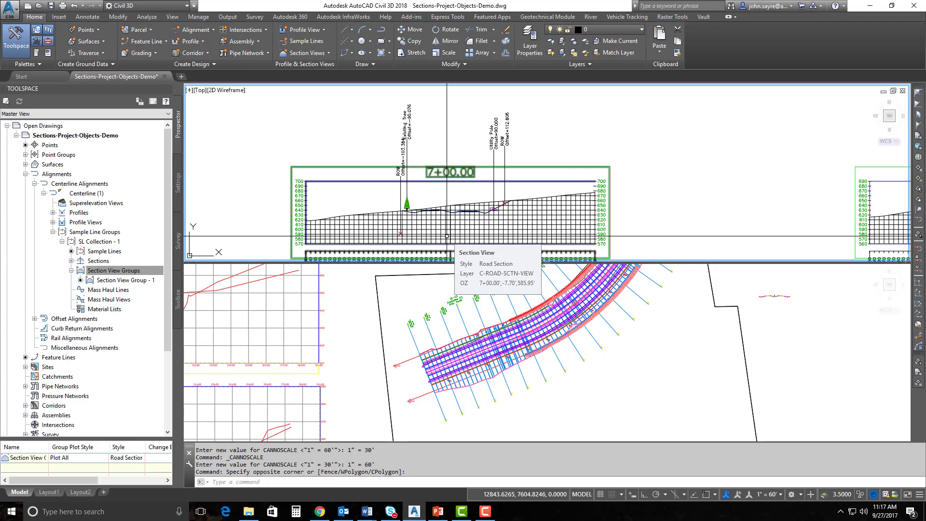
{"action": "scroll", "coordinate": [400, 237], "scroll_direction": "up", "scroll_amount": 2}
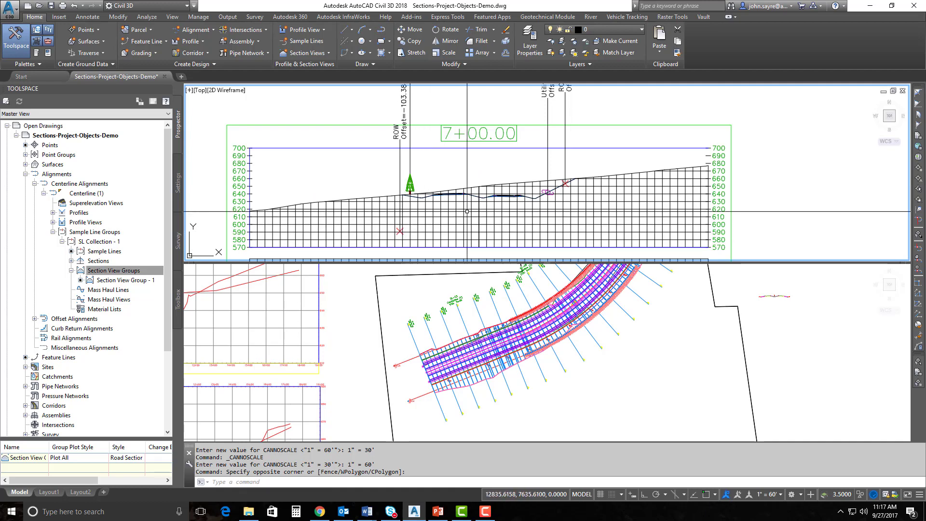
{"action": "middle_click_drag", "start_coordinate": [471, 210], "coordinate": [389, 222]}
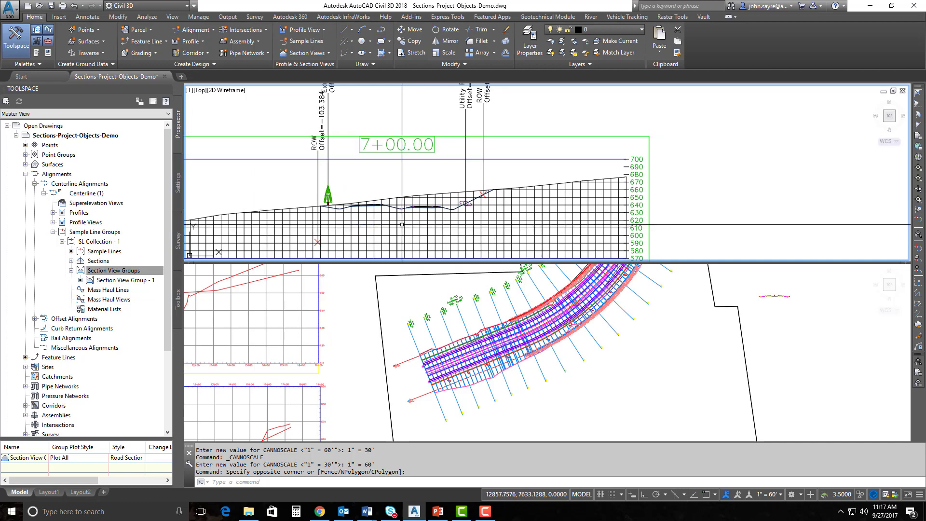
{"action": "scroll", "coordinate": [402, 225], "scroll_direction": "down", "scroll_amount": 4}
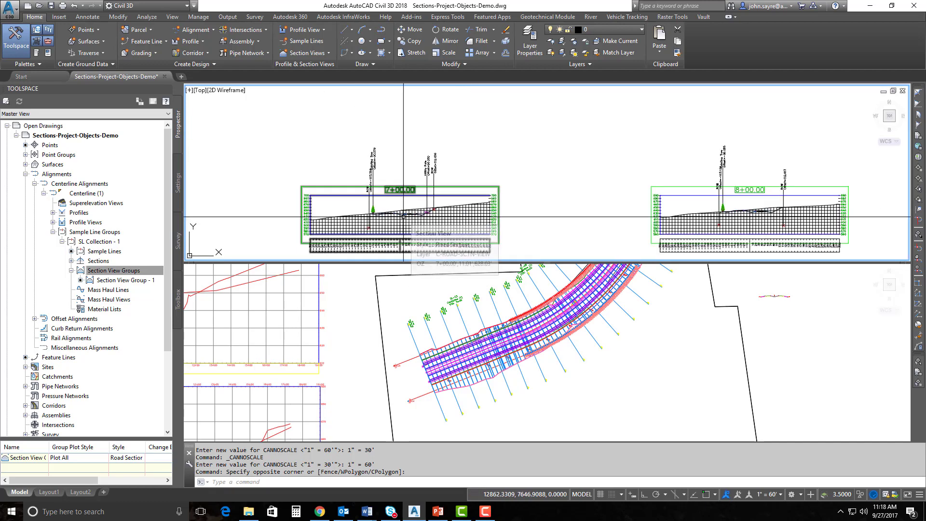
{"action": "scroll", "coordinate": [404, 216], "scroll_direction": "down", "scroll_amount": 5}
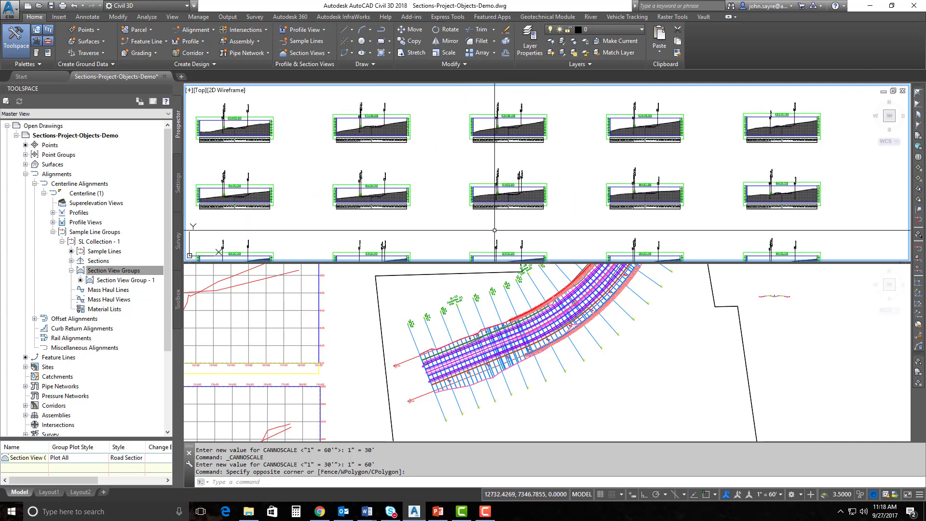
{"action": "middle_click_drag", "start_coordinate": [421, 230], "coordinate": [561, 159]}
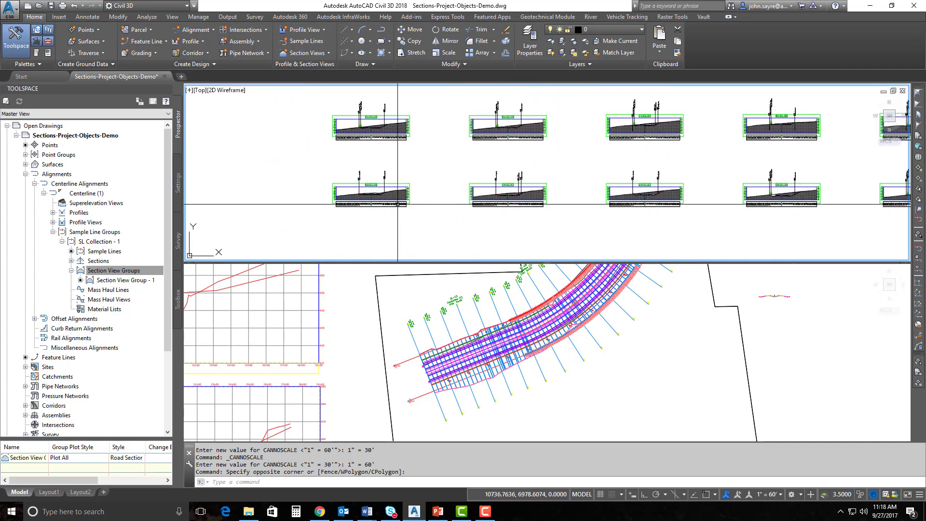
{"action": "scroll", "coordinate": [534, 176], "scroll_direction": "up", "scroll_amount": 8}
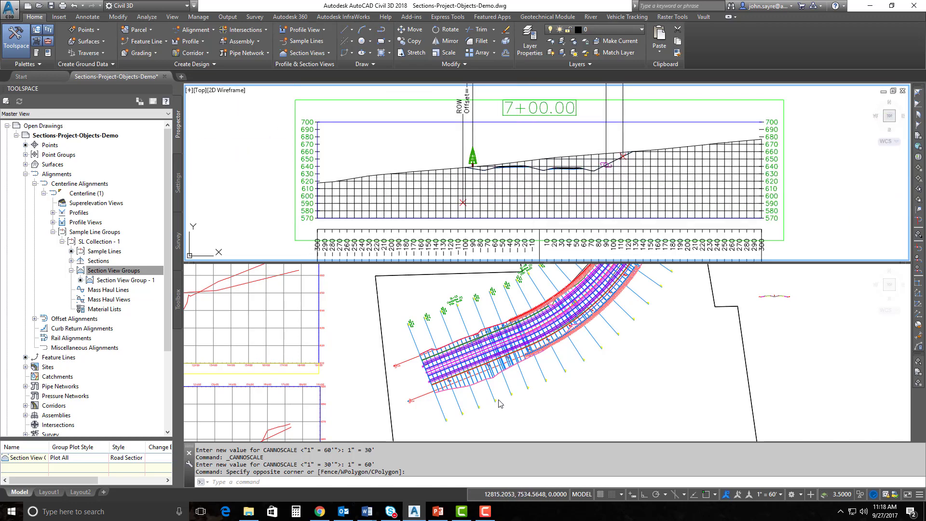
{"action": "left_click", "coordinate": [527, 410]}
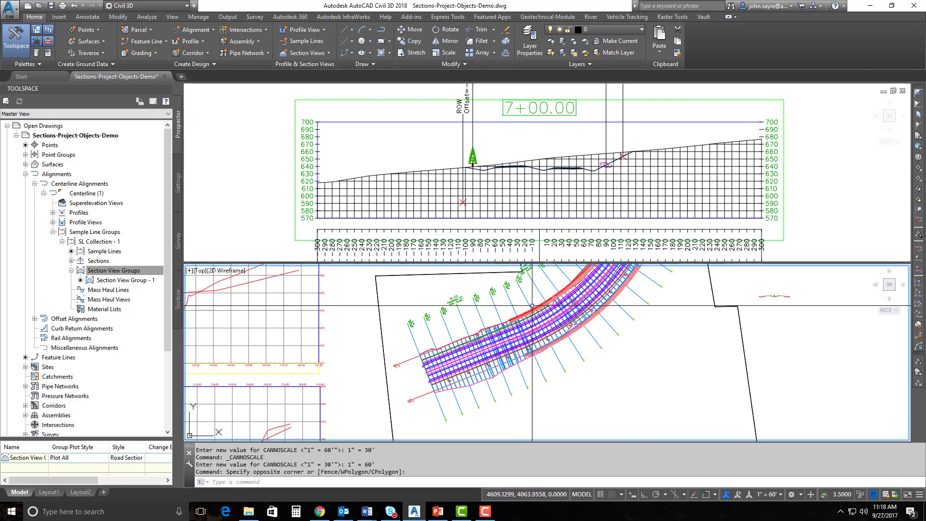
{"action": "scroll", "coordinate": [531, 298], "scroll_direction": "up", "scroll_amount": 6}
{"action": "scroll", "coordinate": [466, 294], "scroll_direction": "up", "scroll_amount": 4}
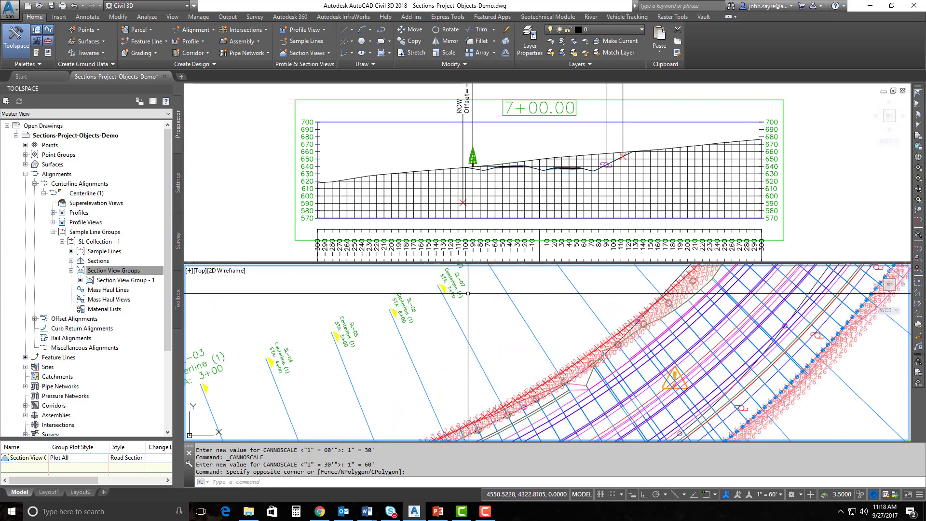
{"action": "middle_click_drag", "start_coordinate": [517, 389], "coordinate": [487, 289]}
{"action": "scroll", "coordinate": [511, 345], "scroll_direction": "down", "scroll_amount": 4}
{"action": "scroll", "coordinate": [530, 402], "scroll_direction": "up", "scroll_amount": 5}
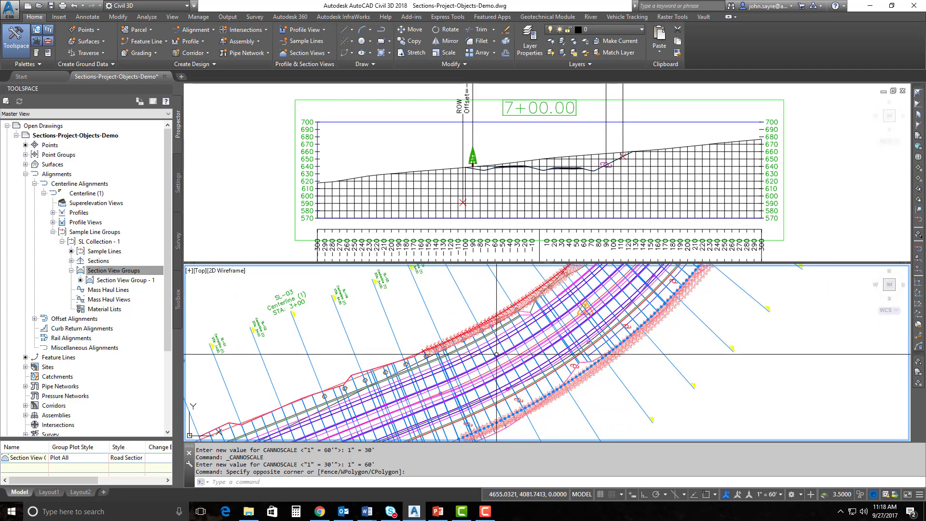
{"action": "left_click", "coordinate": [464, 335]}
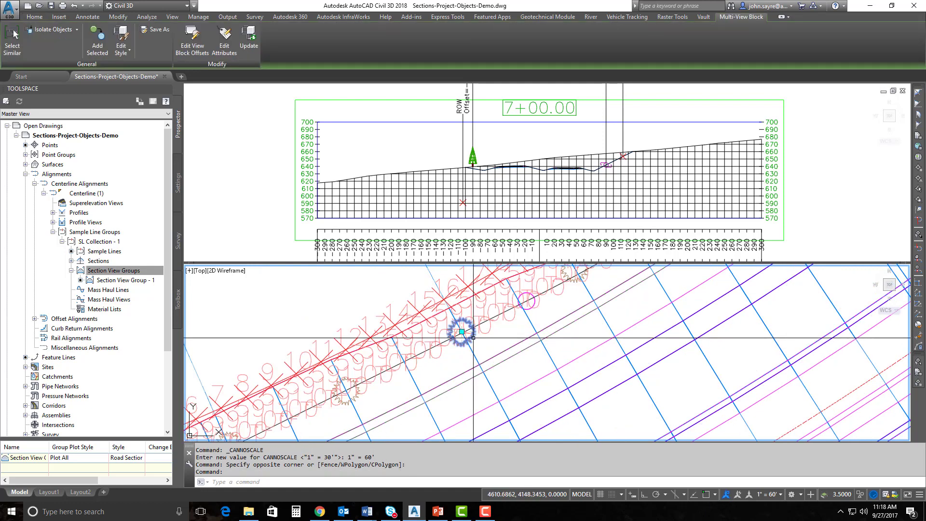
Stretch the tree symbol's grip to a few trial positions beside the sample line
{"action": "left_click", "coordinate": [470, 327]}
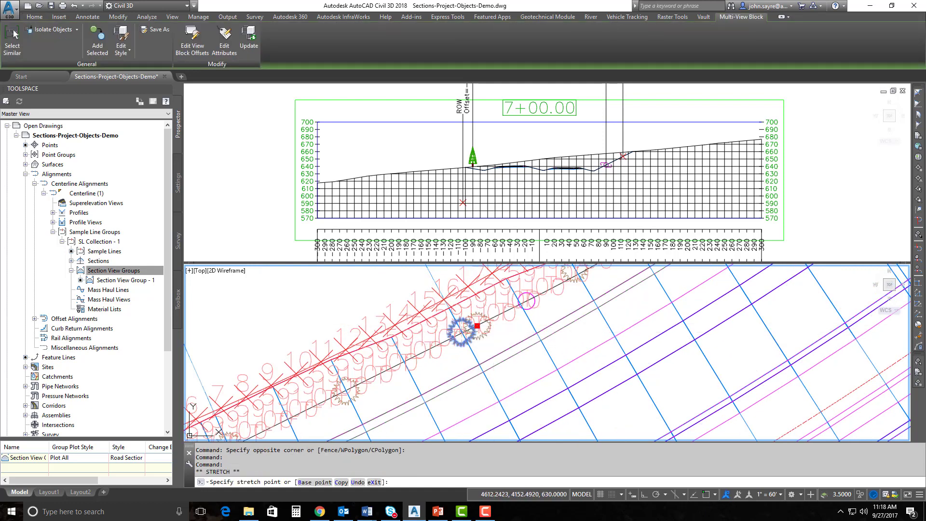
{"action": "left_click", "coordinate": [477, 327]}
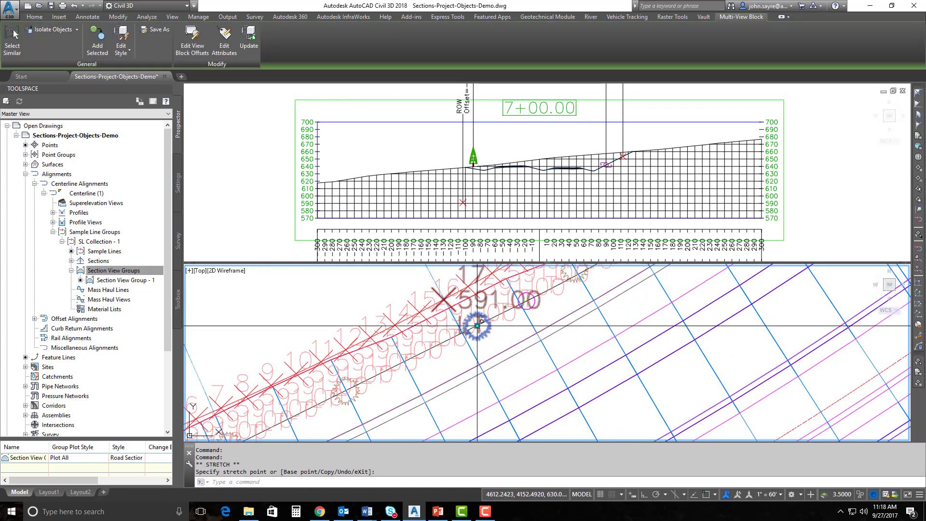
{"action": "left_click", "coordinate": [478, 325]}
{"action": "left_click", "coordinate": [492, 318]}
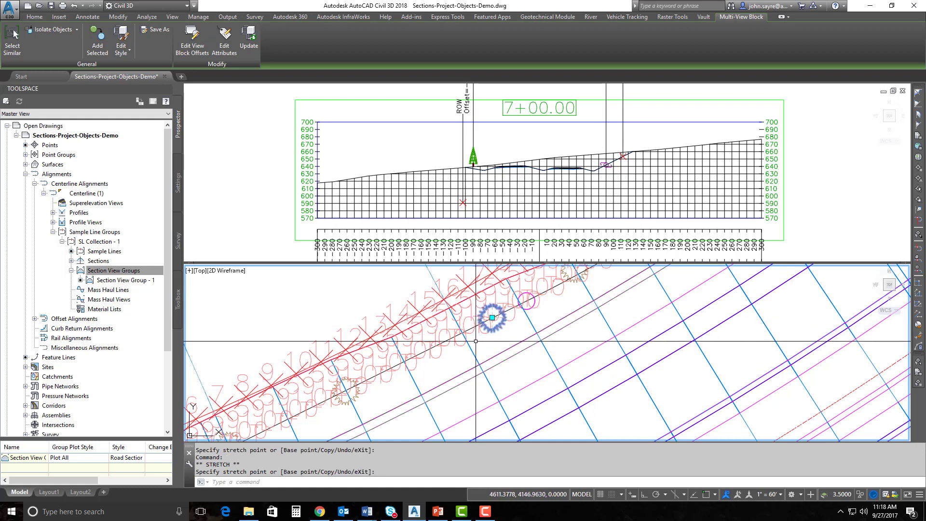
{"action": "left_click", "coordinate": [492, 318]}
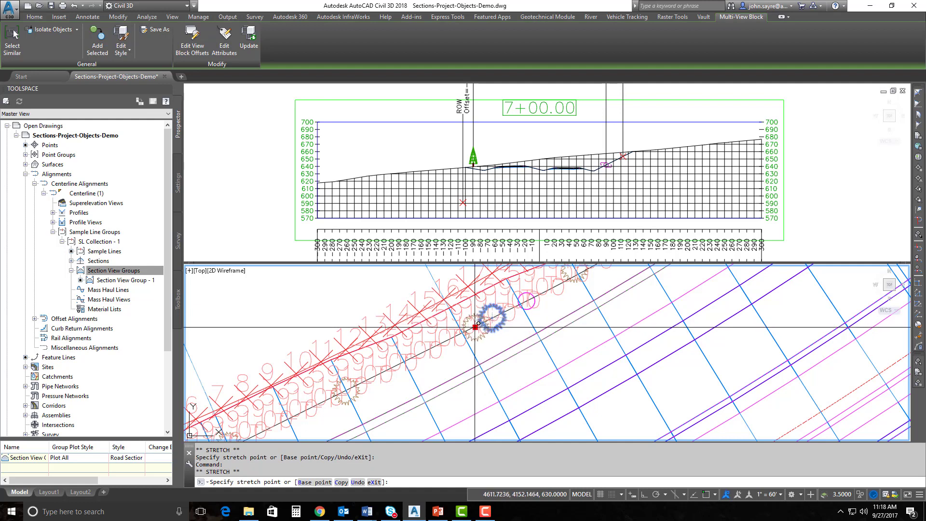
{"action": "left_click", "coordinate": [473, 331]}
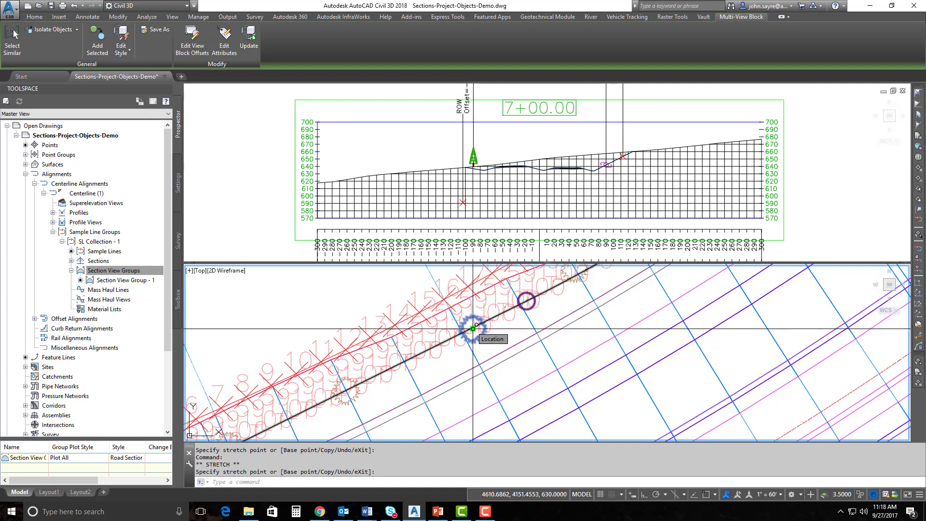
Settle the tree symbol at its final spot and check it in the section view
{"action": "left_click", "coordinate": [473, 329]}
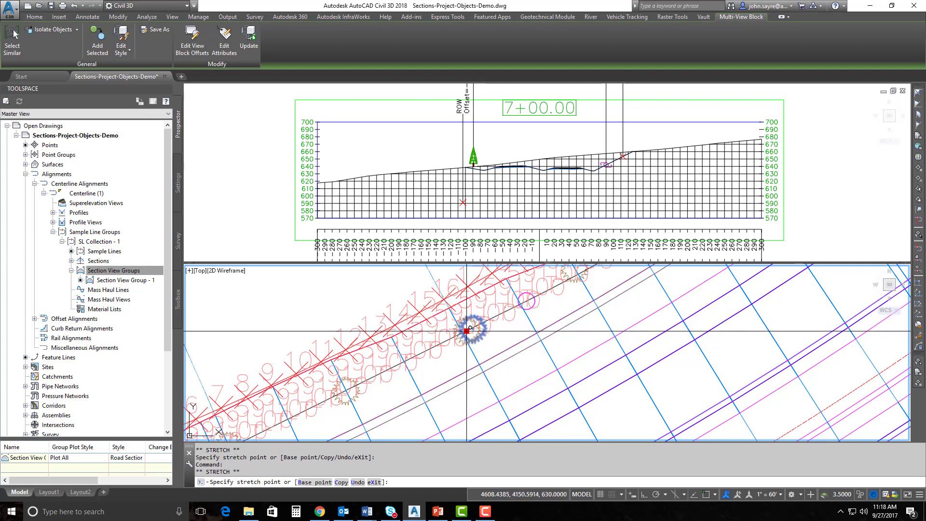
{"action": "left_click", "coordinate": [462, 333]}
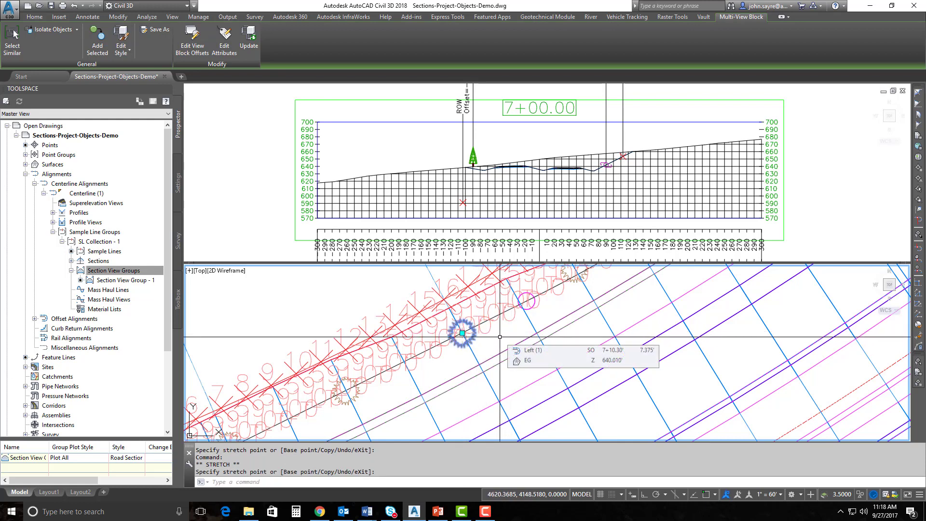
{"action": "left_click", "coordinate": [462, 333]}
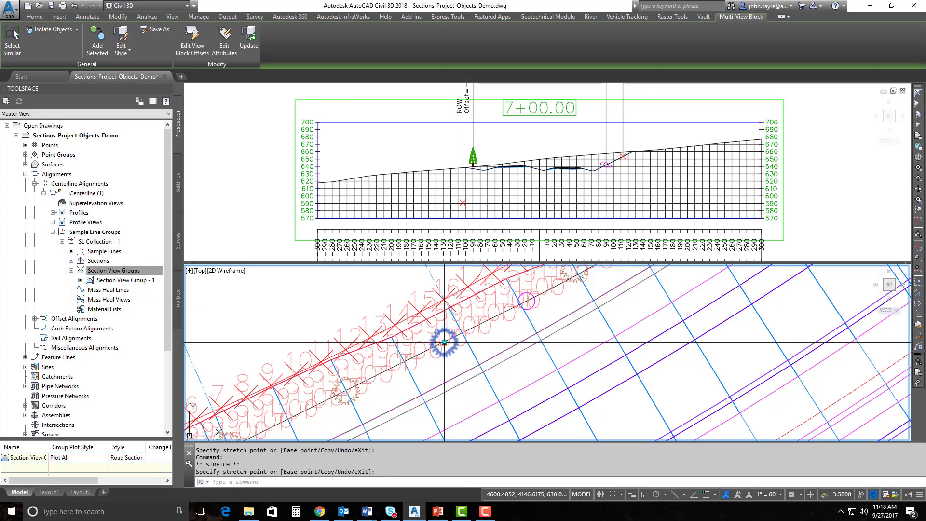
{"action": "left_click", "coordinate": [454, 338]}
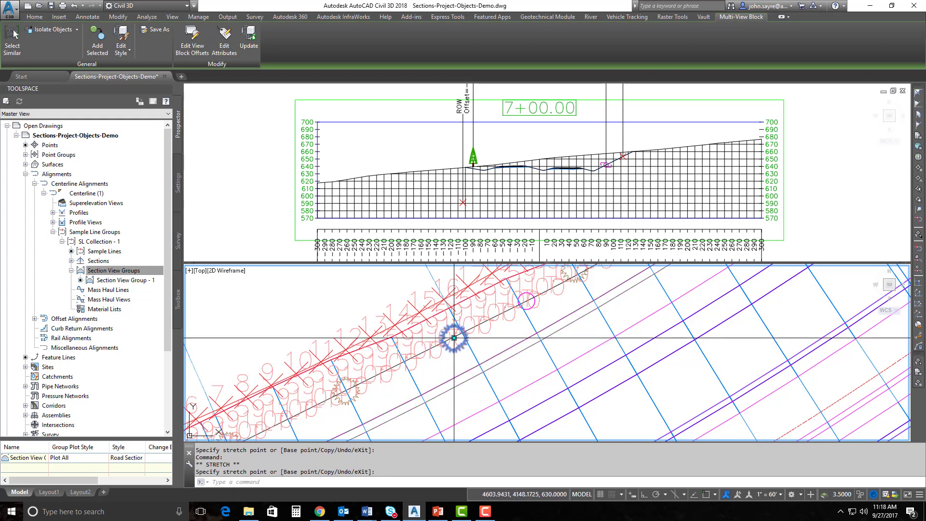
{"action": "left_click", "coordinate": [492, 210]}
{"action": "scroll", "coordinate": [488, 153], "scroll_direction": "up", "scroll_amount": 6}
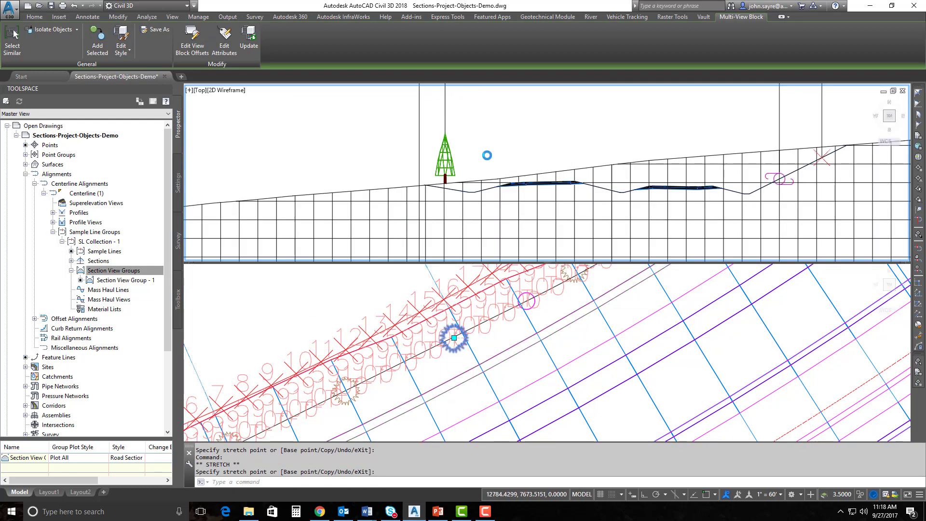
Move the tree symbol's grip to two new positions in the plan
{"action": "left_click", "coordinate": [448, 313]}
{"action": "left_click", "coordinate": [454, 339]}
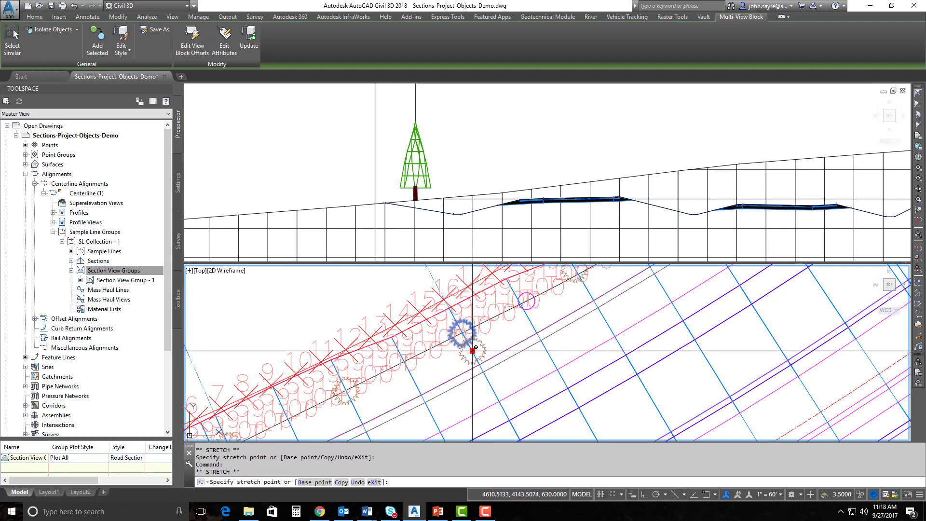
{"action": "left_click", "coordinate": [473, 351]}
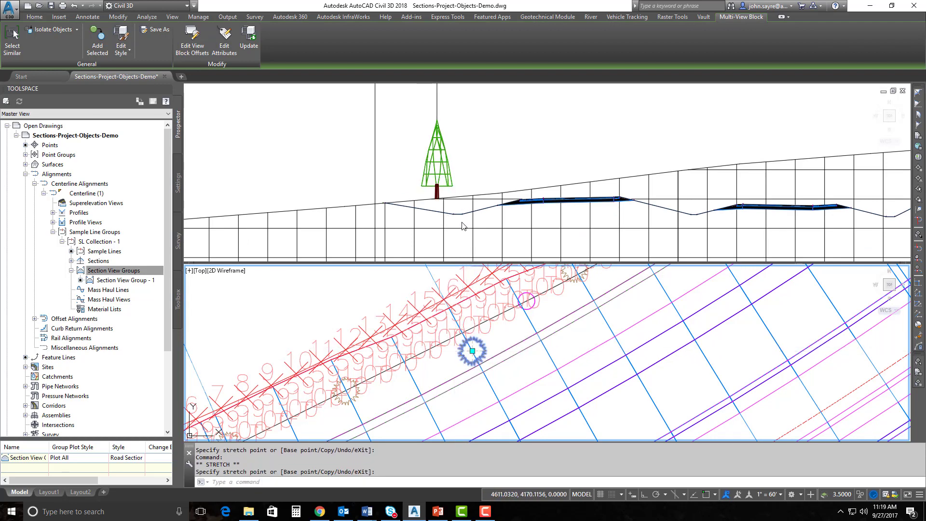
{"action": "left_click", "coordinate": [473, 351]}
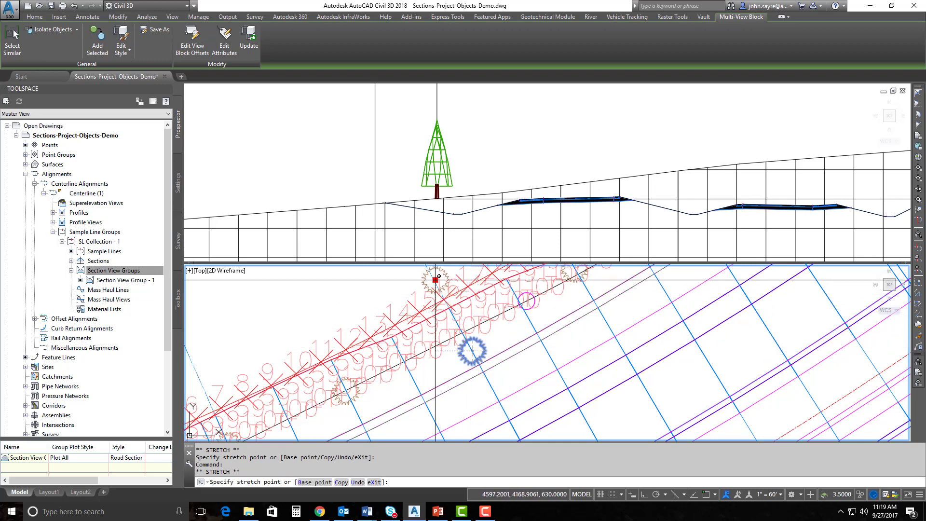
{"action": "left_click", "coordinate": [436, 280]}
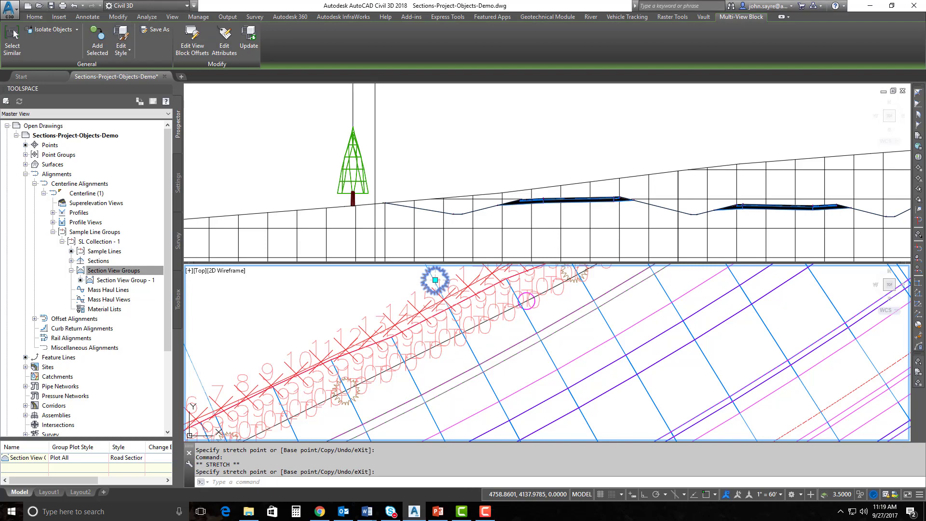
Stretch the sample line end to a new point and review the shifted tree in the section view
{"action": "scroll", "coordinate": [461, 437], "scroll_direction": "down", "scroll_amount": 2}
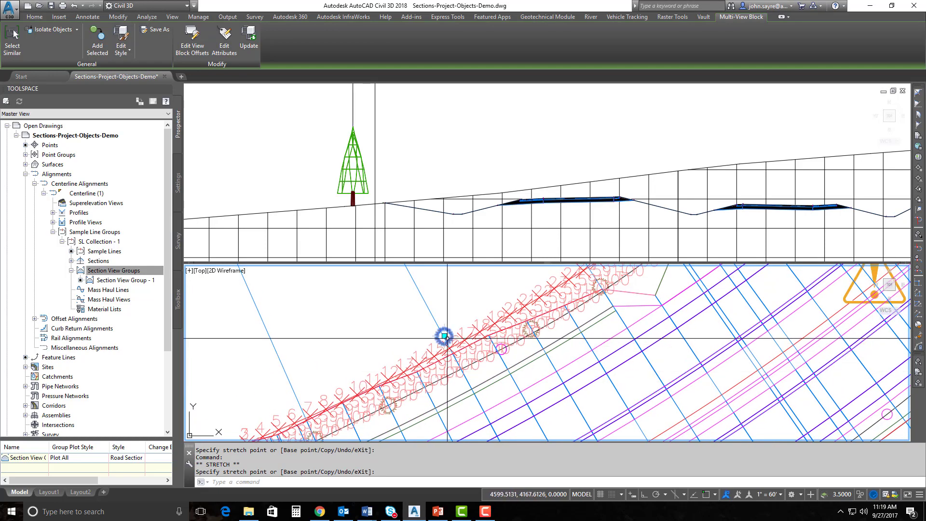
{"action": "left_click", "coordinate": [445, 336]}
{"action": "left_click", "coordinate": [434, 317]}
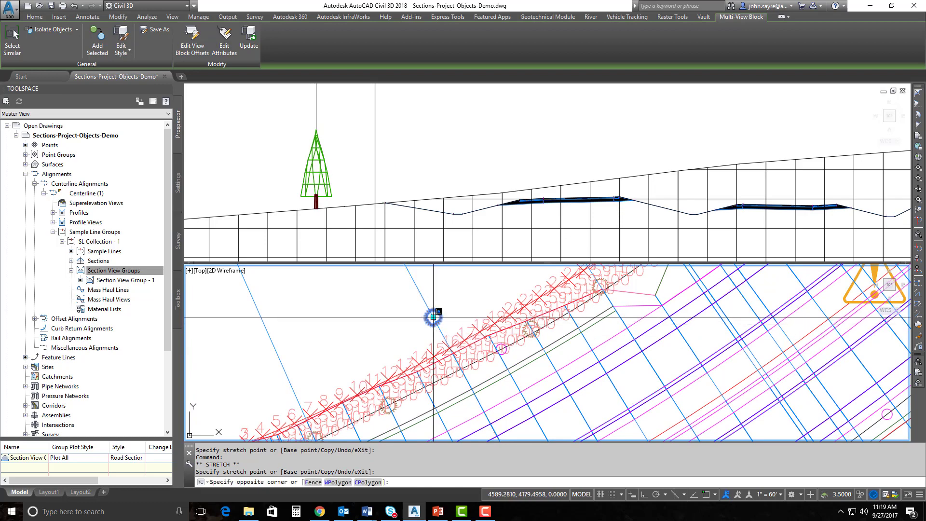
{"action": "key", "text": "Escape"}
{"action": "left_click", "coordinate": [433, 317]}
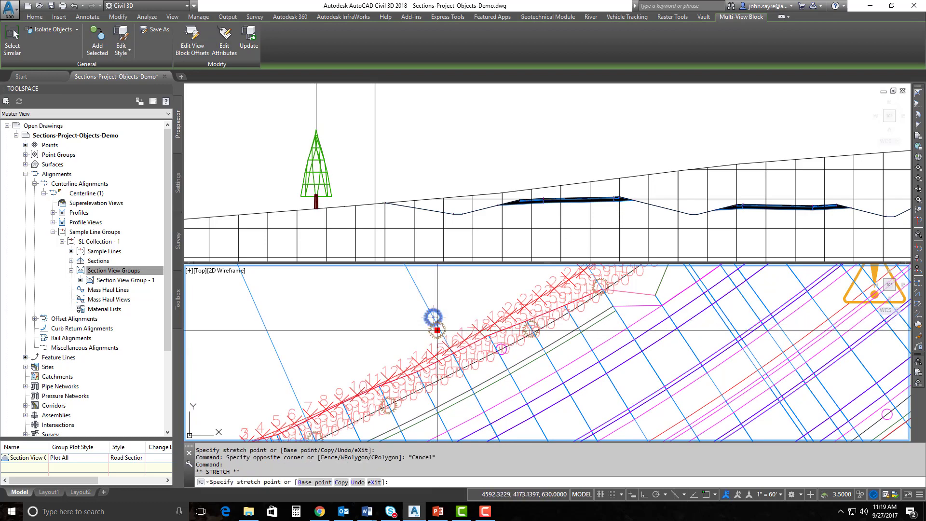
{"action": "left_click", "coordinate": [461, 369]}
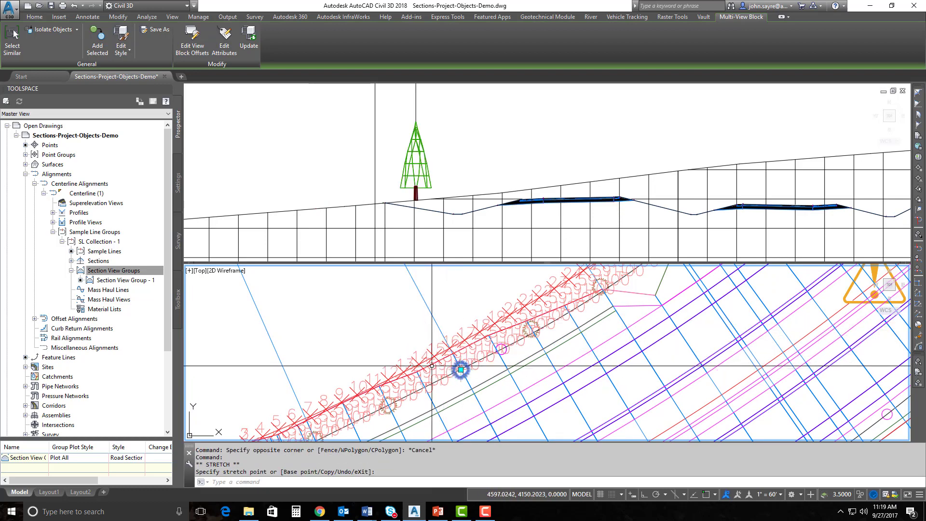
{"action": "scroll", "coordinate": [397, 316], "scroll_direction": "down", "scroll_amount": 8}
{"action": "left_click", "coordinate": [363, 199]}
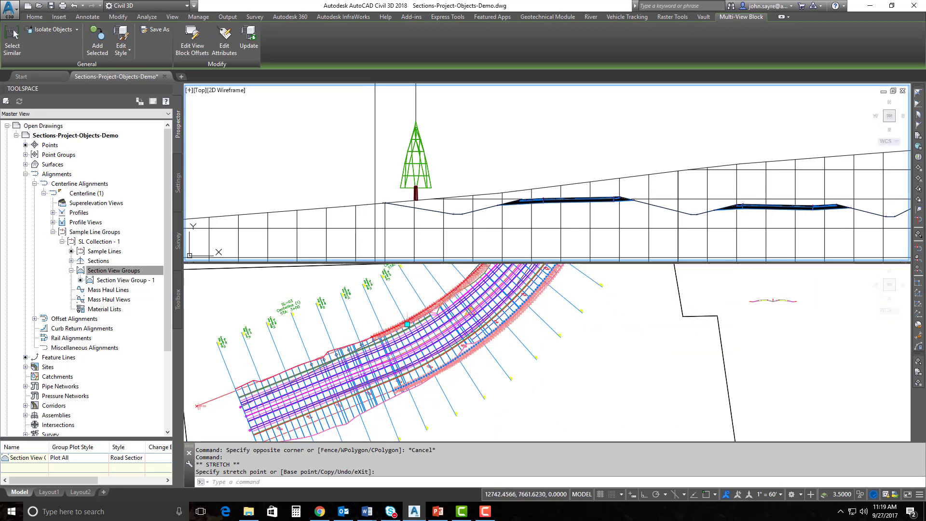
Stretch the sample-line end twice so the 7+00.00 section's Existing Tree offset reads -89.273
{"action": "scroll", "coordinate": [392, 182], "scroll_direction": "down", "scroll_amount": 5}
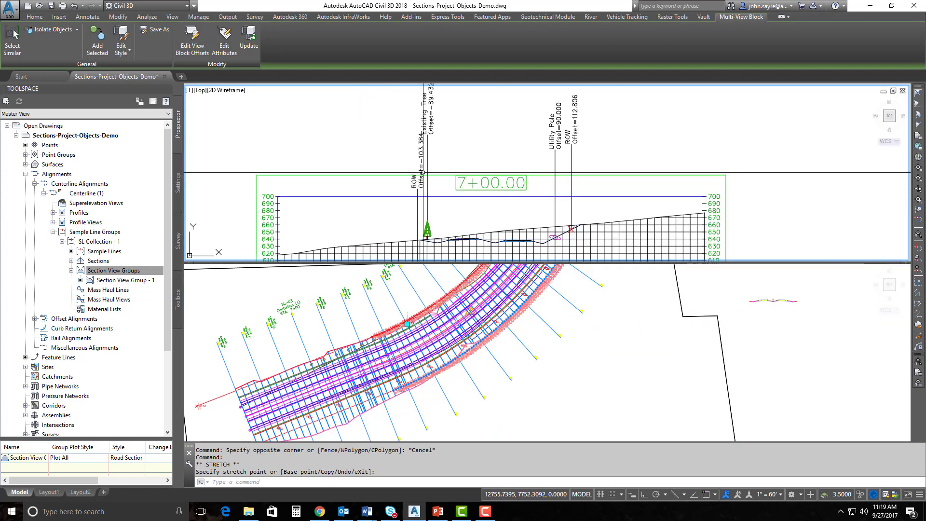
{"action": "middle_click_drag", "start_coordinate": [423, 182], "coordinate": [408, 191]}
{"action": "left_click", "coordinate": [405, 336]}
{"action": "scroll", "coordinate": [424, 322], "scroll_direction": "up", "scroll_amount": 6}
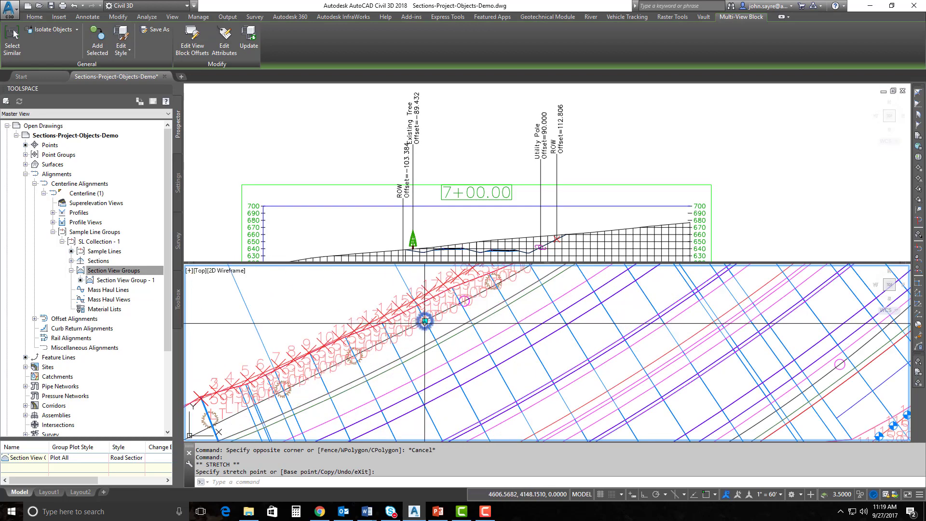
{"action": "left_click", "coordinate": [401, 278]}
{"action": "left_click", "coordinate": [402, 278]}
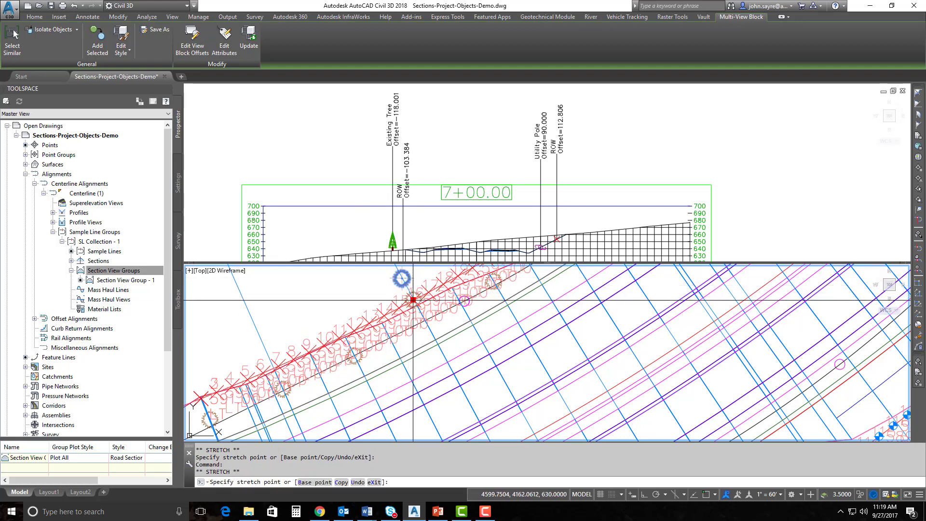
{"action": "left_click", "coordinate": [427, 321]}
{"action": "left_click", "coordinate": [426, 320]}
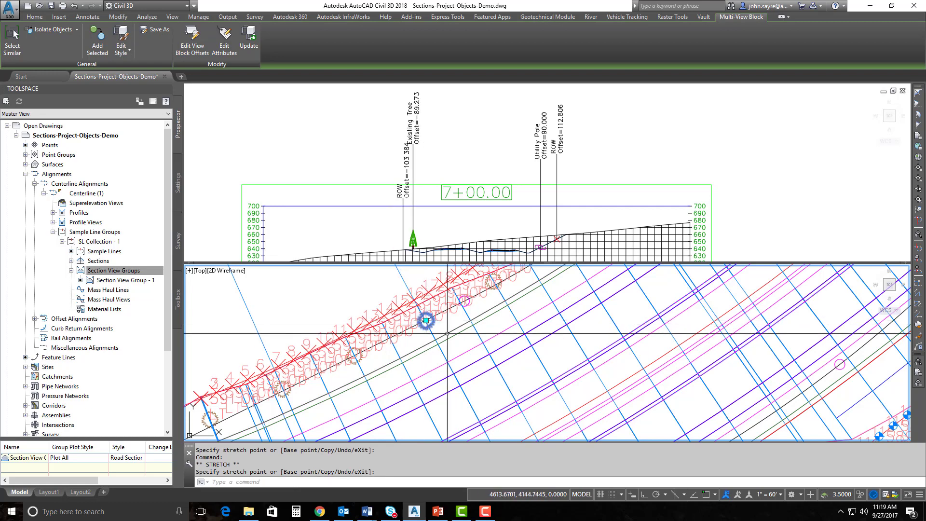
{"action": "left_click", "coordinate": [429, 225]}
{"action": "scroll", "coordinate": [429, 225], "scroll_direction": "down", "scroll_amount": 5}
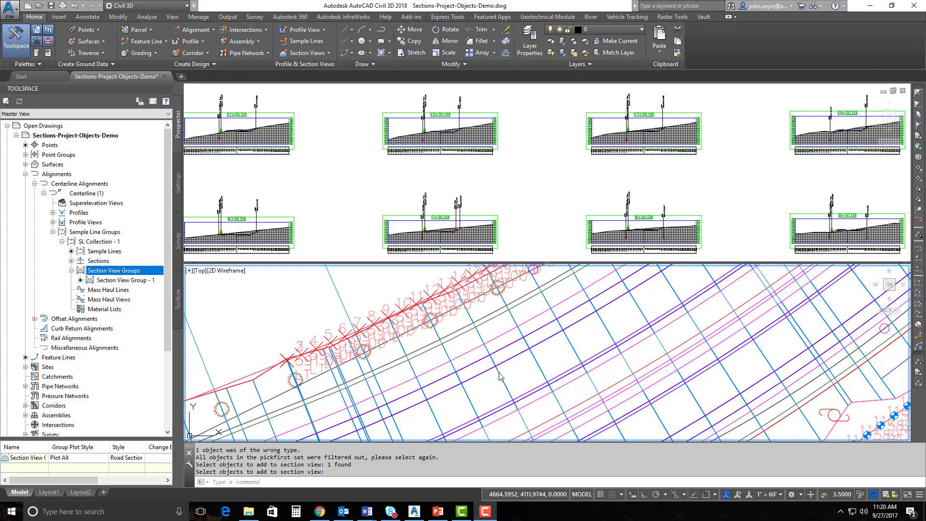
Zoom and pan the plan viewport along the corridor toward its start
{"action": "left_click", "coordinate": [473, 391]}
{"action": "scroll", "coordinate": [472, 364], "scroll_direction": "down", "scroll_amount": 6}
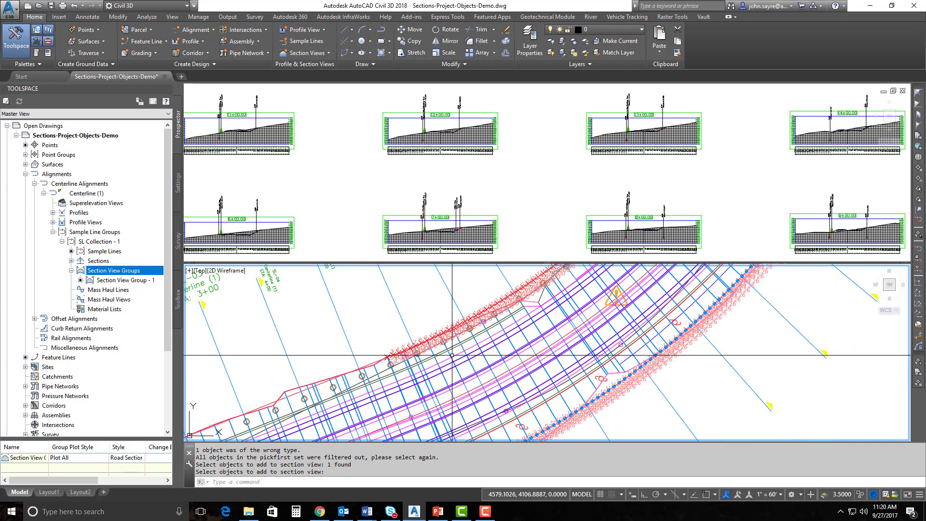
{"action": "middle_click_drag", "start_coordinate": [436, 397], "coordinate": [425, 391]}
{"action": "scroll", "coordinate": [425, 391], "scroll_direction": "up", "scroll_amount": 4}
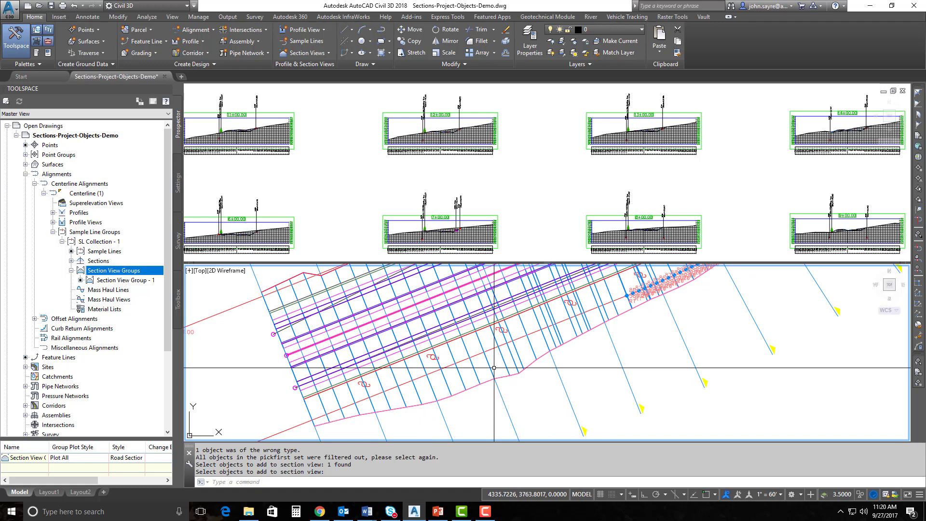
{"action": "scroll", "coordinate": [455, 407], "scroll_direction": "down", "scroll_amount": 3}
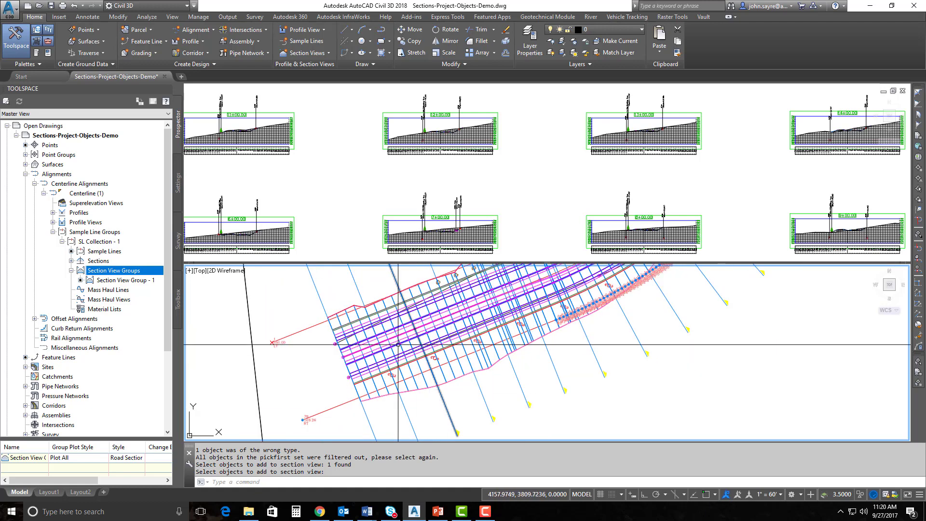
{"action": "scroll", "coordinate": [454, 407], "scroll_direction": "up", "scroll_amount": 5}
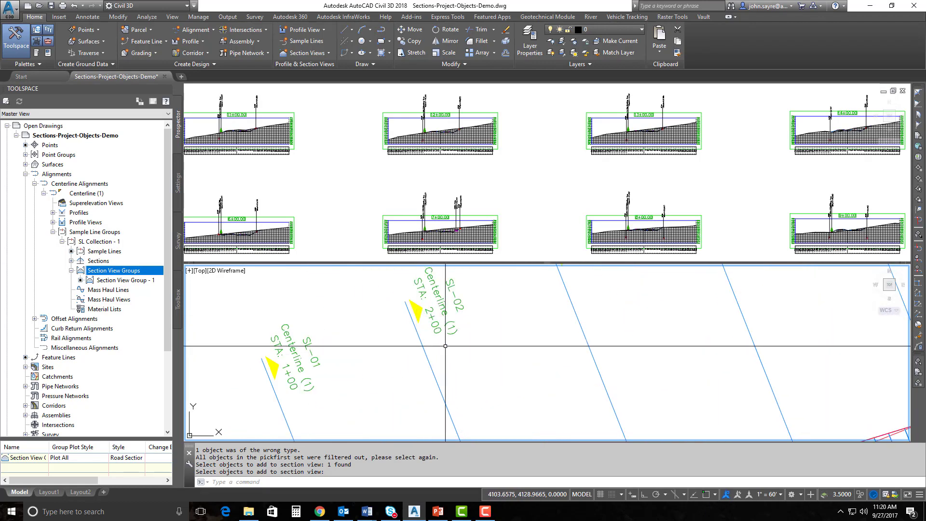
{"action": "scroll", "coordinate": [446, 346], "scroll_direction": "down", "scroll_amount": 5}
{"action": "middle_click_drag", "start_coordinate": [465, 410], "coordinate": [434, 345]}
{"action": "scroll", "coordinate": [435, 369], "scroll_direction": "up", "scroll_amount": 3}
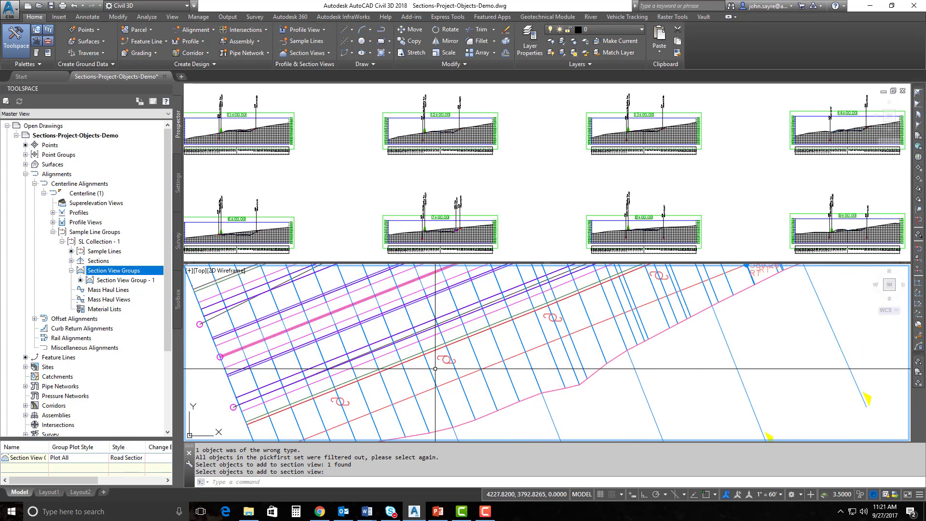
Pan and zoom the section viewport to center the 2+00.00 section view
{"action": "left_click", "coordinate": [432, 215]}
{"action": "scroll", "coordinate": [431, 214], "scroll_direction": "down", "scroll_amount": 3}
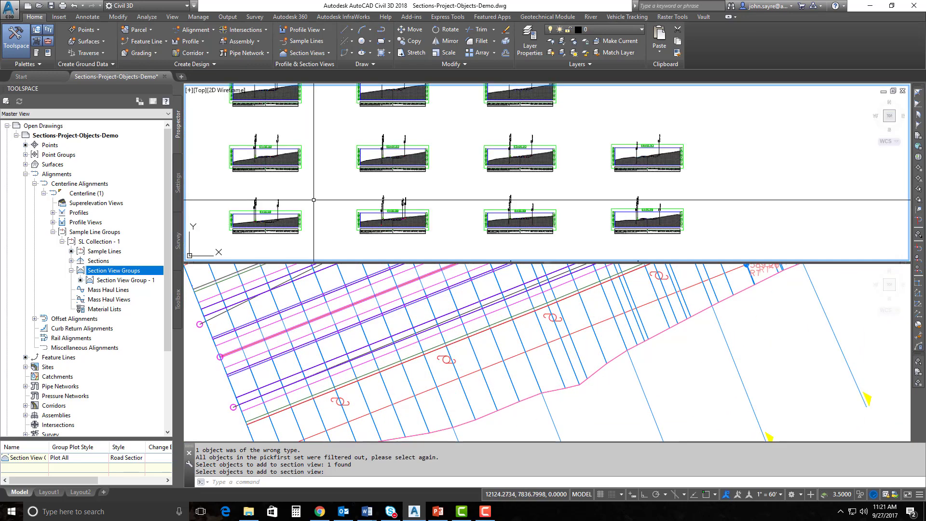
{"action": "scroll", "coordinate": [410, 212], "scroll_direction": "up", "scroll_amount": 3}
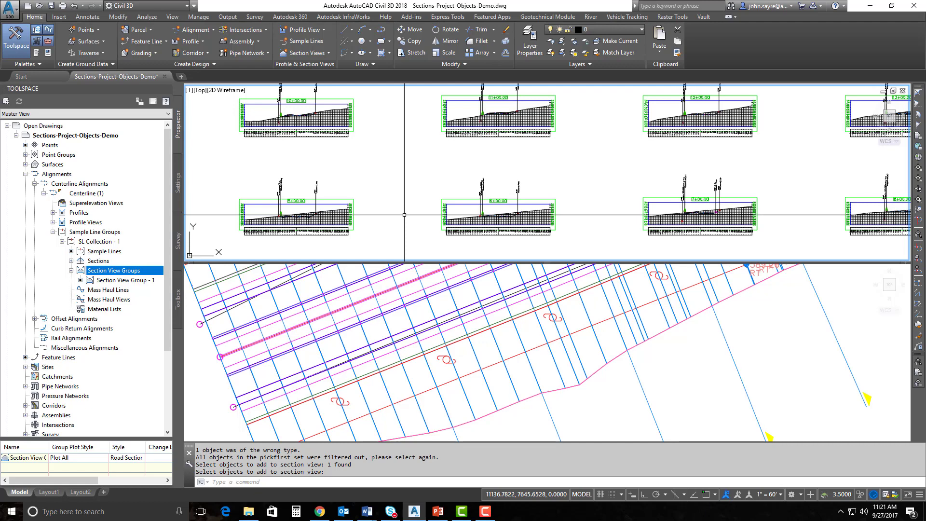
{"action": "middle_click_drag", "start_coordinate": [352, 230], "coordinate": [460, 131]}
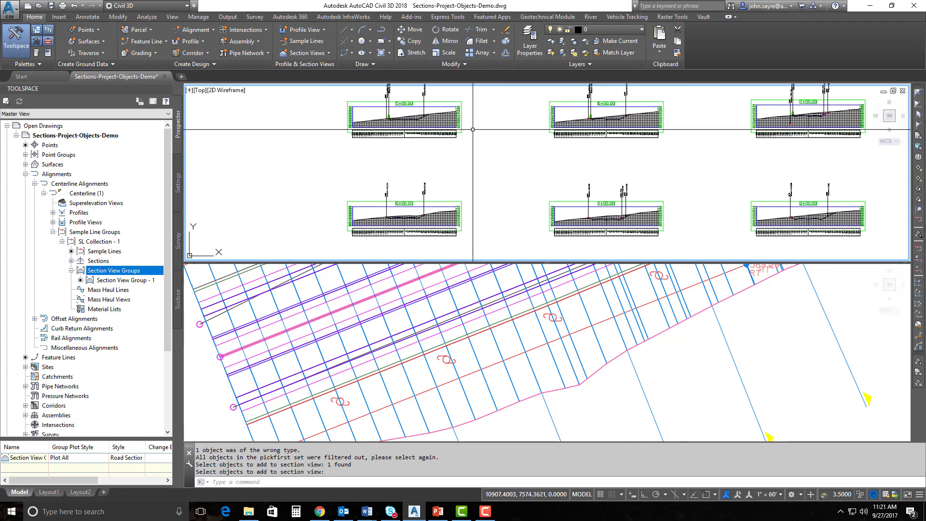
{"action": "middle_click_drag", "start_coordinate": [474, 226], "coordinate": [401, 165]}
{"action": "scroll", "coordinate": [554, 198], "scroll_direction": "up", "scroll_amount": 4}
{"action": "middle_click_drag", "start_coordinate": [554, 214], "coordinate": [523, 211]}
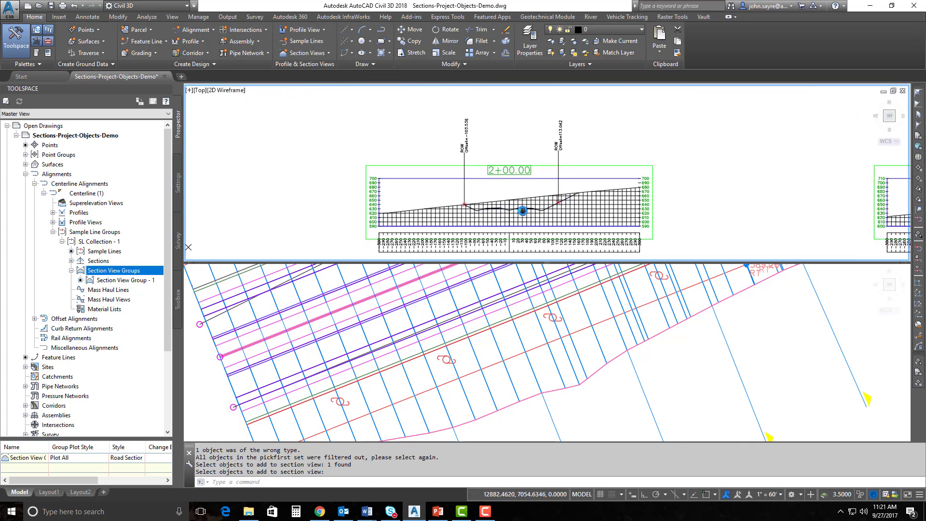
Zoom and pan the plan viewport to bring sample line SL-02 into view
{"action": "left_click", "coordinate": [456, 381]}
{"action": "scroll", "coordinate": [460, 379], "scroll_direction": "down", "scroll_amount": 2}
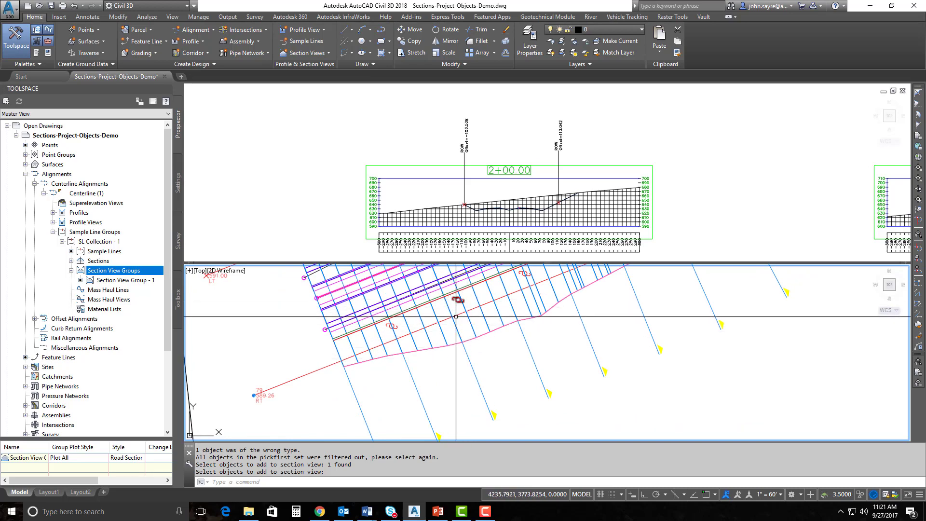
{"action": "scroll", "coordinate": [437, 295], "scroll_direction": "up", "scroll_amount": 2}
{"action": "middle_click_drag", "start_coordinate": [437, 295], "coordinate": [425, 326]}
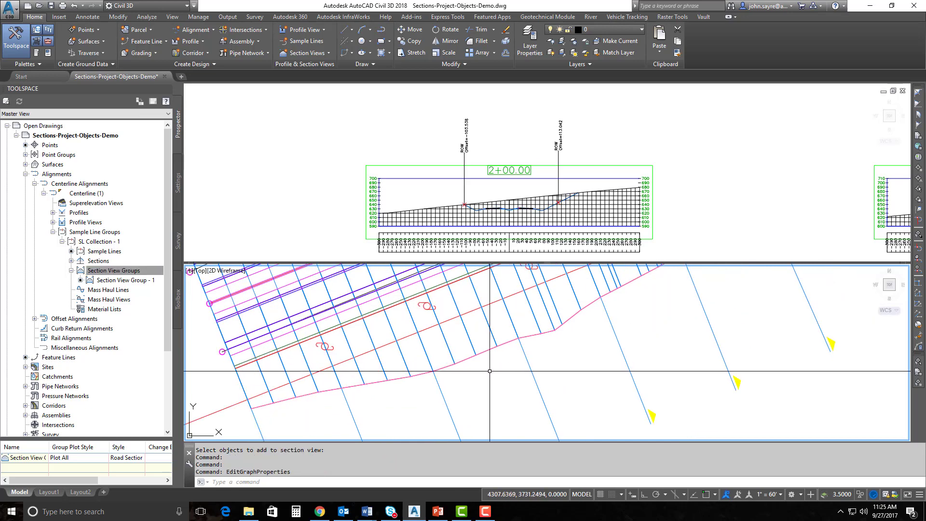
{"action": "scroll", "coordinate": [490, 371], "scroll_direction": "down", "scroll_amount": 3}
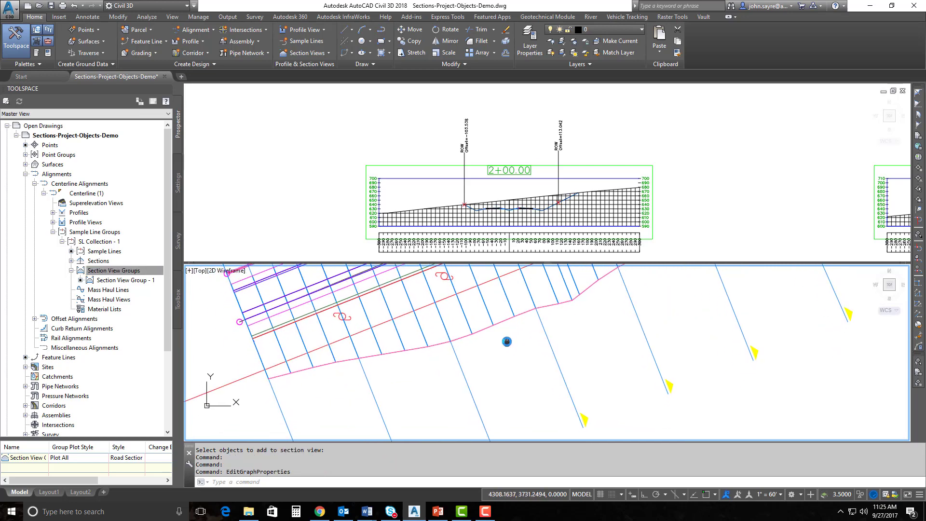
{"action": "scroll", "coordinate": [467, 300], "scroll_direction": "up", "scroll_amount": 2}
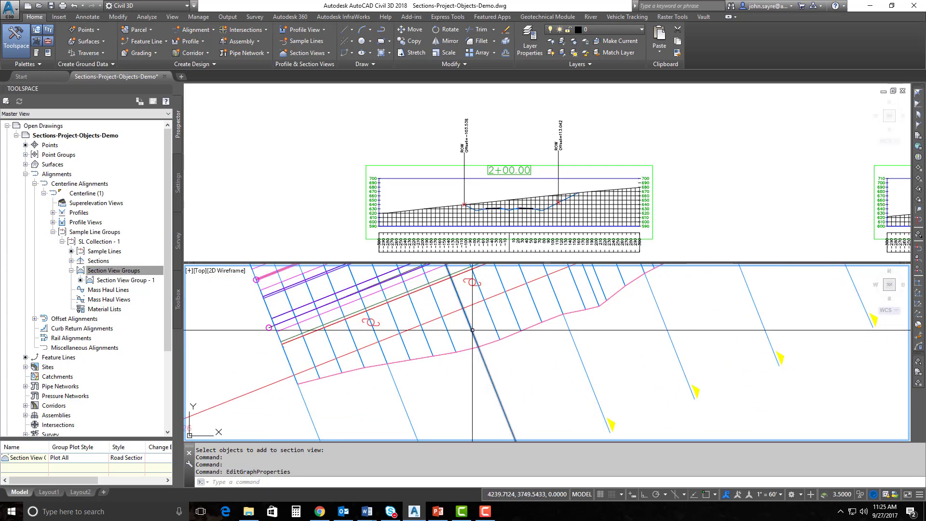
Project the utility pole block from sample line SL-02 into its section views
{"action": "left_click", "coordinate": [476, 333]}
{"action": "right_click", "coordinate": [479, 319]}
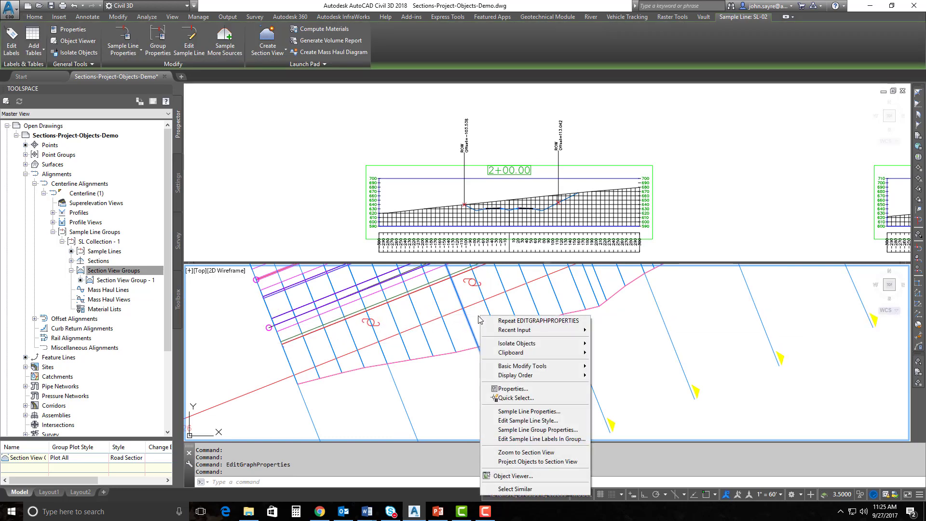
{"action": "left_click", "coordinate": [529, 462]}
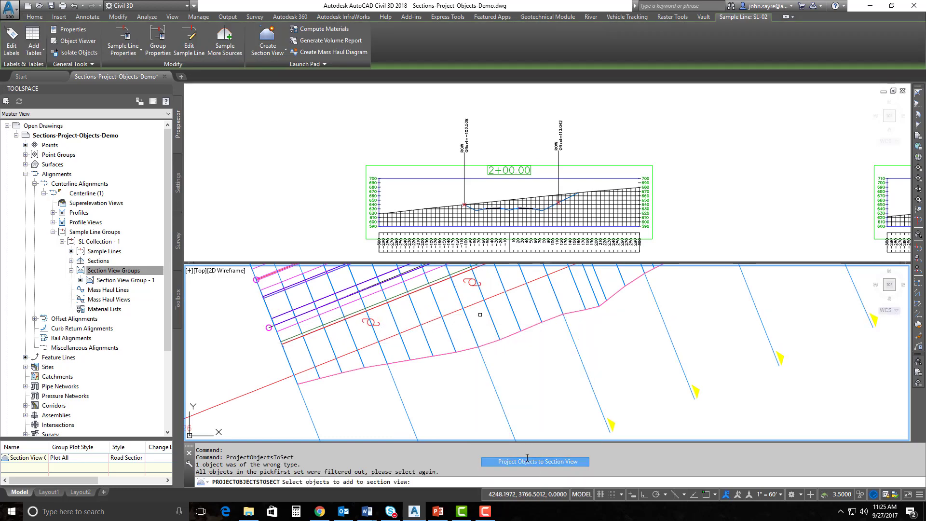
{"action": "left_click", "coordinate": [471, 284]}
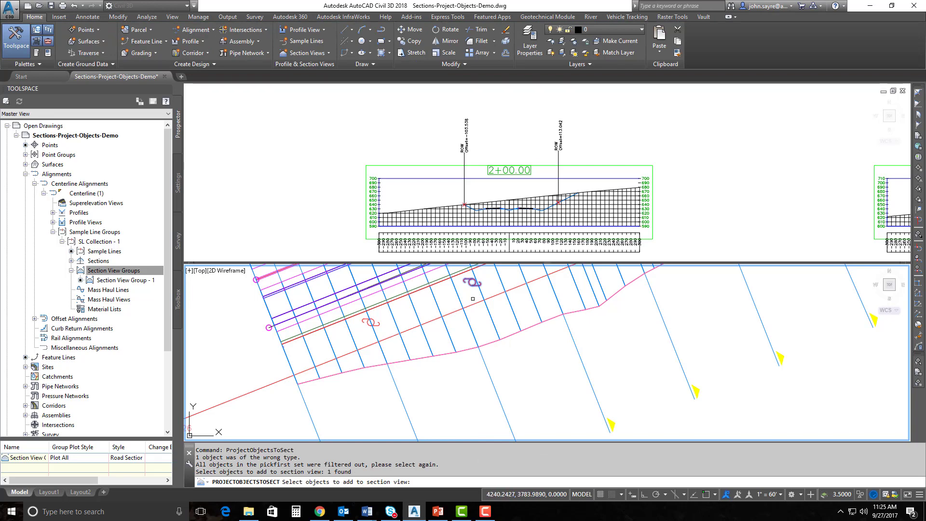
{"action": "key", "text": "Return"}
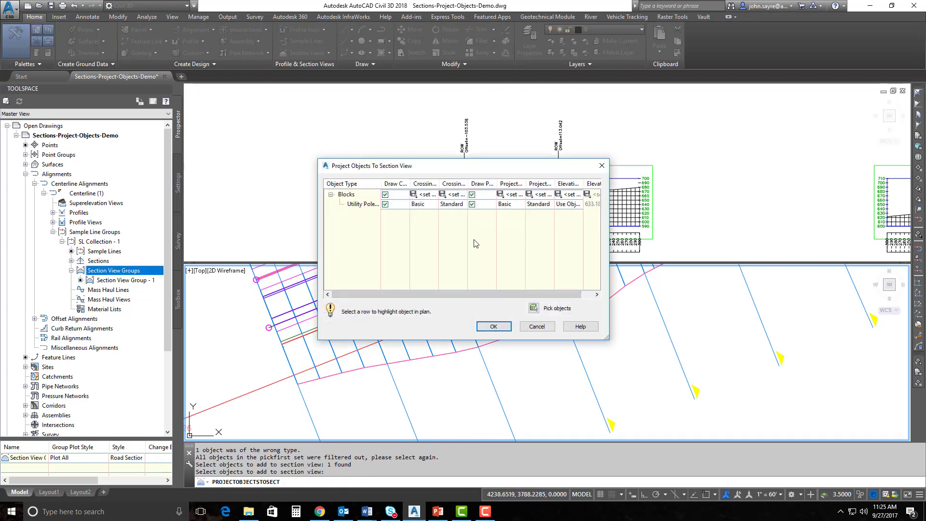
Turn off block crossings and give Utility Pole-2 the Utility Pole projection style
{"action": "left_click", "coordinate": [385, 195]}
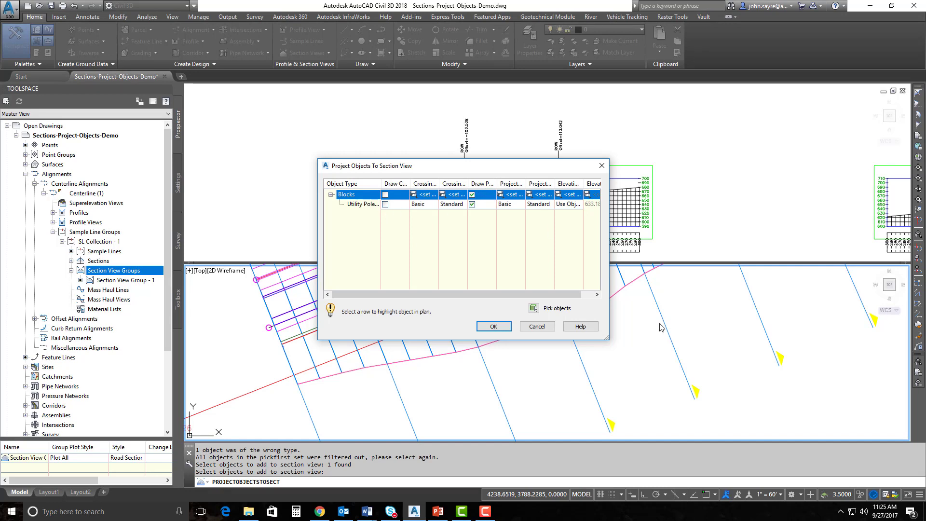
{"action": "left_click_drag", "start_coordinate": [608, 338], "coordinate": [714, 340]}
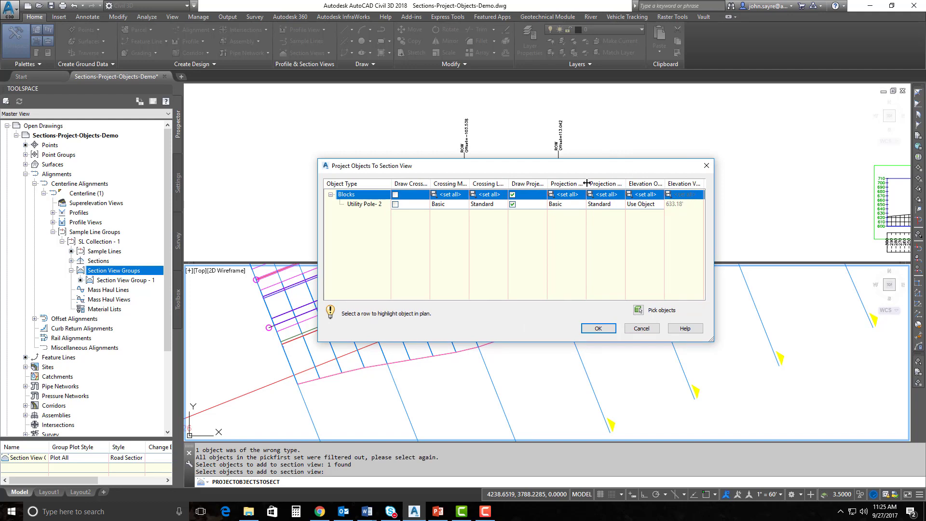
{"action": "left_click_drag", "start_coordinate": [587, 183], "coordinate": [617, 183]}
{"action": "left_click", "coordinate": [582, 205]}
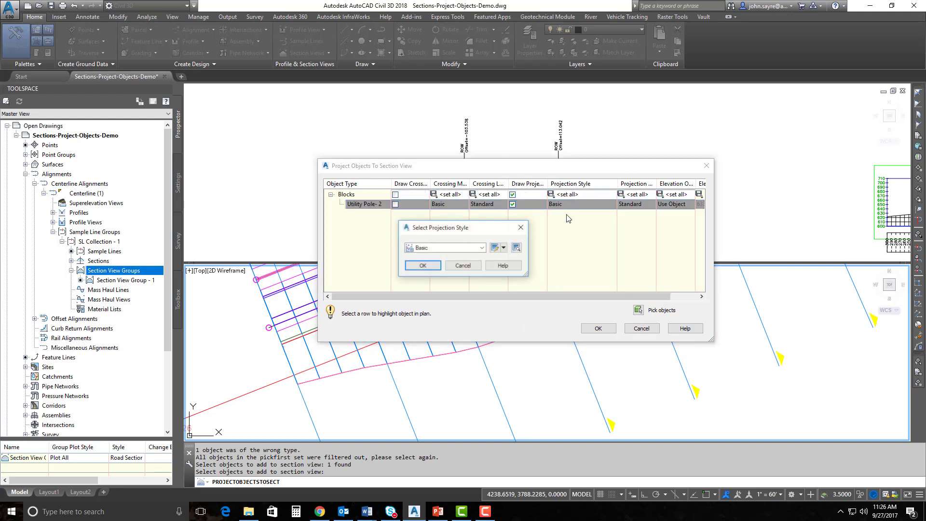
{"action": "left_click", "coordinate": [482, 248]}
{"action": "left_click", "coordinate": [437, 295]}
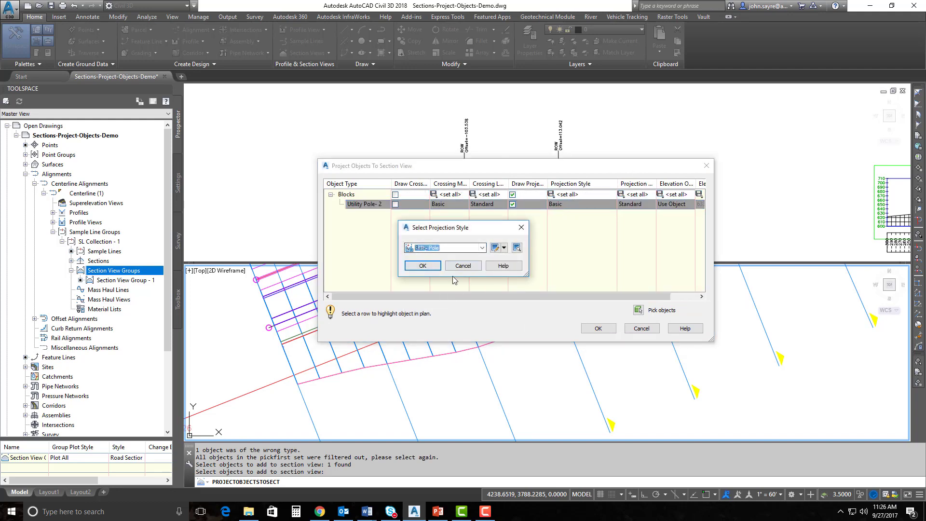
{"action": "left_click", "coordinate": [423, 266]}
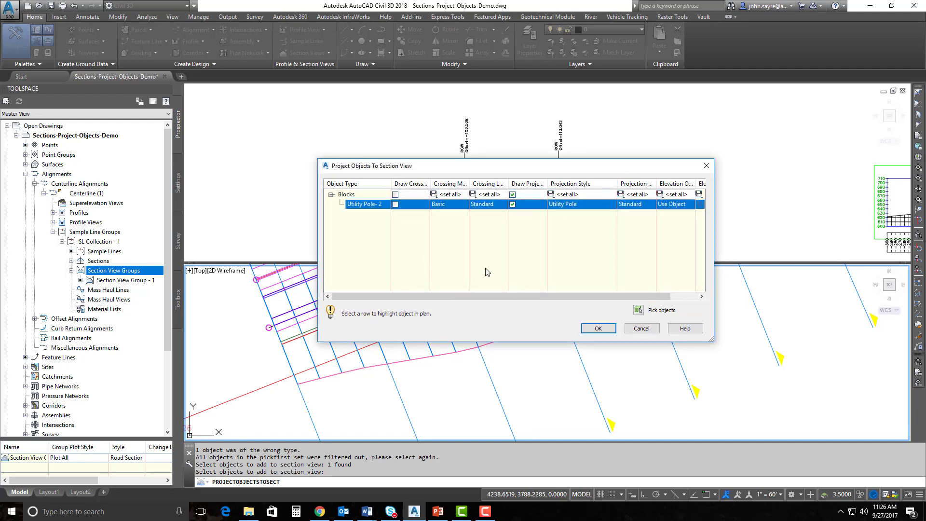
Assign the Utility Pole label style and switch elevation from EG to Use Object
{"action": "left_click", "coordinate": [636, 204]}
{"action": "left_click", "coordinate": [468, 248]}
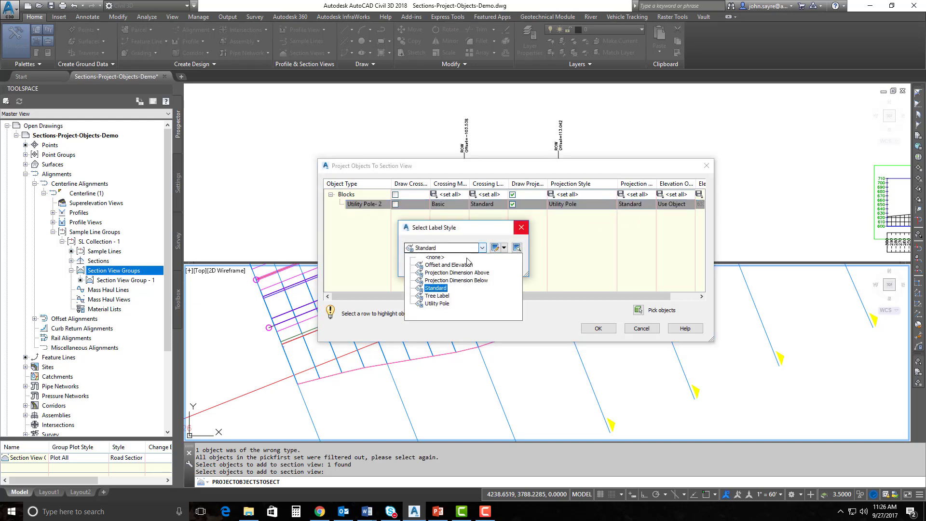
{"action": "left_click", "coordinate": [437, 303]}
{"action": "left_click", "coordinate": [423, 266]}
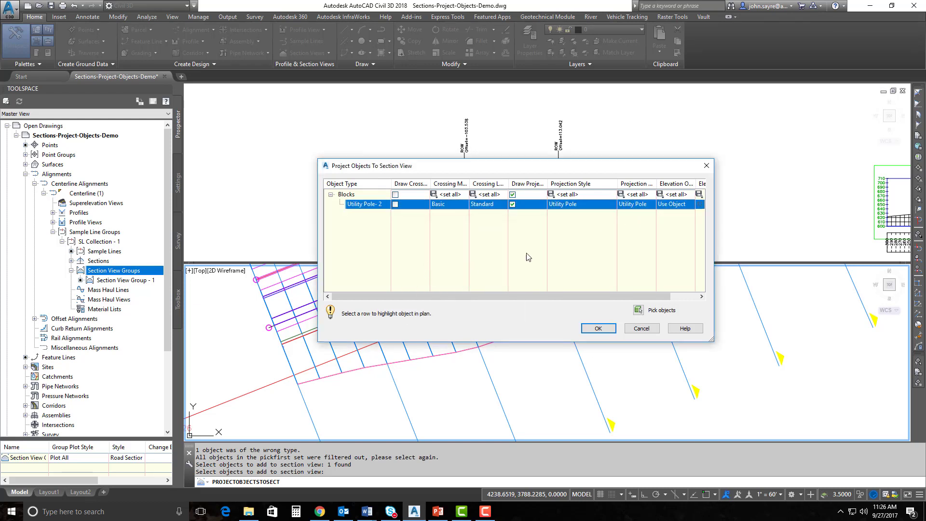
{"action": "left_click", "coordinate": [673, 204]}
{"action": "left_click", "coordinate": [683, 241]}
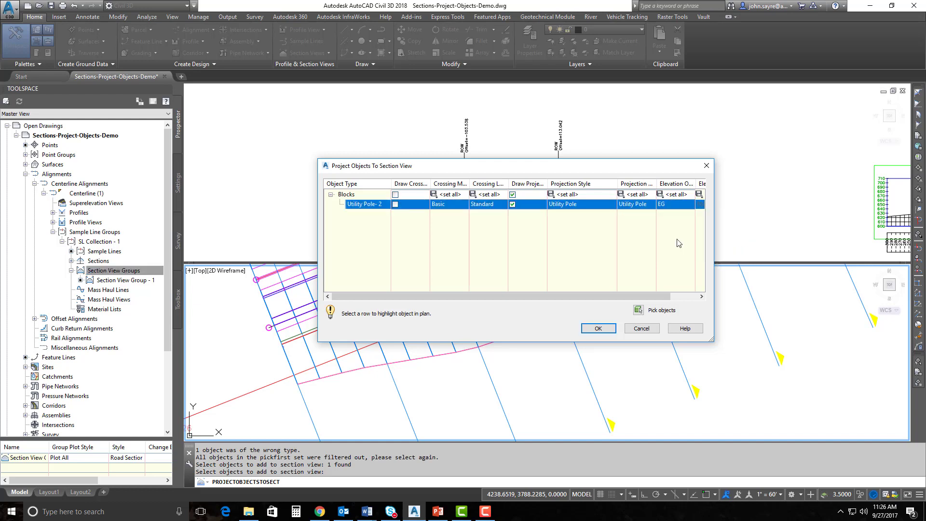
{"action": "left_click", "coordinate": [669, 205]}
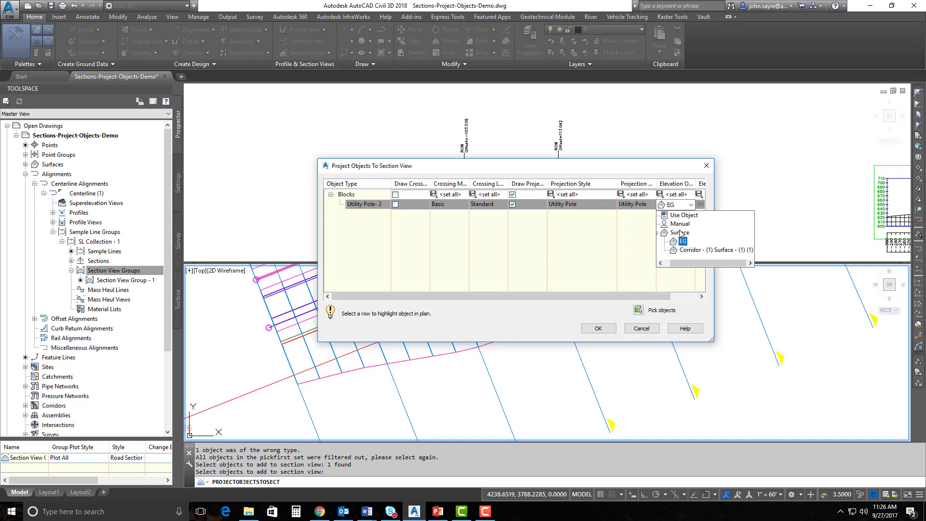
{"action": "left_click", "coordinate": [682, 215]}
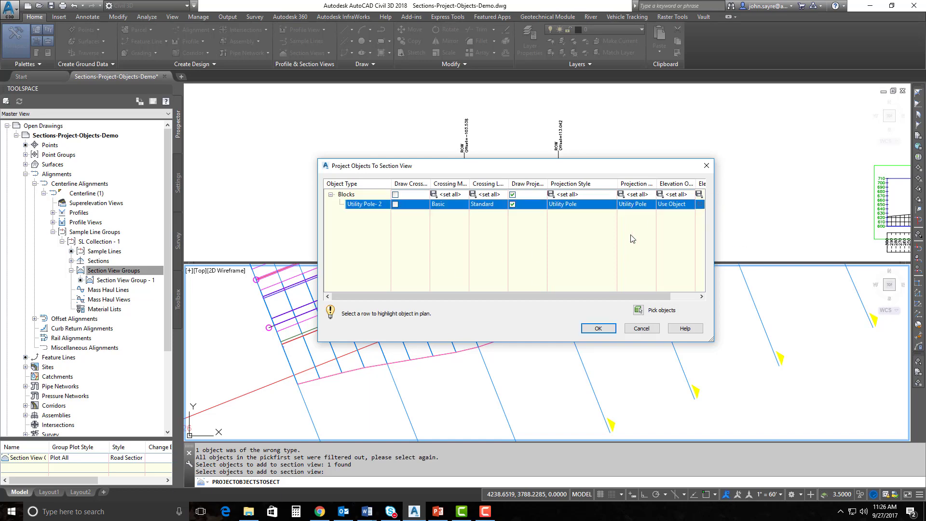
Apply the pole projection and zoom the section viewport onto the 2+00.00 view
{"action": "left_click", "coordinate": [598, 328]}
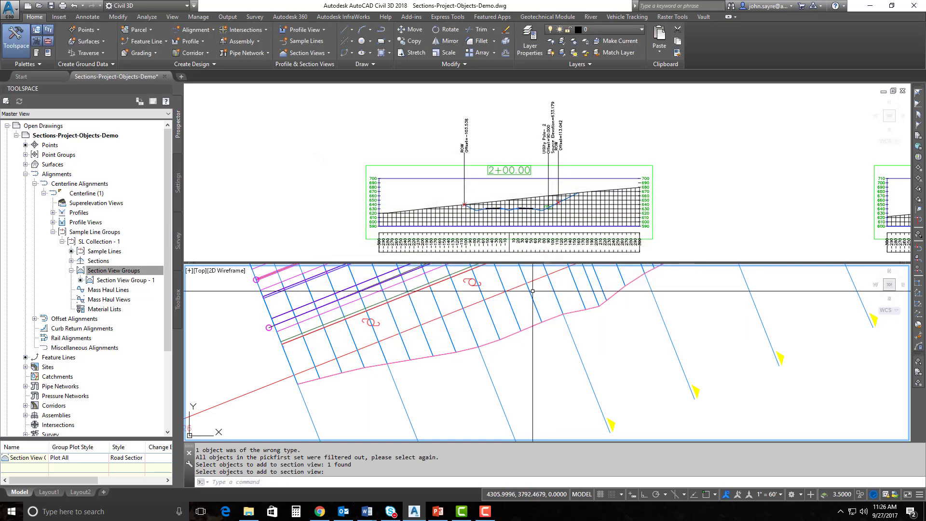
{"action": "left_click", "coordinate": [547, 203]}
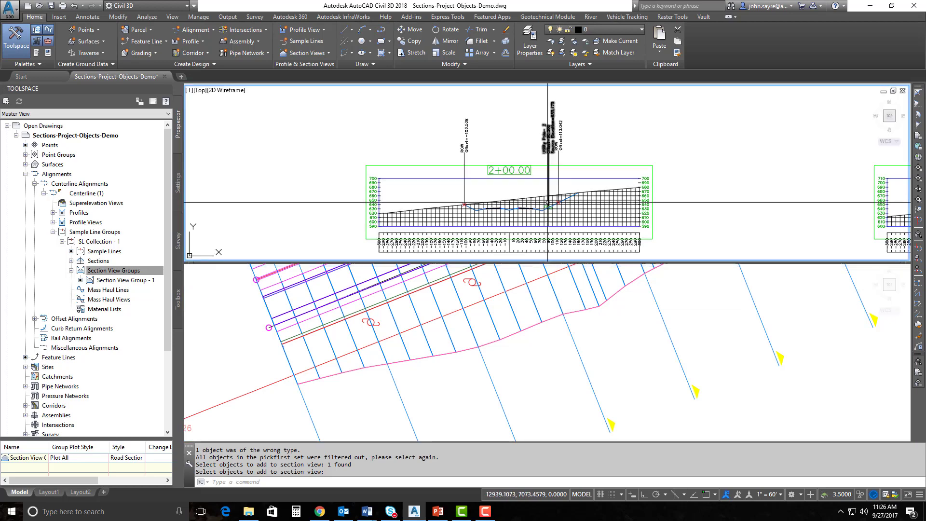
{"action": "scroll", "coordinate": [548, 203], "scroll_direction": "up", "scroll_amount": 5}
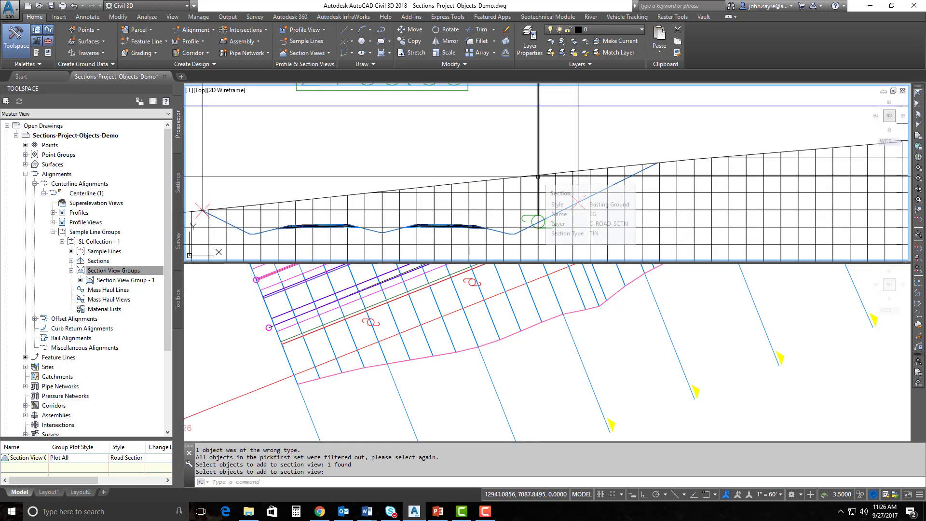
{"action": "scroll", "coordinate": [554, 180], "scroll_direction": "down", "scroll_amount": 5}
{"action": "scroll", "coordinate": [553, 181], "scroll_direction": "up", "scroll_amount": 2}
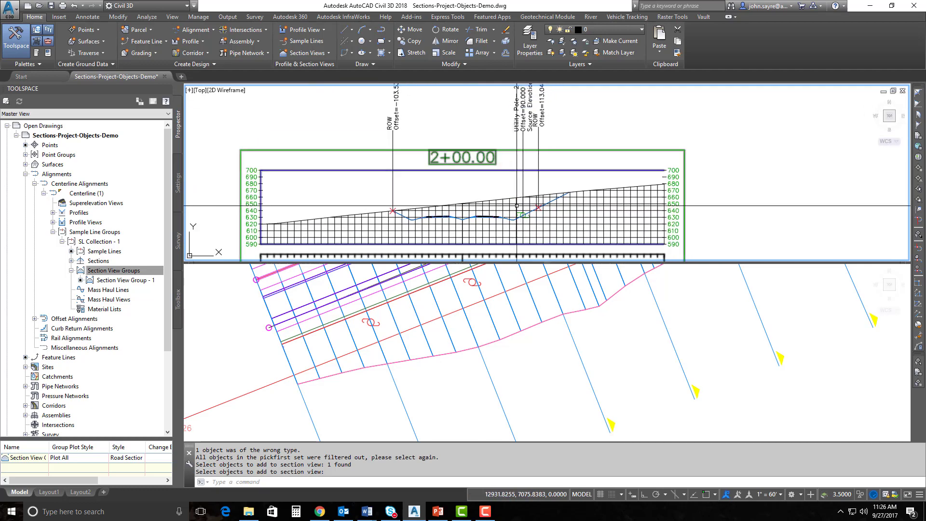
Remove Utility Pole-2 from the 2+00.00 section view's projections in Section View Properties
{"action": "left_click", "coordinate": [509, 150]}
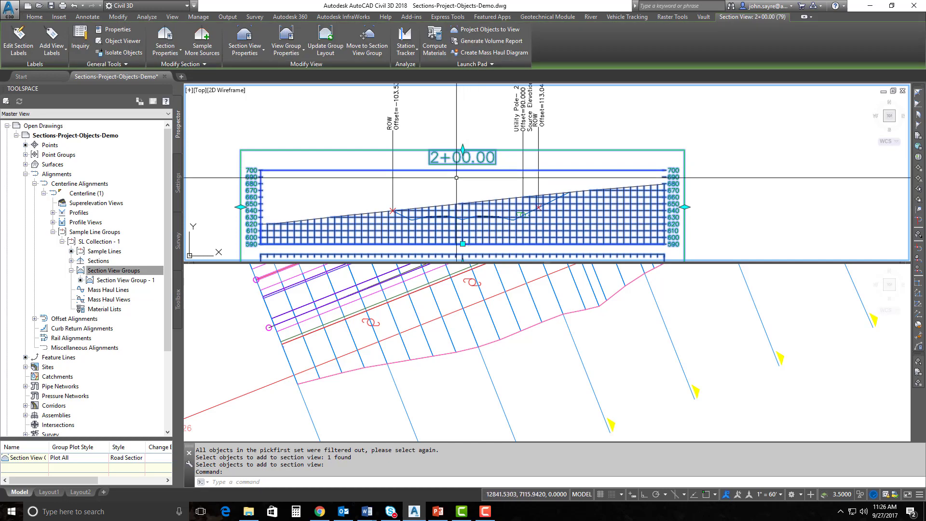
{"action": "right_click", "coordinate": [470, 175]}
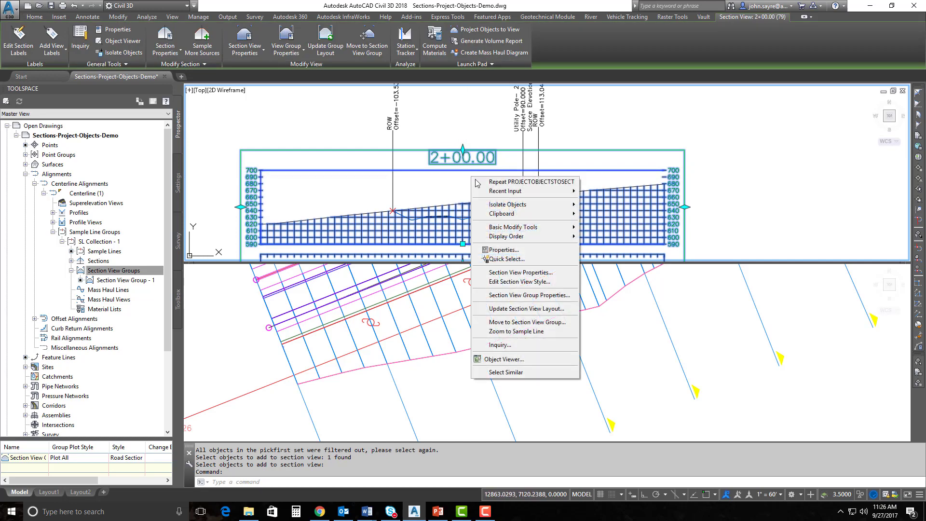
{"action": "left_click", "coordinate": [523, 273]}
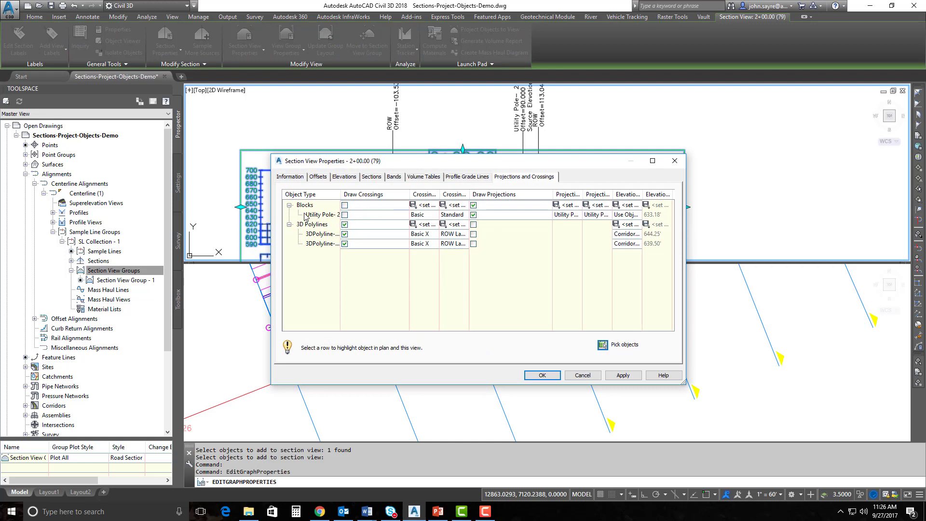
{"action": "left_click", "coordinate": [361, 215]}
{"action": "right_click", "coordinate": [364, 217]}
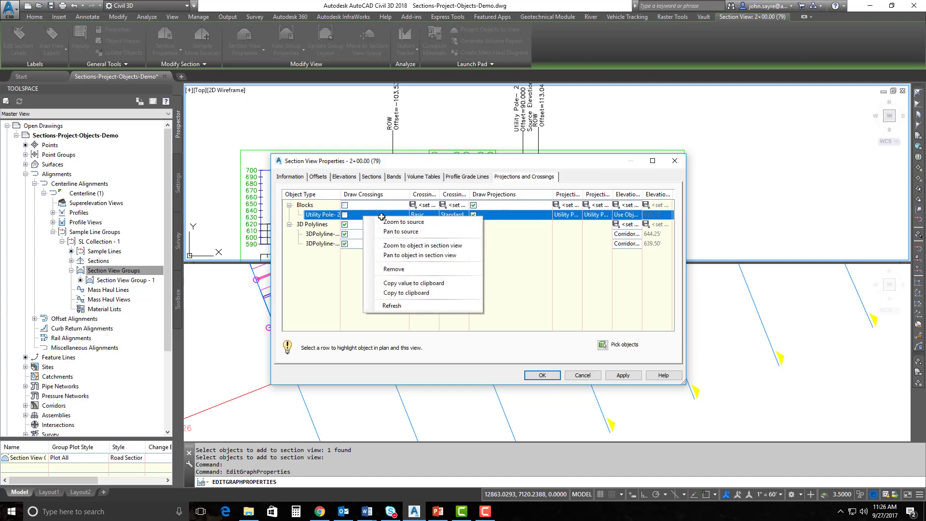
{"action": "left_click", "coordinate": [394, 269]}
{"action": "left_click", "coordinate": [542, 375]}
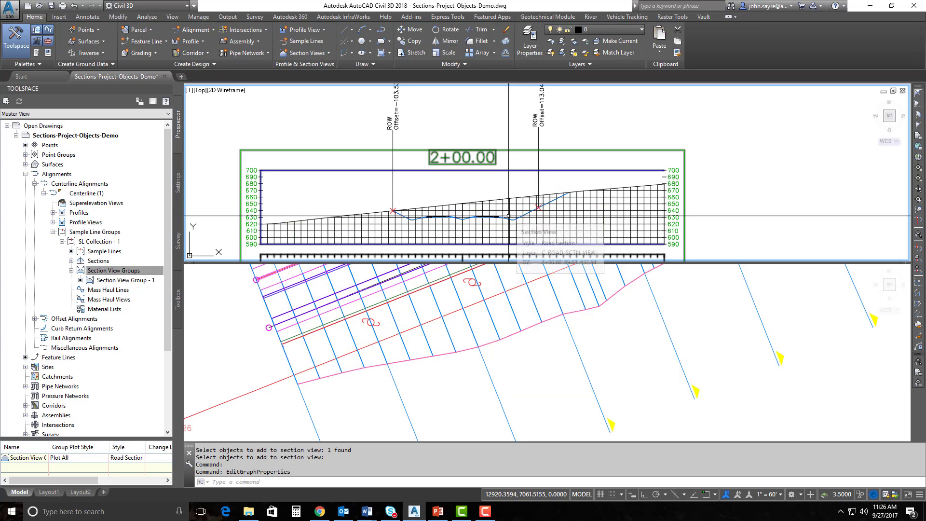
{"action": "left_click", "coordinate": [476, 333]}
Pick the utility pole block again for projection from the sample line
{"action": "left_click", "coordinate": [475, 333]}
{"action": "right_click", "coordinate": [476, 334]}
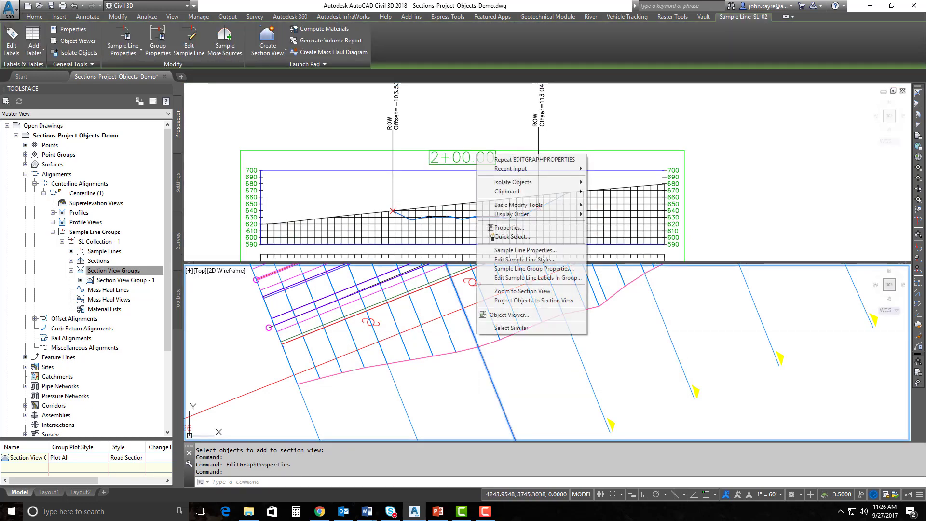
{"action": "left_click", "coordinate": [522, 304]}
{"action": "left_click", "coordinate": [471, 284]}
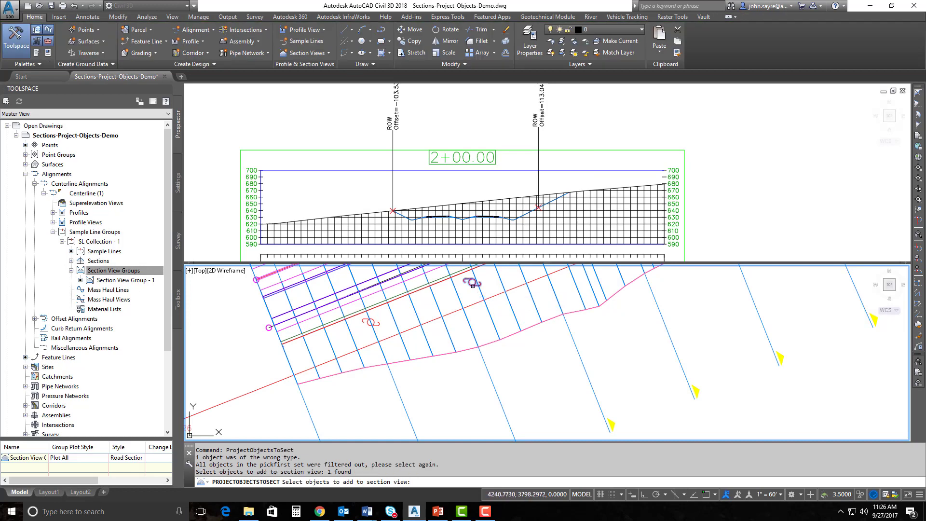
{"action": "key", "text": "Return"}
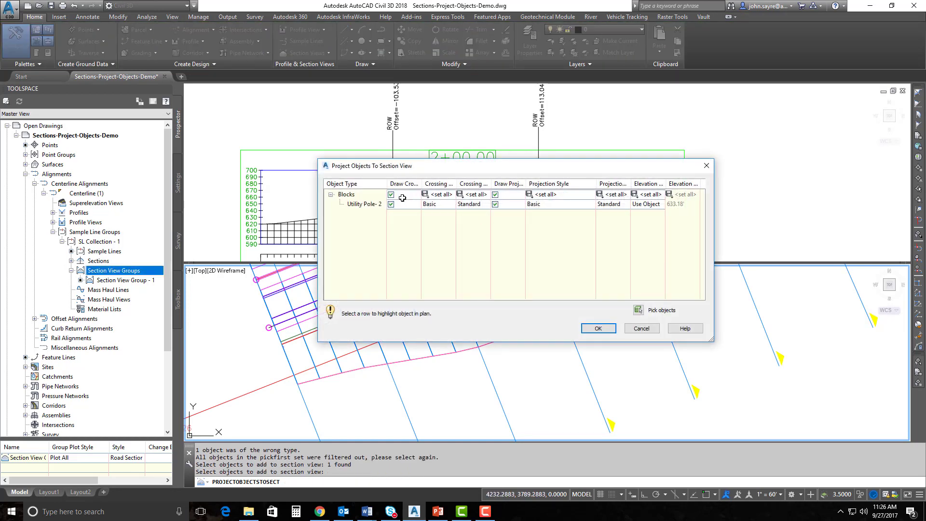
Turn off block crossings and give the pole the Utility Pole projection style
{"action": "left_click", "coordinate": [418, 198]}
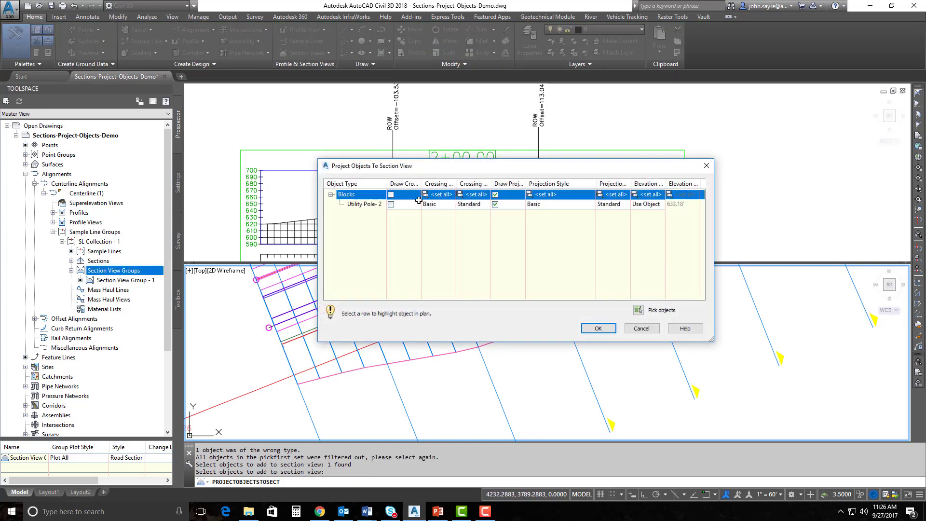
{"action": "left_click", "coordinate": [551, 205]}
{"action": "left_click", "coordinate": [482, 247]}
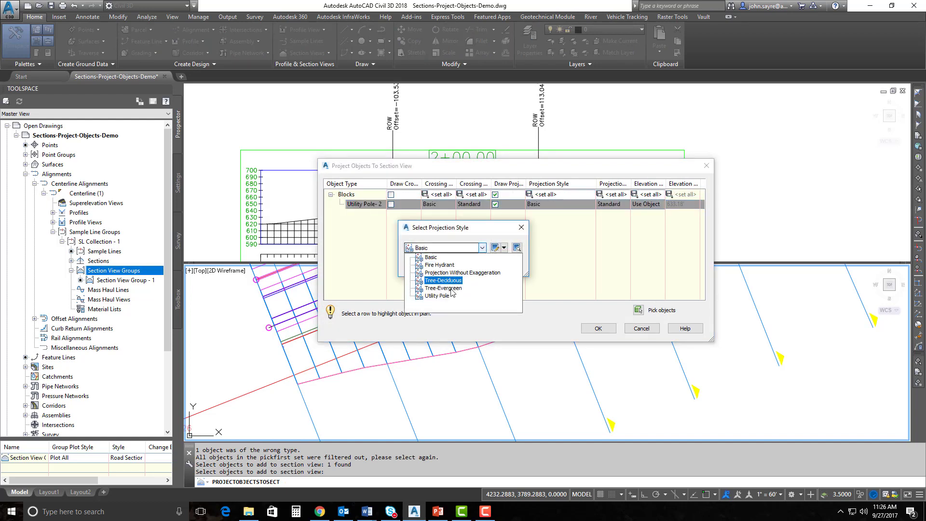
{"action": "left_click", "coordinate": [438, 296]}
{"action": "left_click", "coordinate": [446, 266]}
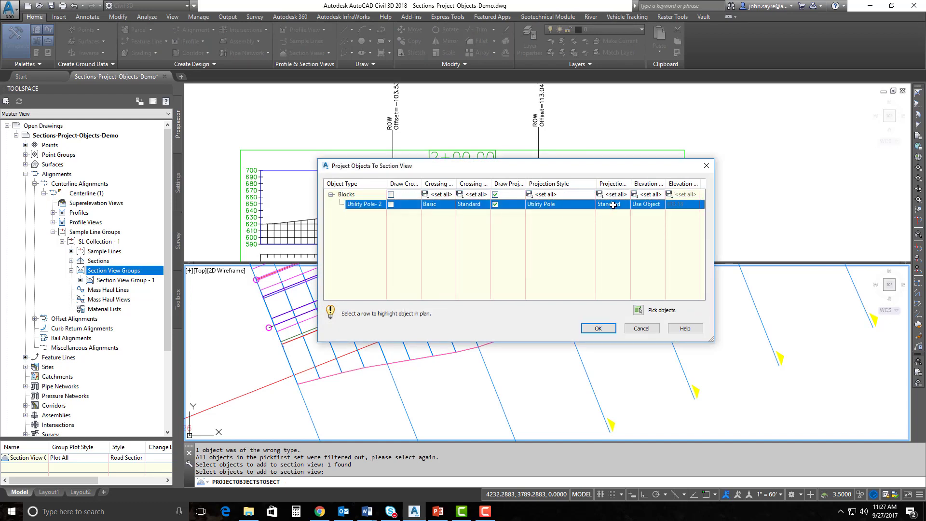
Set the Utility Pole label style and EG elevation, then apply the projection
{"action": "left_click", "coordinate": [612, 205]}
{"action": "left_click", "coordinate": [482, 247]}
{"action": "left_click", "coordinate": [440, 305]}
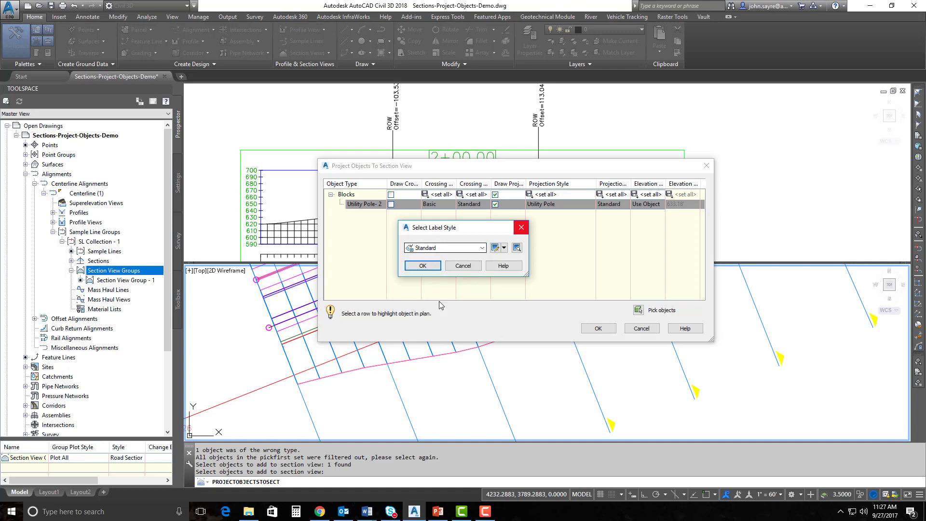
{"action": "left_click", "coordinate": [423, 266]}
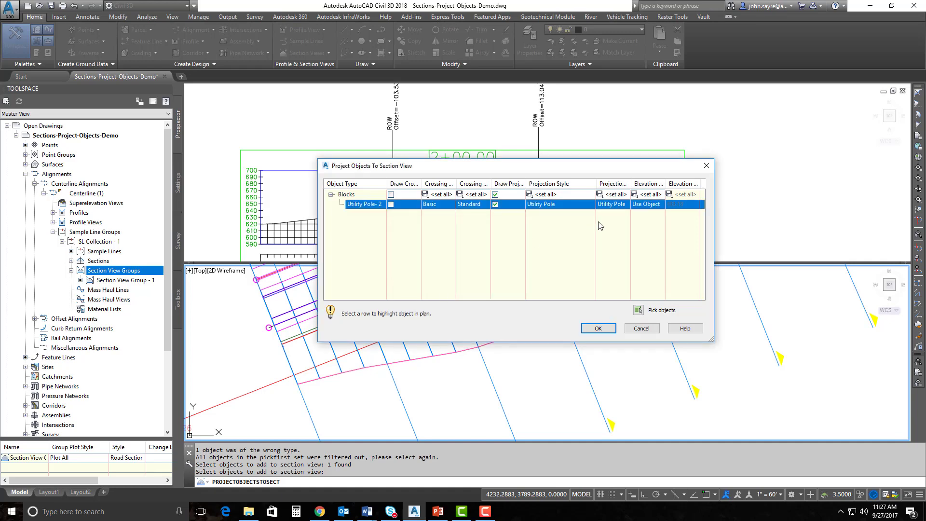
{"action": "left_click", "coordinate": [652, 207]}
{"action": "left_click", "coordinate": [633, 222]}
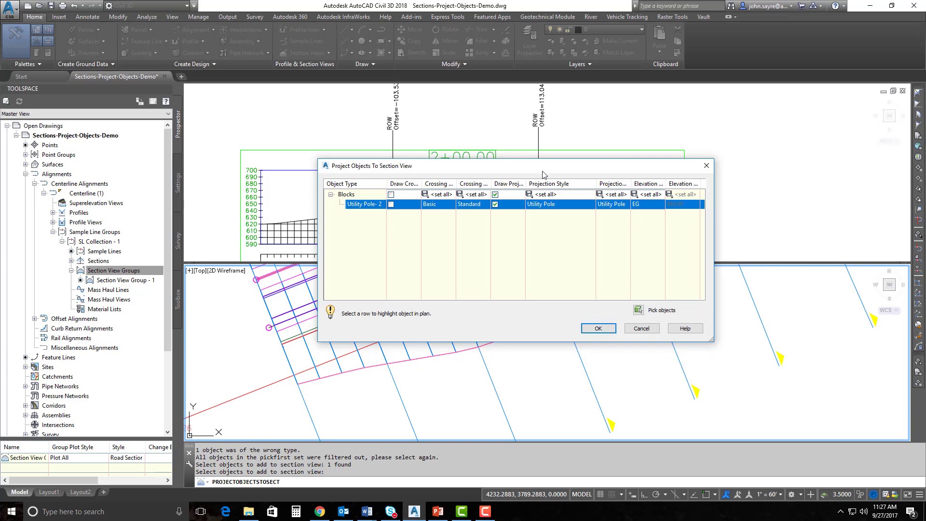
{"action": "left_click_drag", "start_coordinate": [543, 175], "coordinate": [504, 169]}
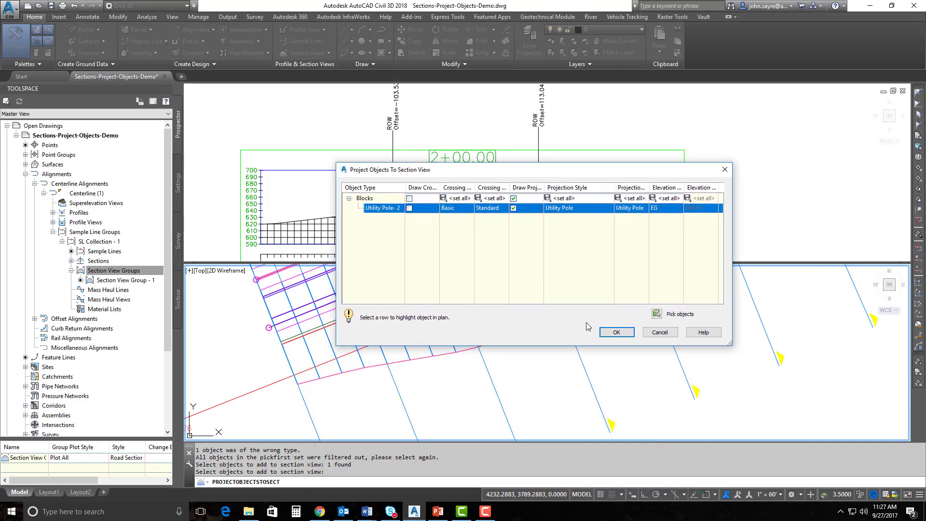
{"action": "left_click", "coordinate": [616, 333]}
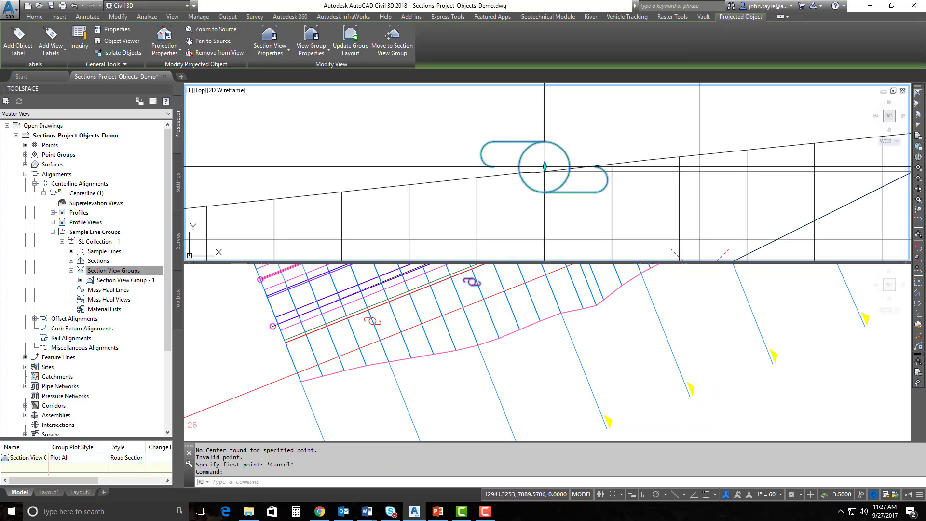
Deselect the projected pole and zoom out both viewports to review section 2+00.00 and the plan
{"action": "key", "text": "Escape"}
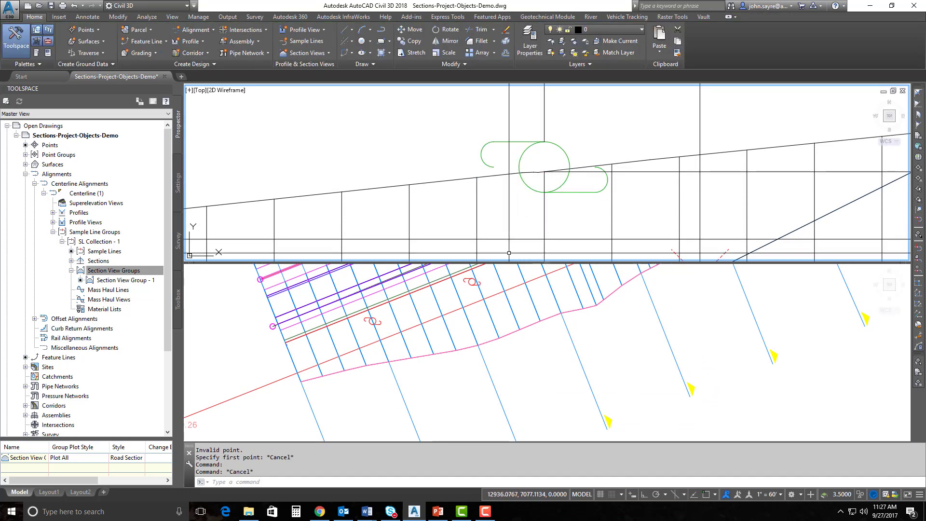
{"action": "left_click", "coordinate": [516, 355]}
{"action": "scroll", "coordinate": [502, 371], "scroll_direction": "down", "scroll_amount": 2}
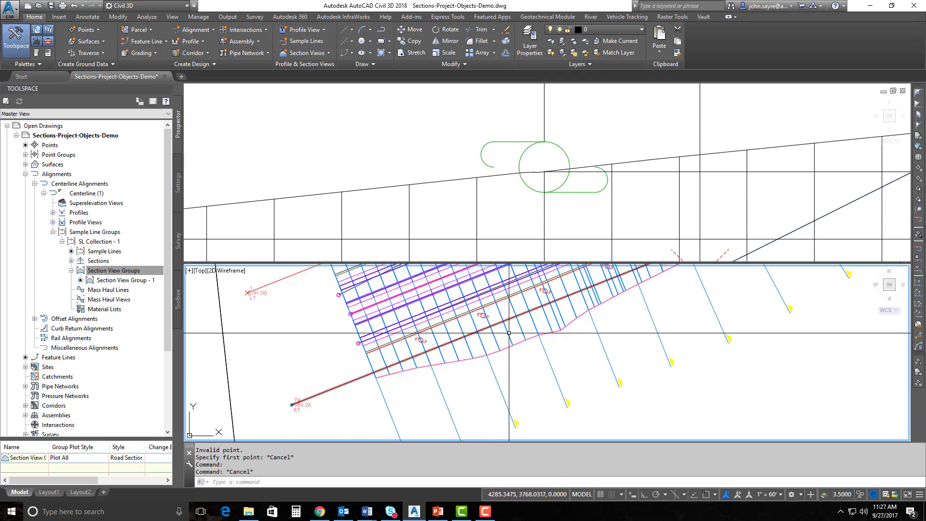
{"action": "left_click", "coordinate": [476, 226]}
{"action": "scroll", "coordinate": [476, 220], "scroll_direction": "down", "scroll_amount": 11}
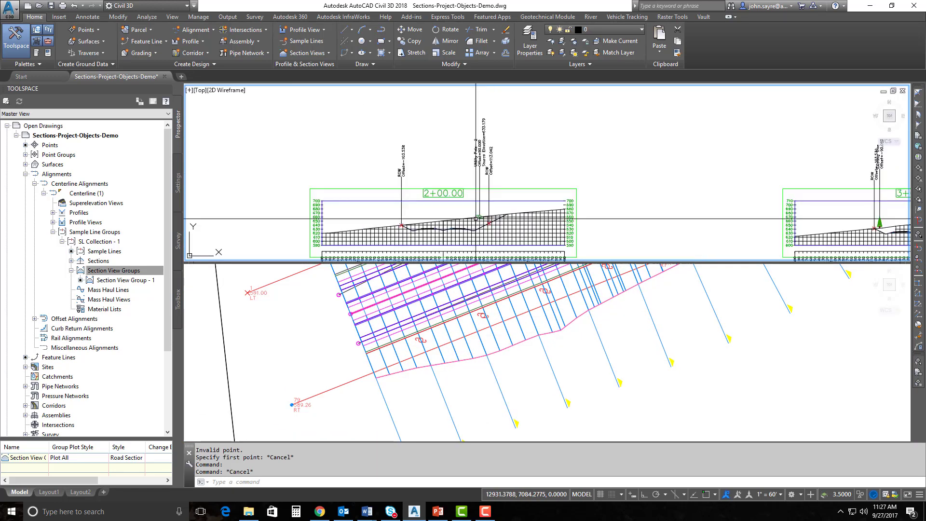
{"action": "middle_click_drag", "start_coordinate": [475, 218], "coordinate": [499, 198]}
{"action": "left_click", "coordinate": [487, 318]}
{"action": "scroll", "coordinate": [487, 319], "scroll_direction": "down", "scroll_amount": 2}
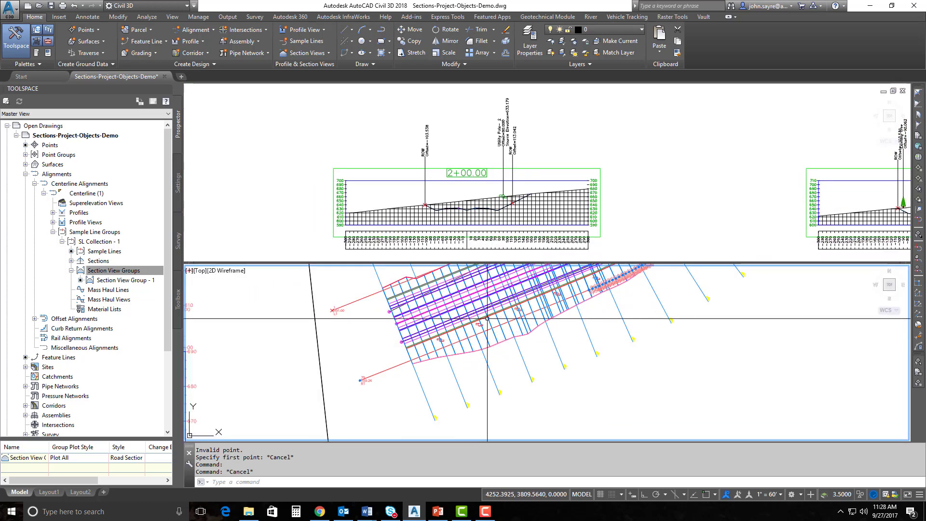
{"action": "scroll", "coordinate": [488, 318], "scroll_direction": "down", "scroll_amount": 3}
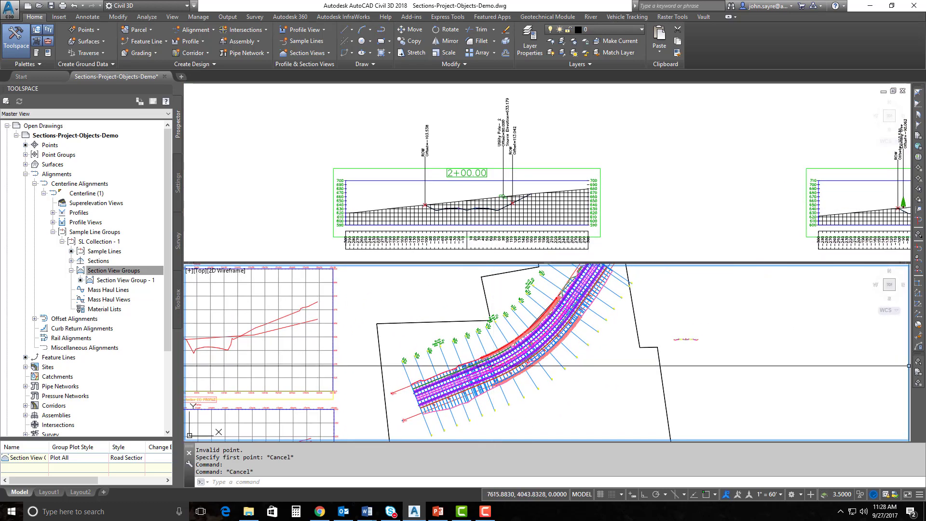